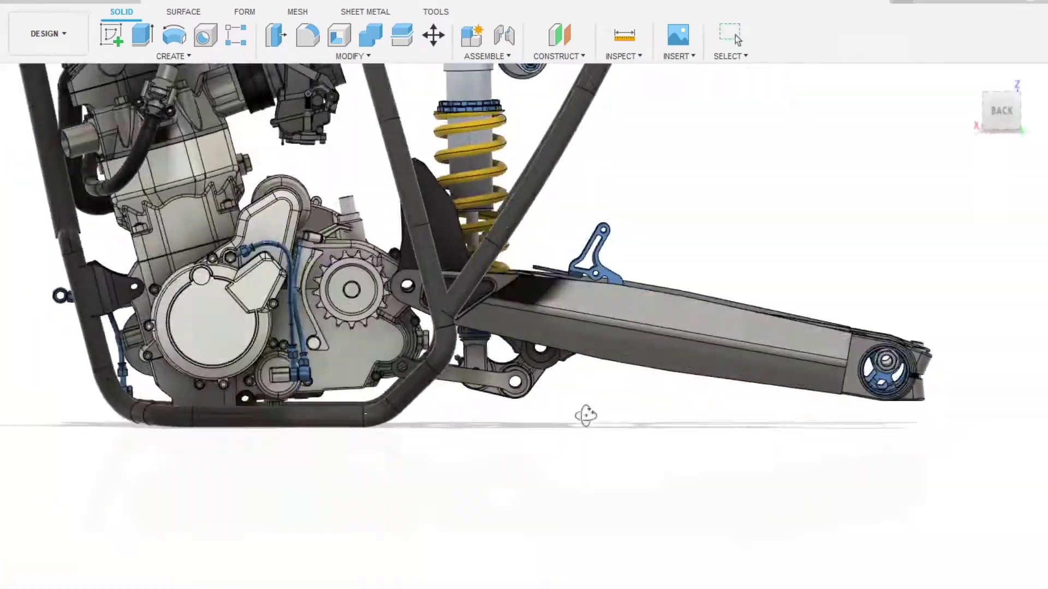
- Select the lower linkage part and try moving it, then cancel without changes
shift+middle_drag(586, 416, 592, 459)
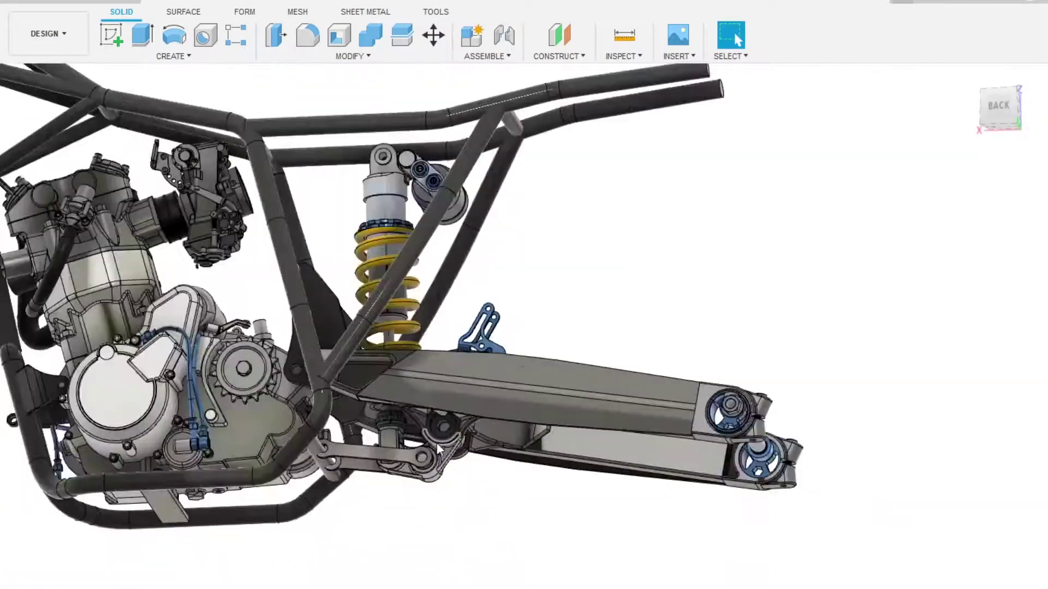
scroll(337, 409, up, 3)
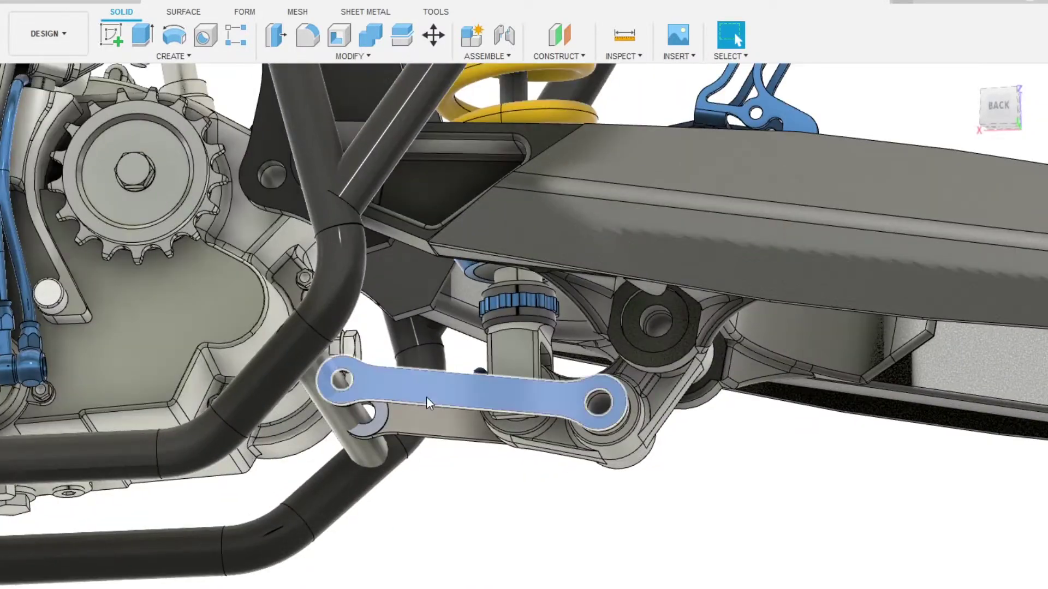
click(426, 397)
key(m)
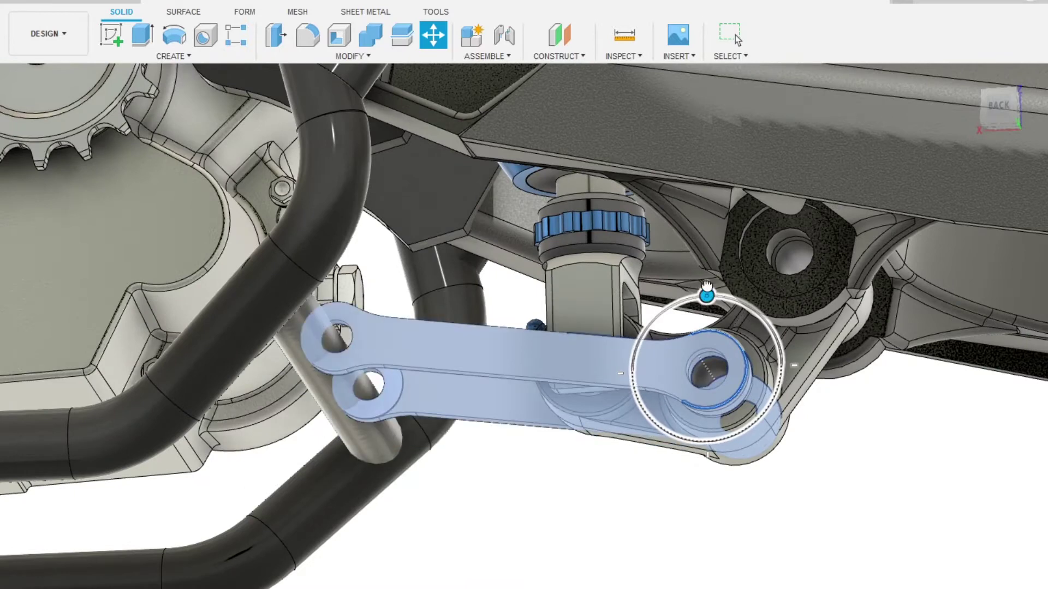
scroll(467, 361, down, 3)
mouse_move(452, 366)
shift+middle_down()
mouse_move(481, 459)
mouse_move(380, 392)
shift+middle_up()
key(Escape)
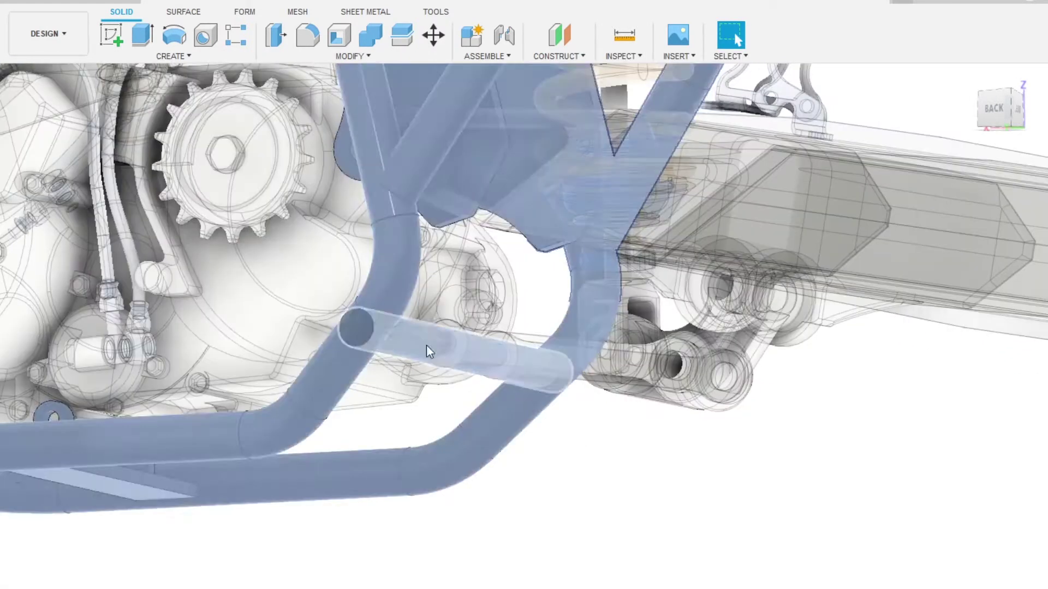
- Select a lower frame tube, try Move, then start Press Pull on its end face
click(427, 345)
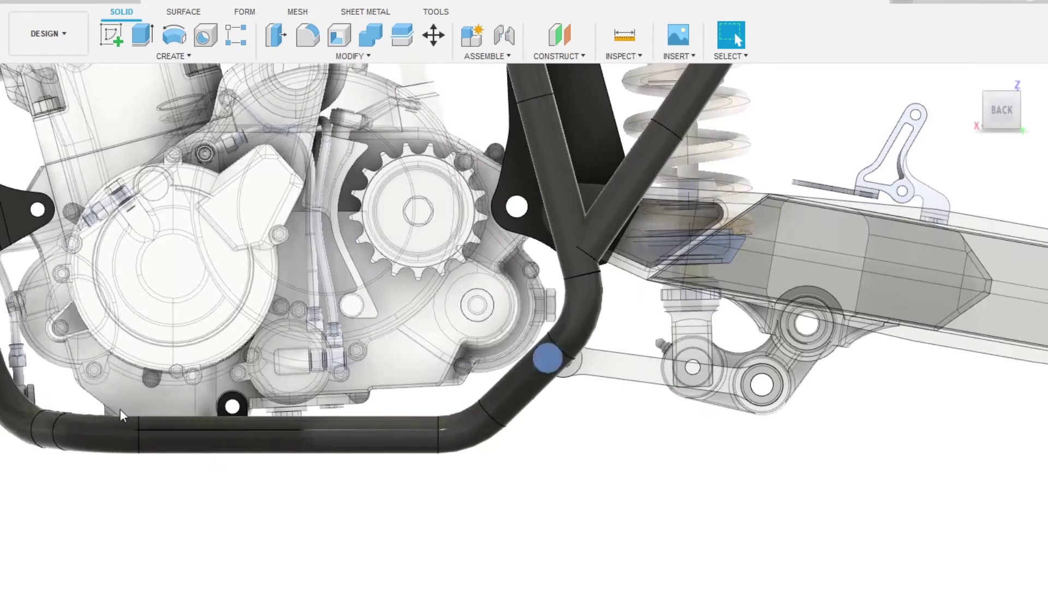
scroll(517, 457, down, 5)
shift+middle_drag(517, 456, 524, 454)
scroll(463, 364, up, 5)
scroll(346, 335, up, 3)
key(m)
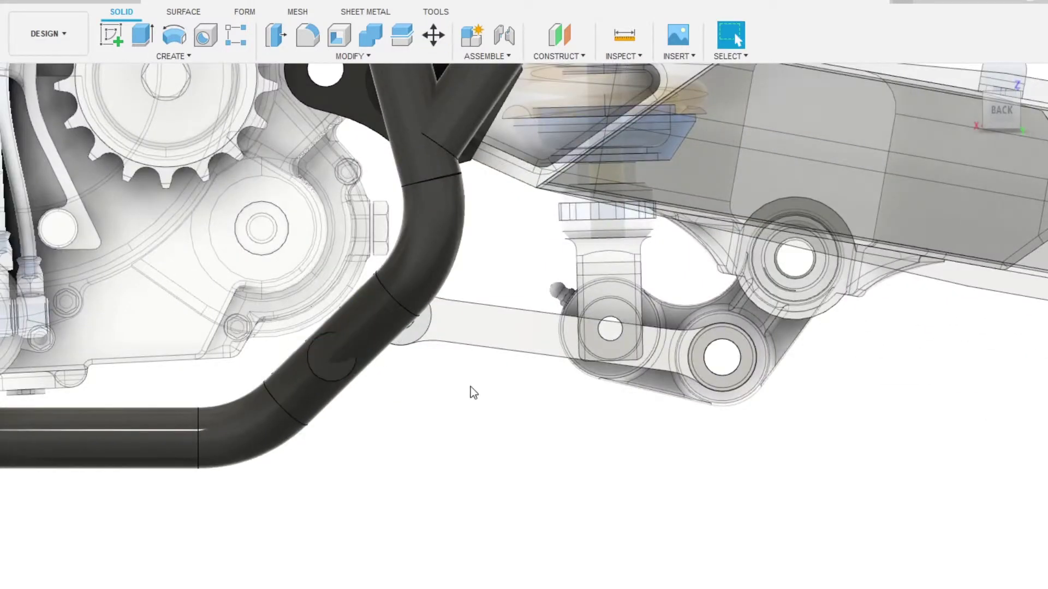
shift+middle_drag(489, 384, 312, 367)
scroll(306, 363, down, 5)
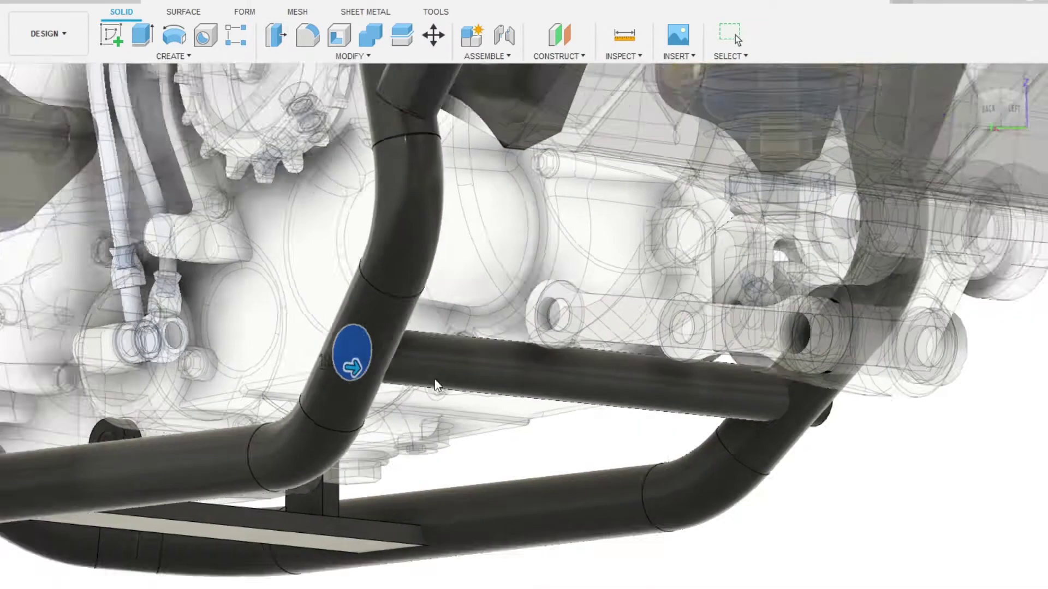
scroll(419, 365, up, 5)
scroll(573, 334, down, 5)
scroll(223, 373, up, 5)
click(275, 39)
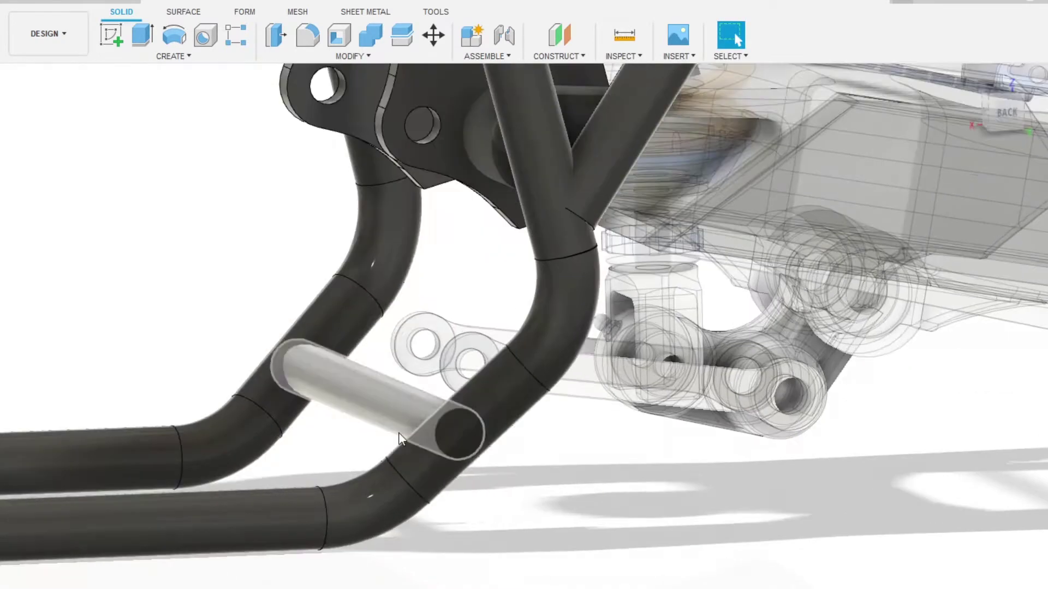
shift+middle_drag(398, 434, 383, 430)
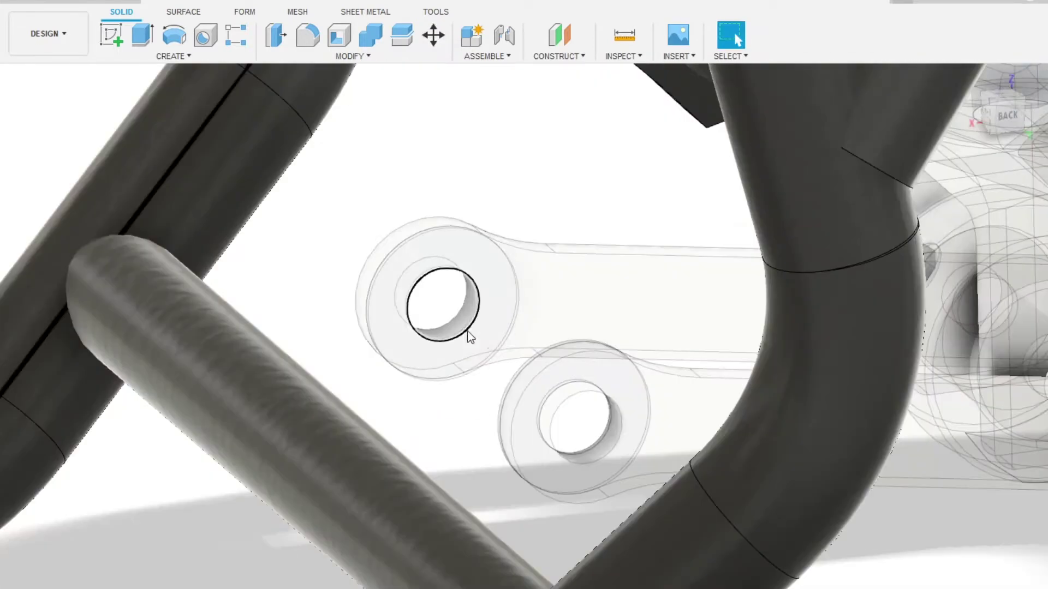
- Extrude the linkage ring face into a 45 mm boss and delete the cross tube
click(473, 253)
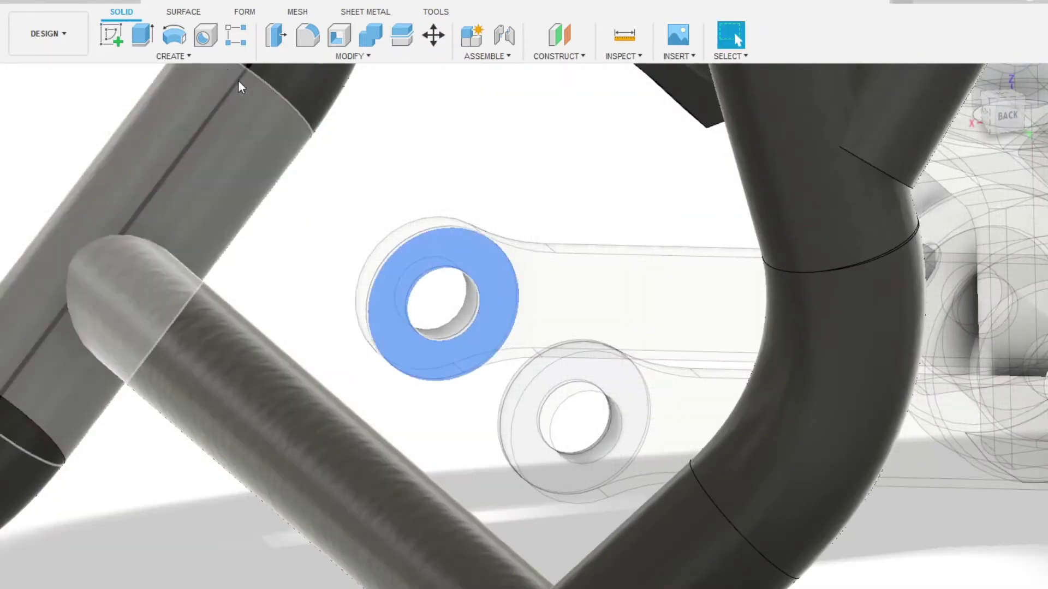
key(e)
drag(468, 240, 561, 328)
shift+middle_drag(561, 327, 457, 365)
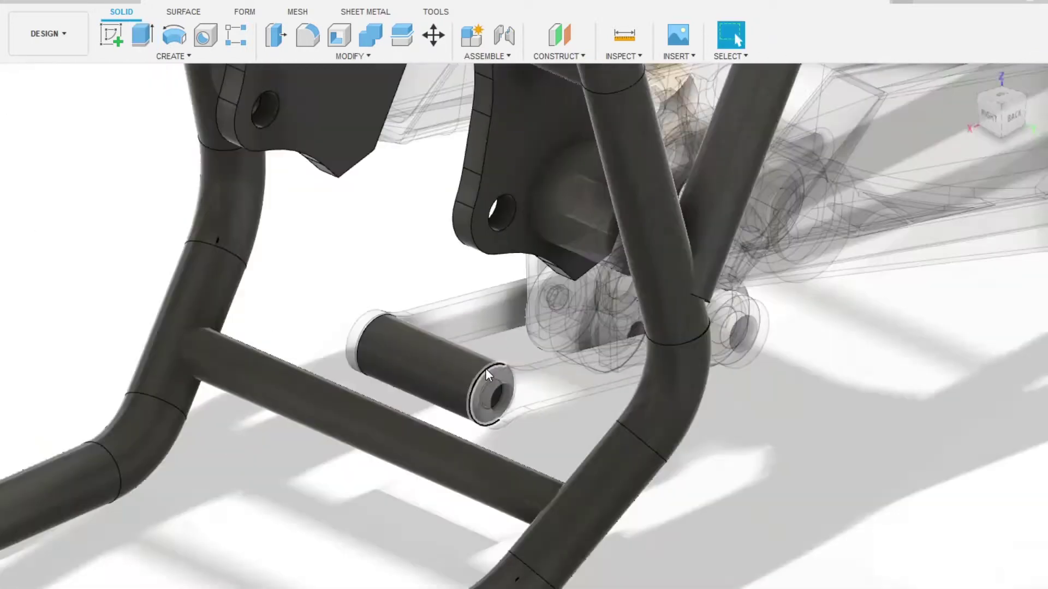
shift+middle_drag(485, 368, 374, 390)
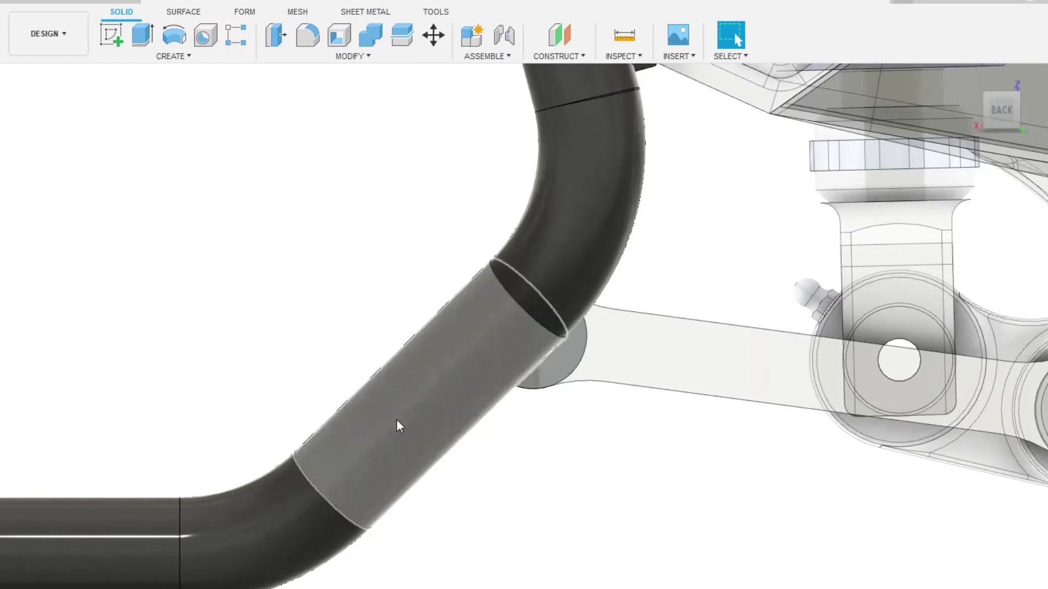
click(398, 425)
key(Delete)
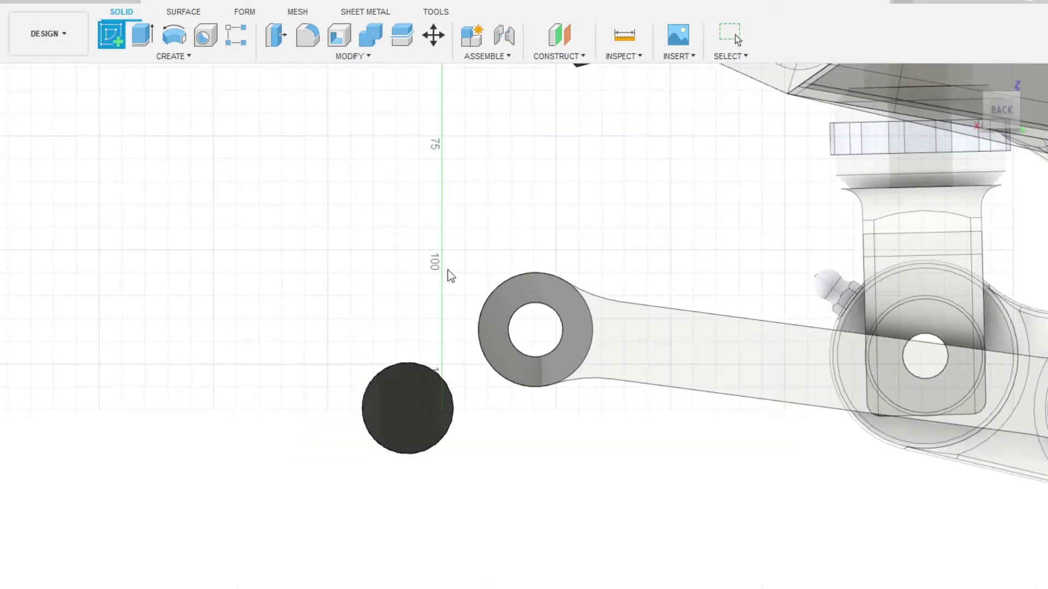
- Sketch a closed gusset profile from the tube to the ring and extrude it
click(447, 270)
click(509, 293)
click(510, 344)
click(534, 381)
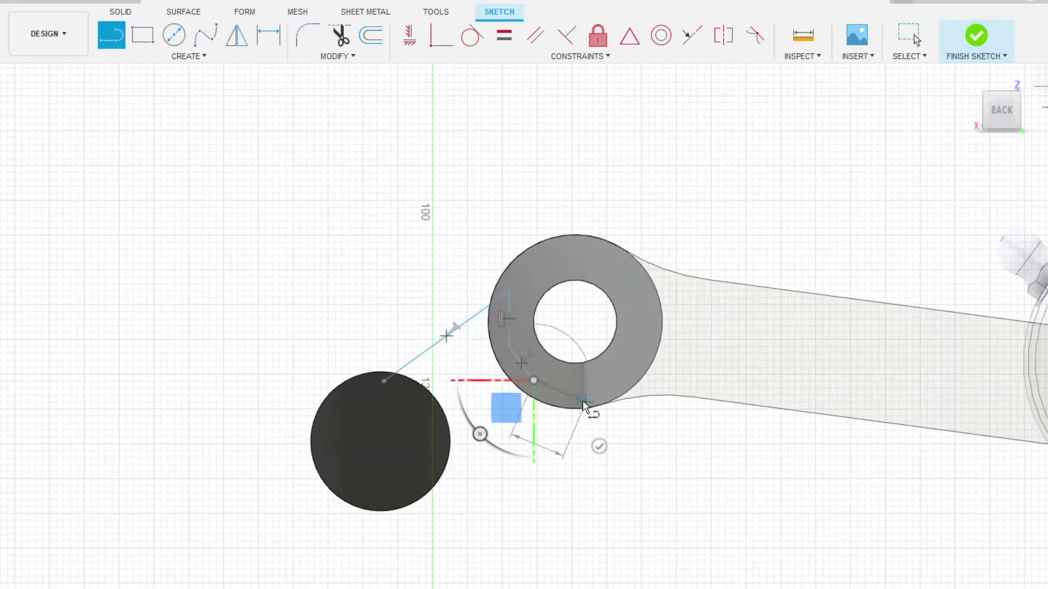
key(e)
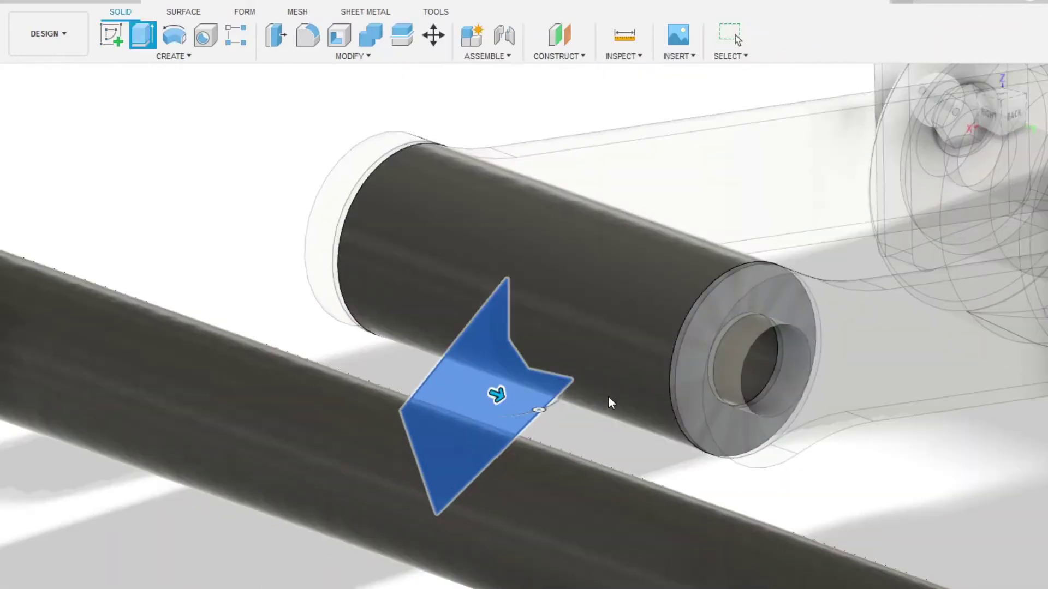
key(Return)
scroll(244, 375, down, 2)
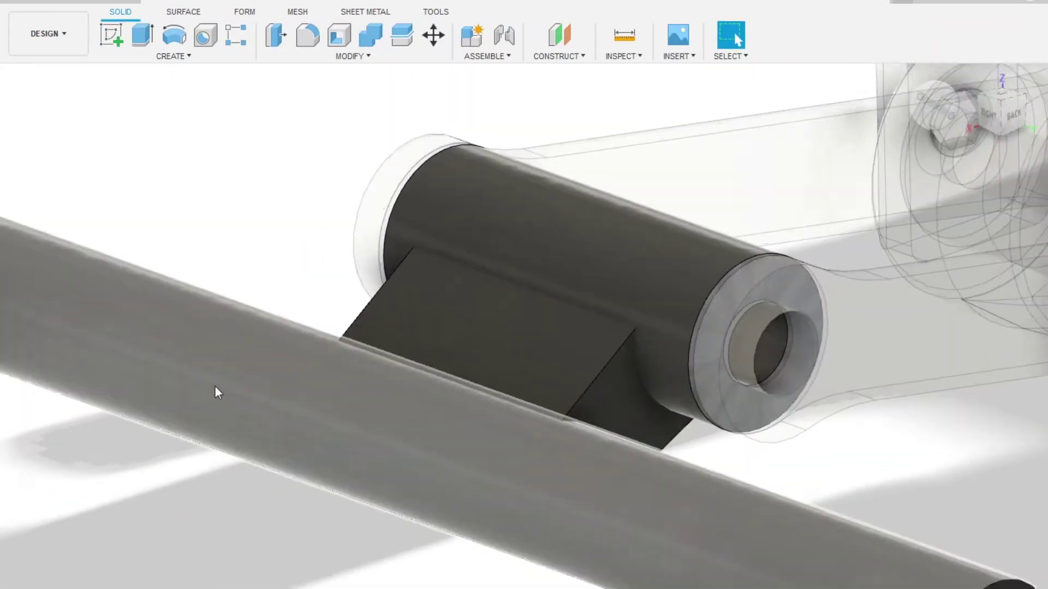
scroll(513, 326, up, 3)
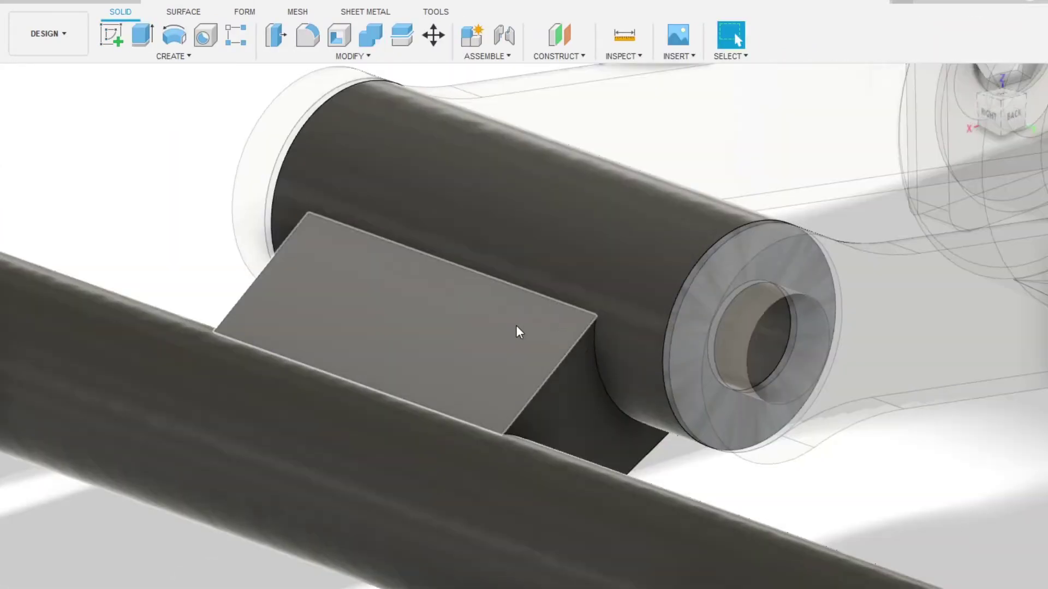
- Fillet two edges of the gusset plate
key(f)
click(270, 262)
shift+middle_drag(662, 461, 240, 513)
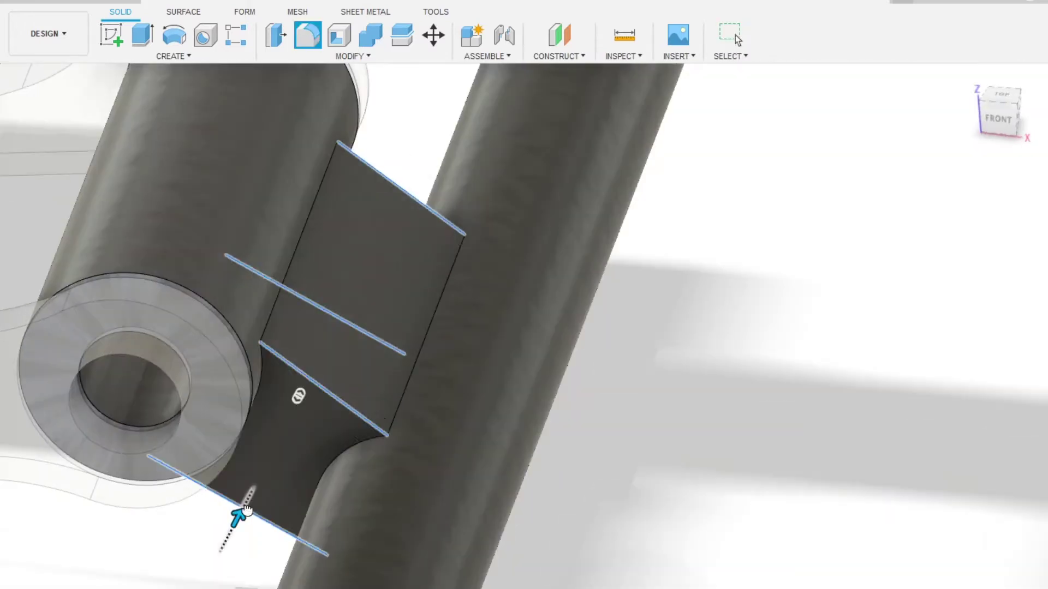
click(292, 255)
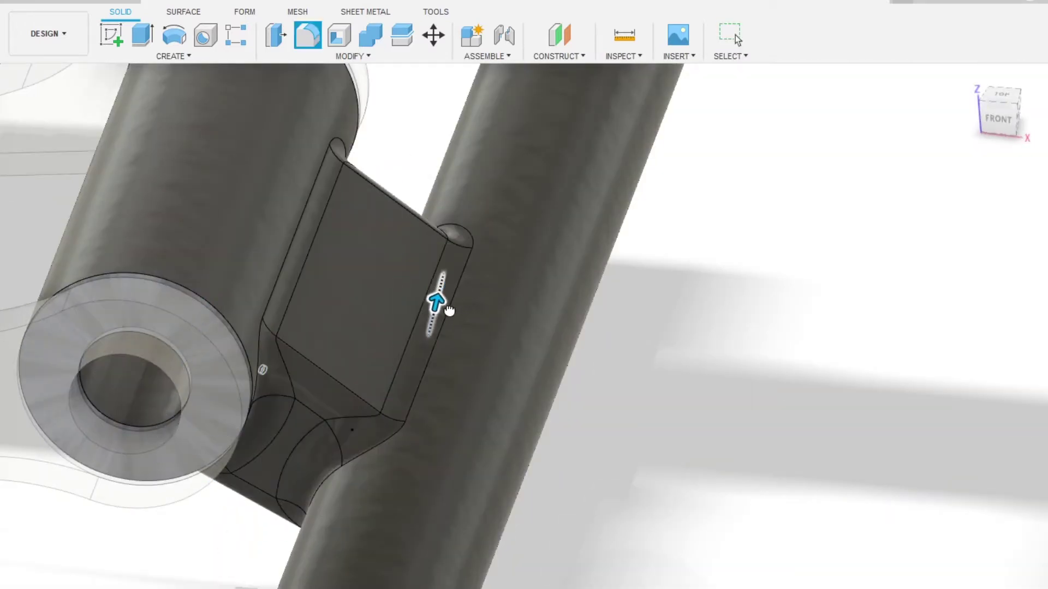
key(Return)
scroll(542, 366, down, 5)
shift+middle_drag(542, 365, 404, 306)
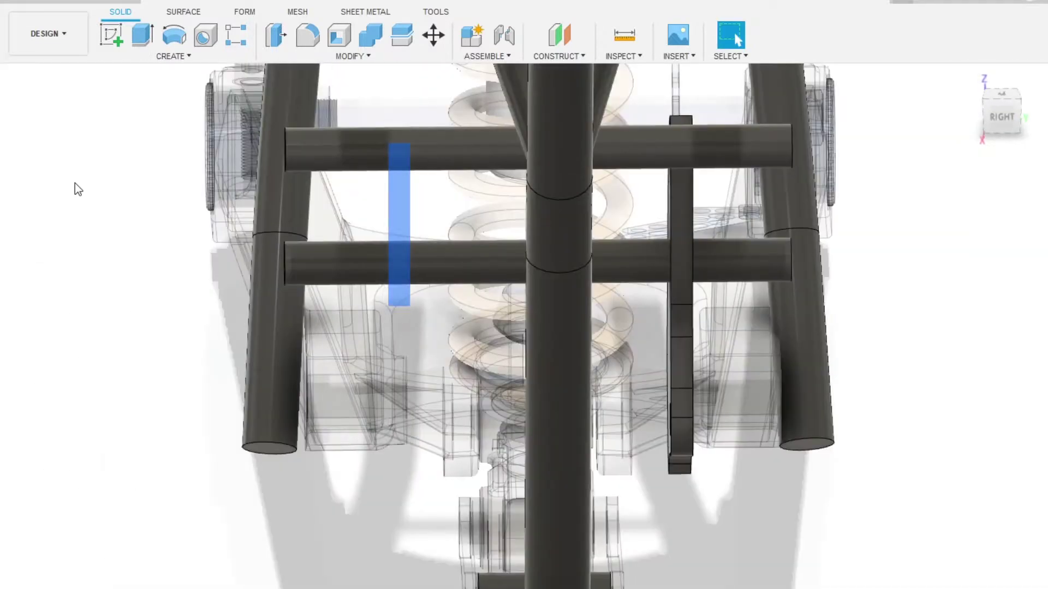
shift+middle_drag(74, 182, 681, 331)
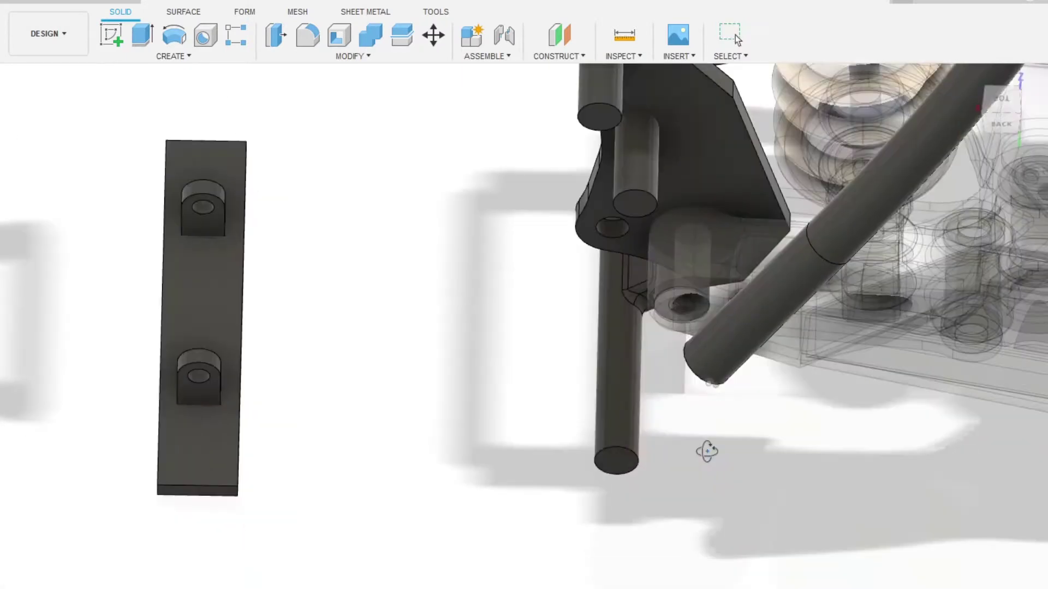
- Sketch a circle around the plate's lower hole plus two curves on the plate face
scroll(534, 321, up, 5)
key(Escape)
scroll(549, 254, up, 1)
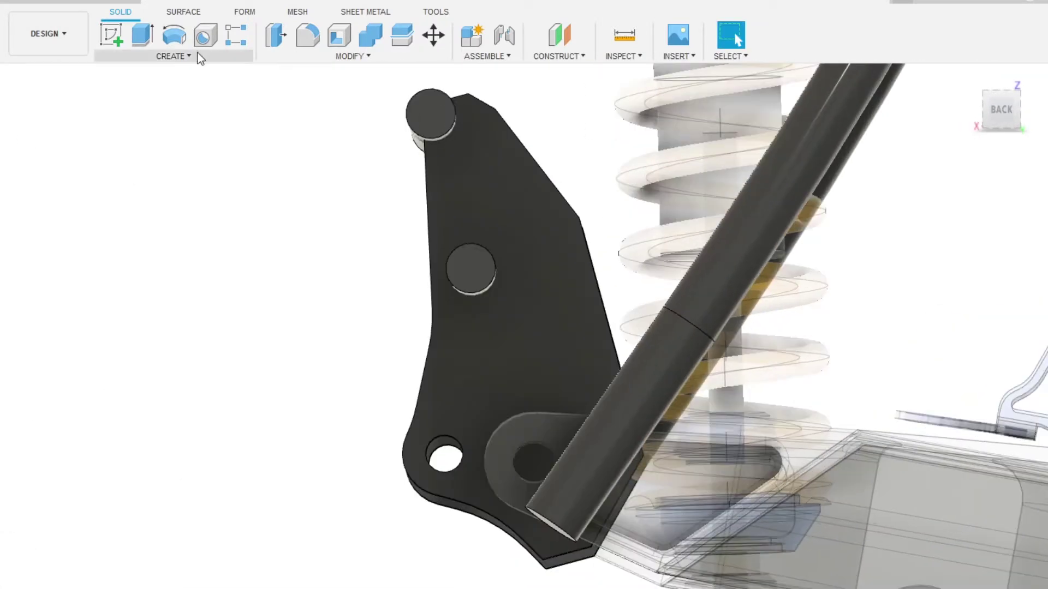
key(c)
click(531, 302)
scroll(470, 408, up, 3)
click(408, 350)
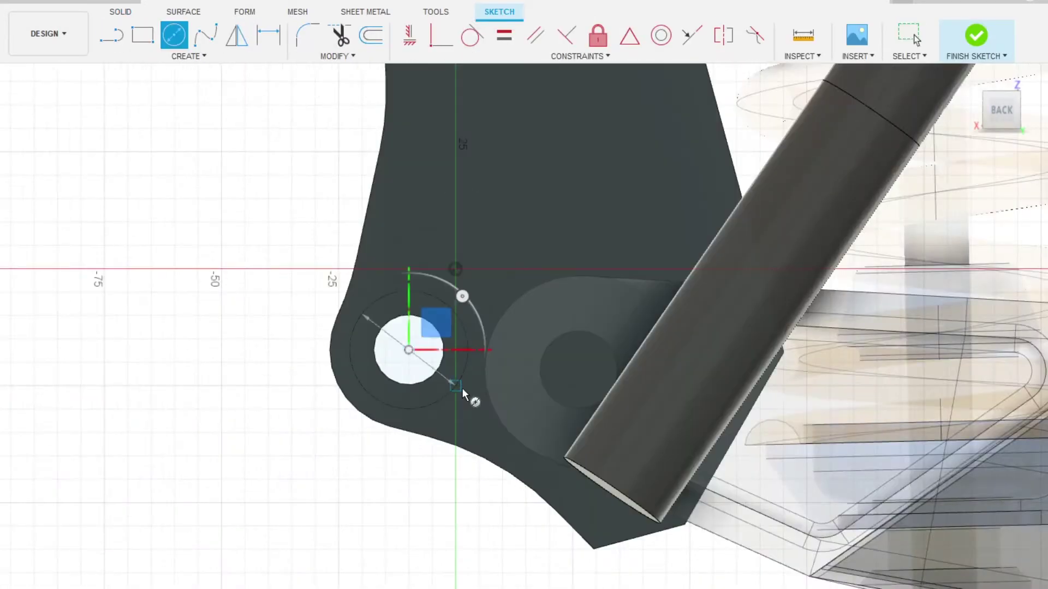
click(455, 387)
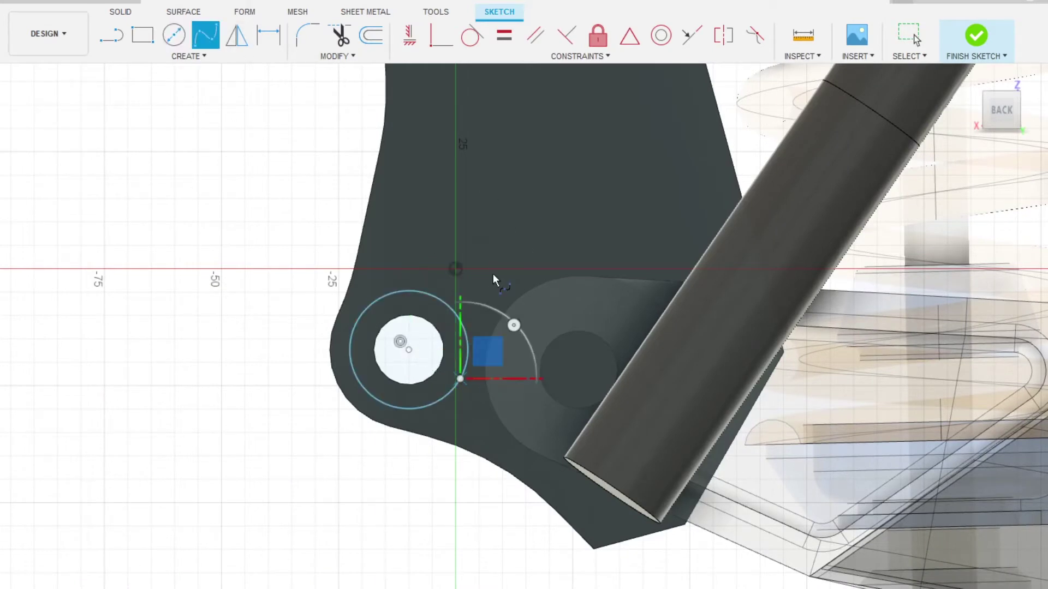
click(584, 112)
key(Return)
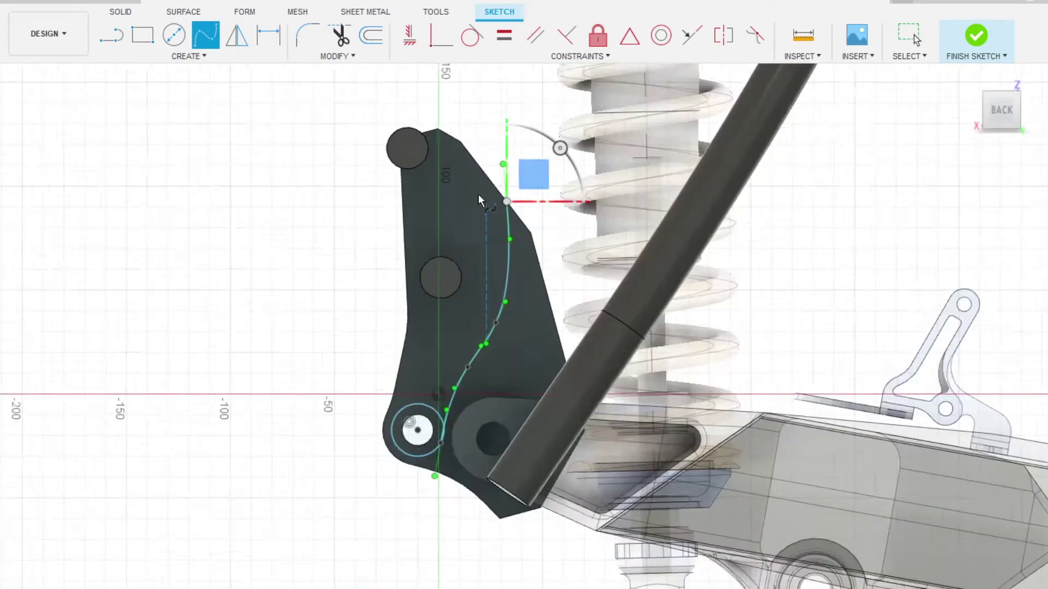
key(Escape)
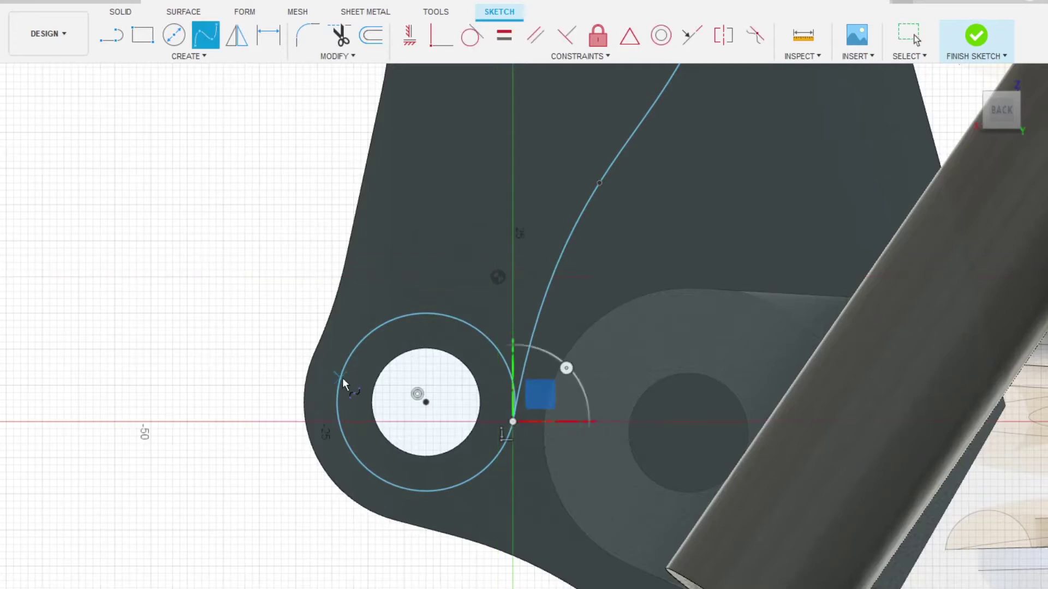
double_click(373, 132)
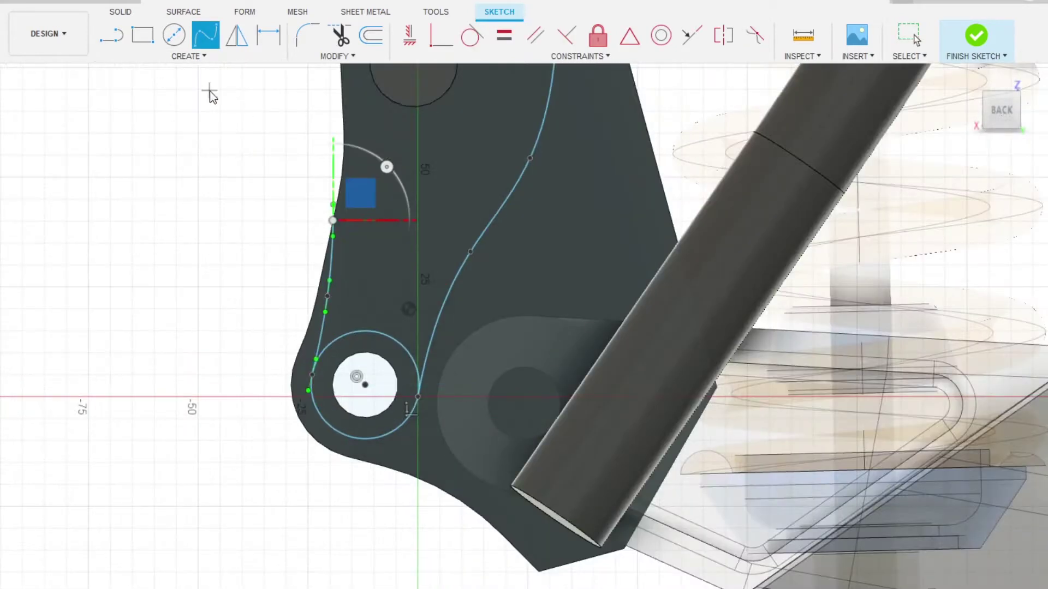
key(Escape)
- Extrude the sketched profile as a cut through both bracket plates
scroll(588, 197, down, 3)
shift+middle_drag(588, 197, 523, 355)
scroll(780, 154, up, 2)
scroll(780, 154, down, 3)
middle_drag(780, 155, 53, 296)
scroll(53, 296, up, 2)
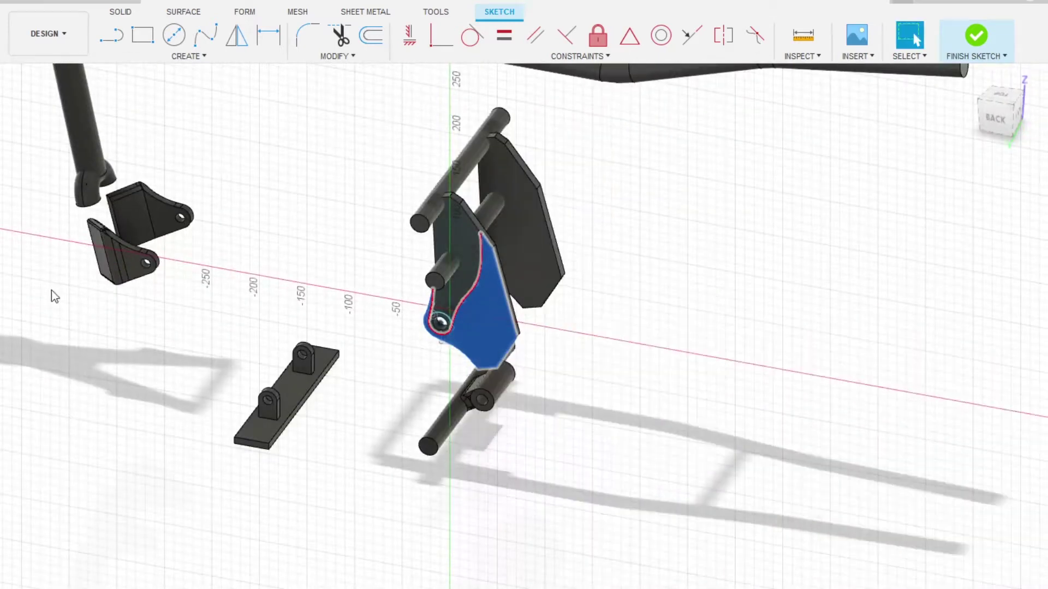
scroll(486, 346, up, 1)
key(e)
shift+middle_drag(712, 224, 959, 369)
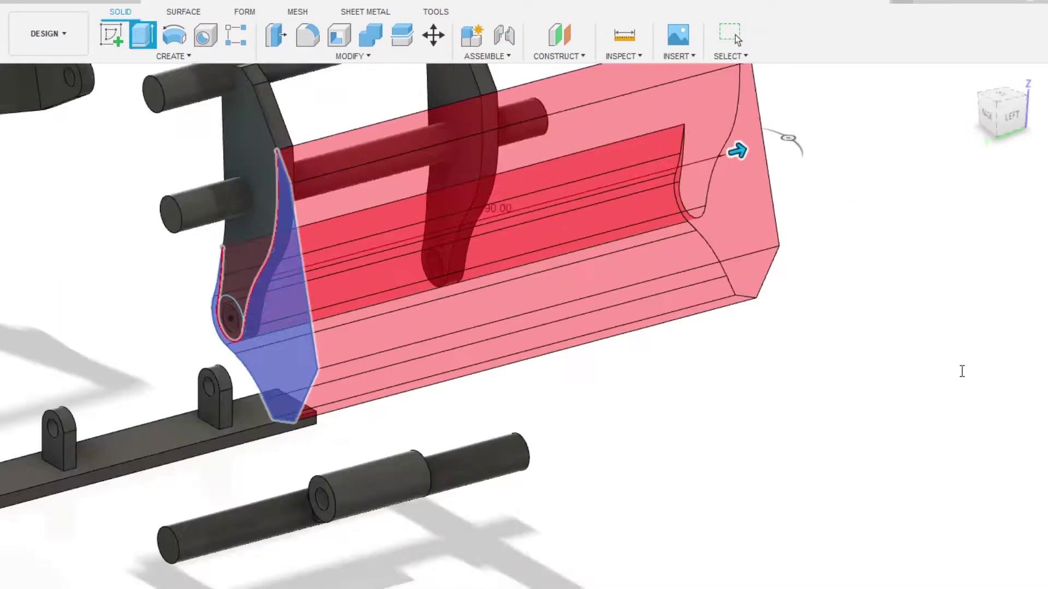
key(Return)
- Orbit around the trimmed plates and back to a side view of the frame
mouse_move(620, 304)
shift+middle_down()
mouse_move(478, 307)
mouse_move(47, 206)
shift+middle_up()
scroll(489, 250, up, 5)
scroll(424, 297, down, 4)
mouse_move(406, 401)
middle_down()
mouse_move(77, 236)
mouse_move(756, 265)
mouse_move(675, 258)
middle_up()
scroll(523, 284, up, 3)
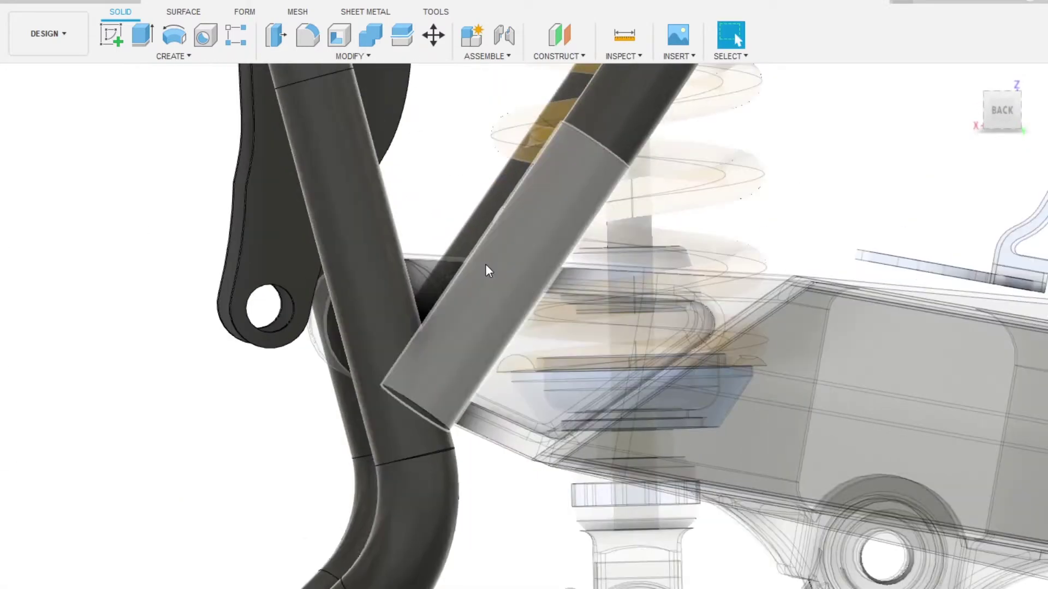
scroll(322, 346, down, 3)
scroll(59, 175, up, 1)
scroll(557, 299, up, 3)
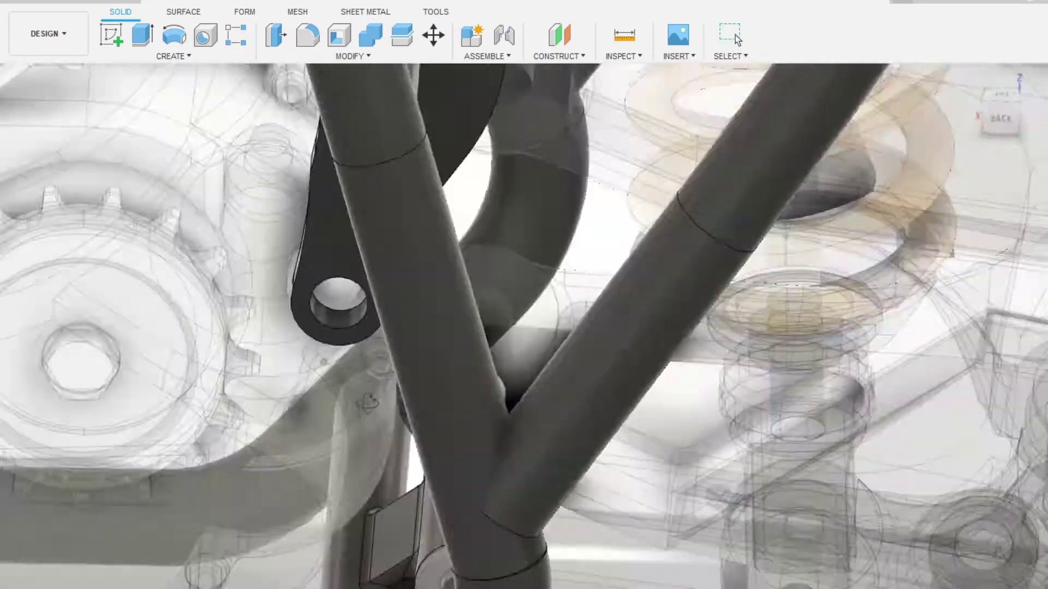
shift+middle_drag(557, 299, 346, 403)
scroll(346, 402, up, 2)
scroll(421, 338, down, 3)
shift+middle_drag(421, 337, 421, 338)
scroll(421, 338, up, 2)
scroll(365, 276, down, 2)
scroll(348, 469, up, 5)
scroll(349, 468, down, 5)
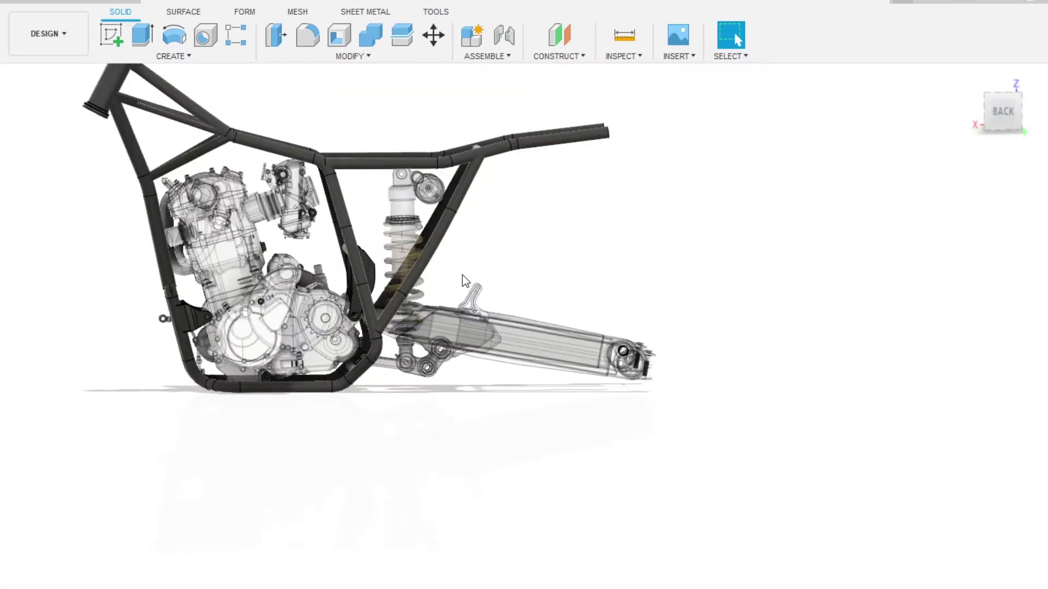
- Sketch a circle on the linkage washer face and extrude it into a 520 mm rod
scroll(462, 275, up, 5)
shift+middle_drag(348, 361, 306, 392)
scroll(415, 266, up, 5)
scroll(415, 266, up, 3)
click(118, 38)
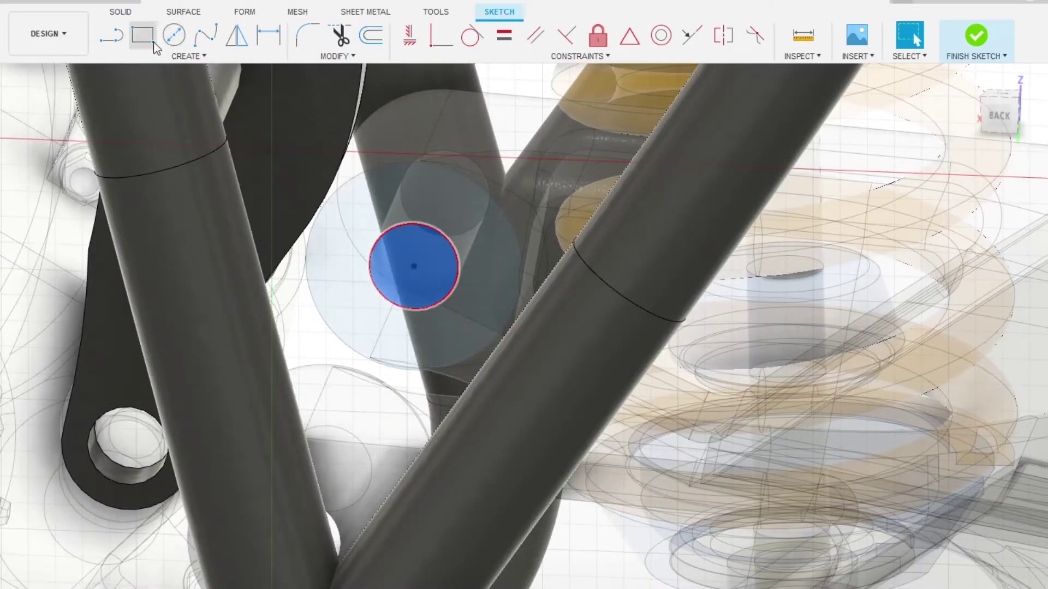
click(975, 38)
scroll(414, 266, down, 5)
key(e)
drag(368, 391, 297, 534)
shift+middle_drag(296, 534, 83, 357)
key(Return)
- Try moving the new rod, cancel, and inspect the spring and frame tubes
shift+middle_drag(831, 324, 334, 421)
scroll(440, 188, up, 5)
shift+middle_drag(440, 188, 257, 235)
scroll(320, 531, up, 3)
key(m)
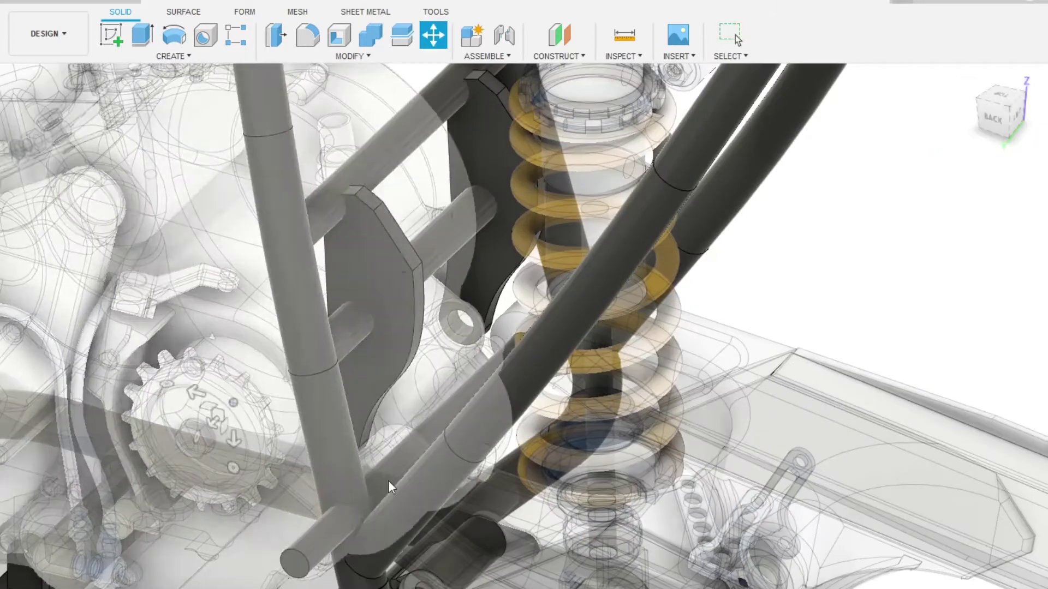
click(388, 480)
scroll(388, 480, down, 5)
click(1001, 109)
key(Escape)
mouse_move(746, 260)
shift+middle_down()
mouse_move(573, 382)
mouse_move(524, 437)
shift+middle_up()
scroll(539, 449, up, 5)
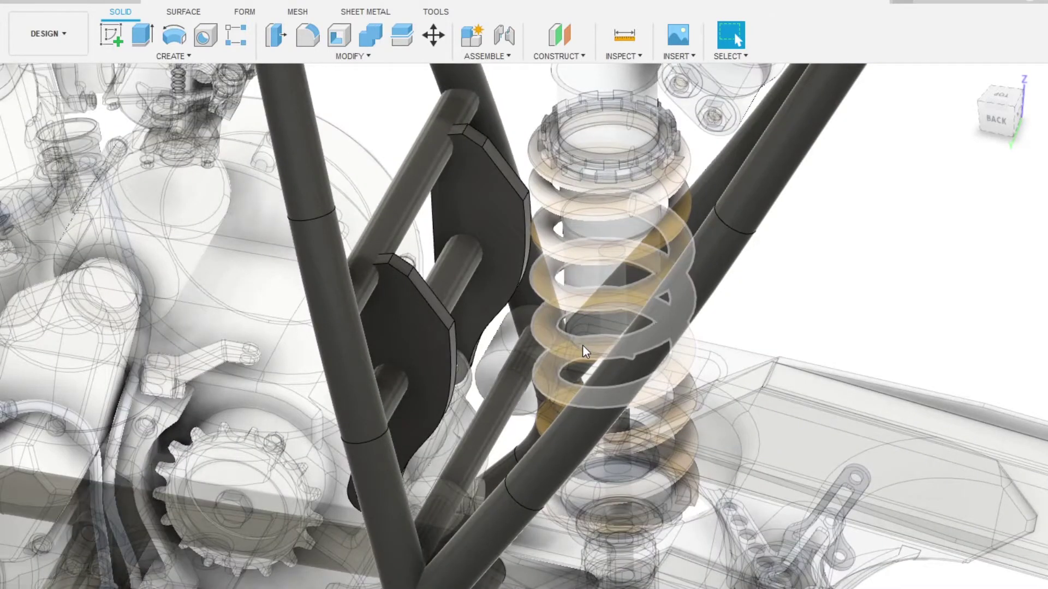
scroll(581, 345, down, 3)
scroll(493, 385, up, 3)
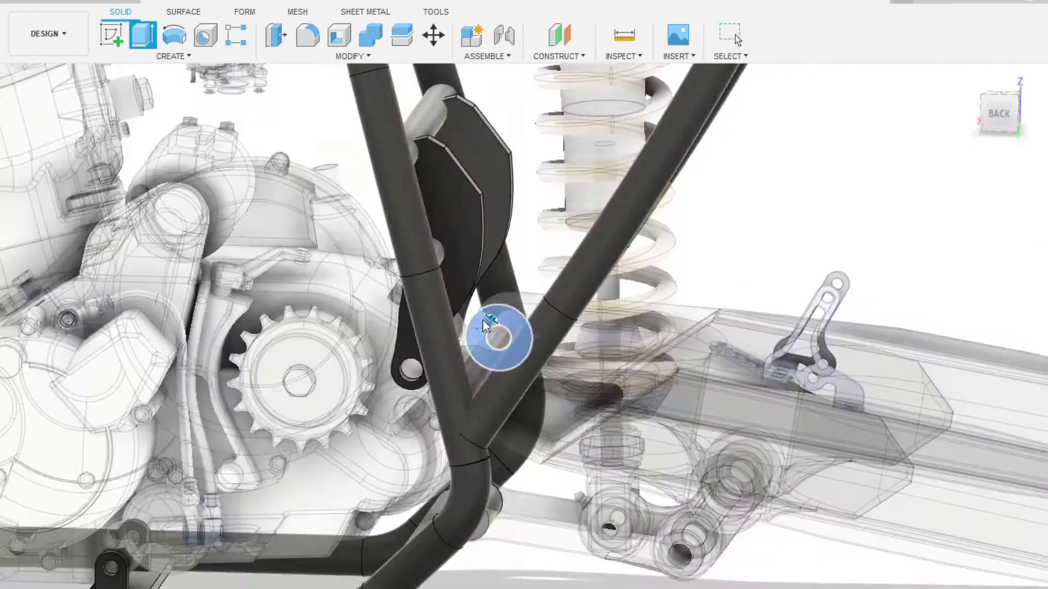
mouse_move(482, 320)
shift+middle_down()
mouse_move(403, 398)
mouse_move(309, 393)
shift+middle_up()
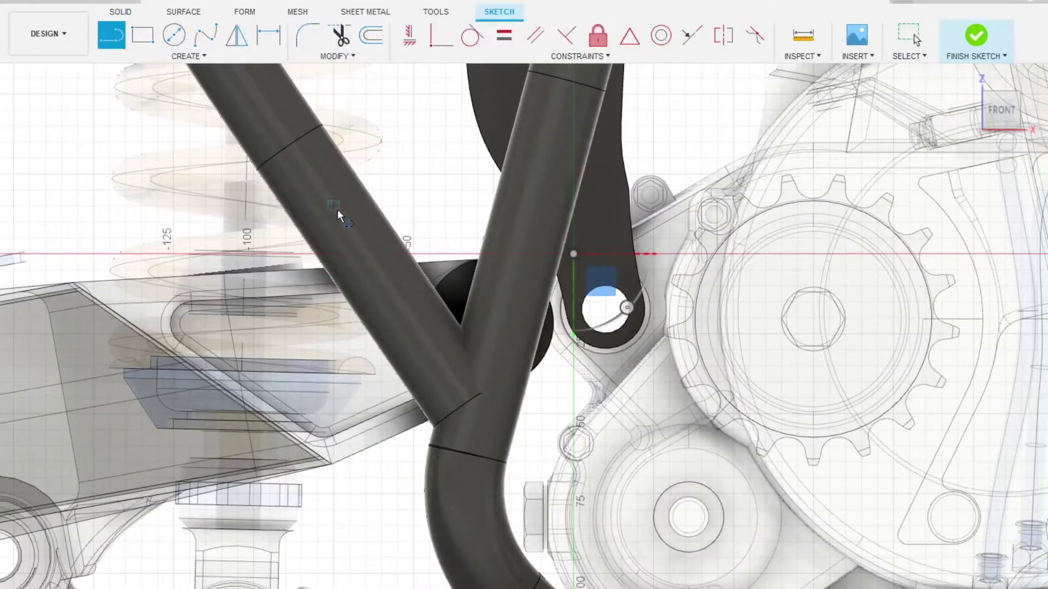
- Close the plate polygon at the tube junction and start extruding it 10 mm
click(525, 191)
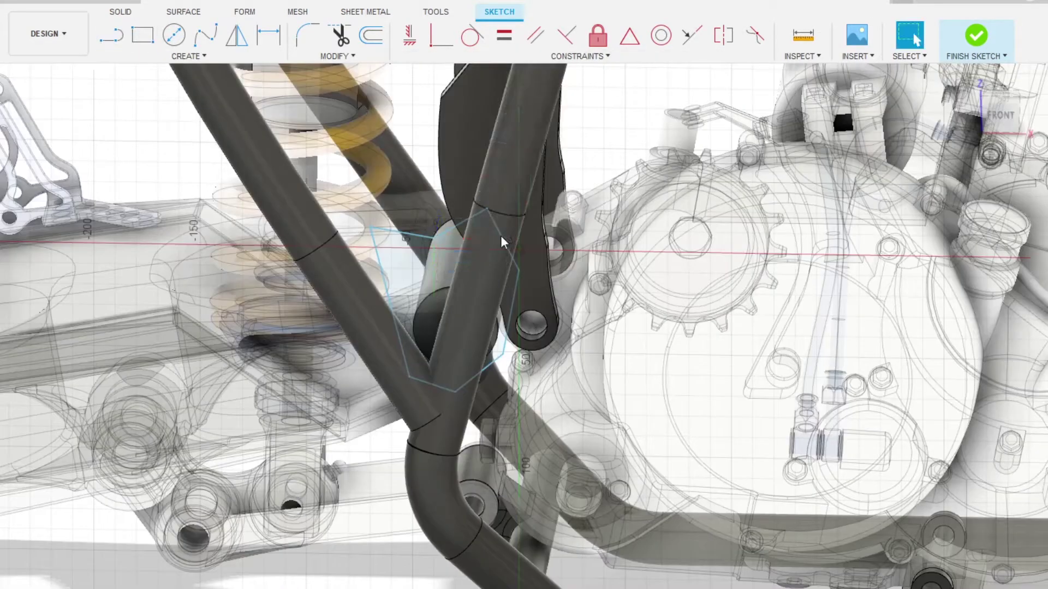
scroll(391, 221, up, 5)
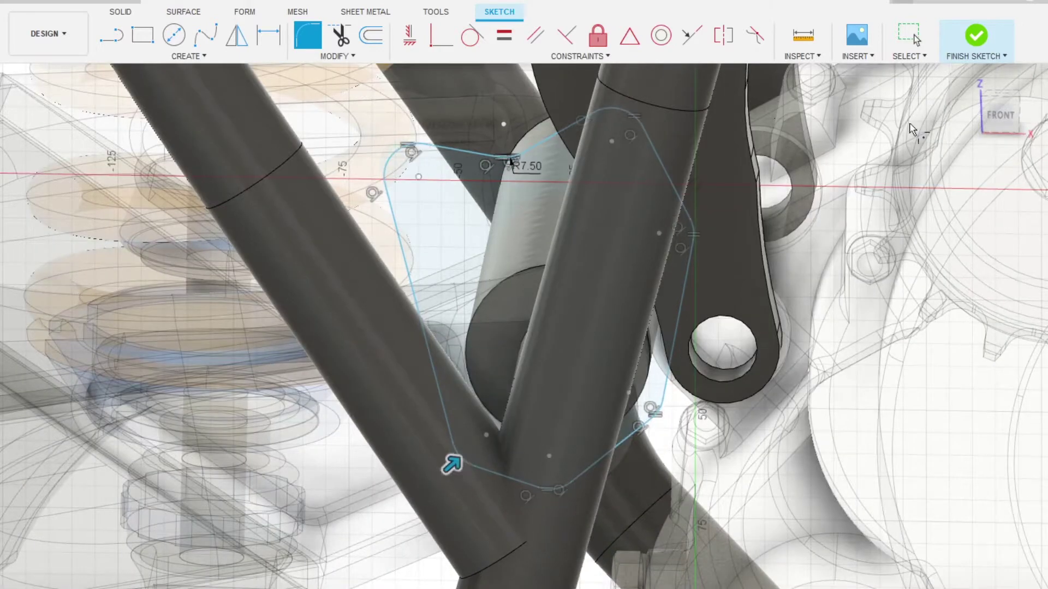
click(976, 35)
click(638, 215)
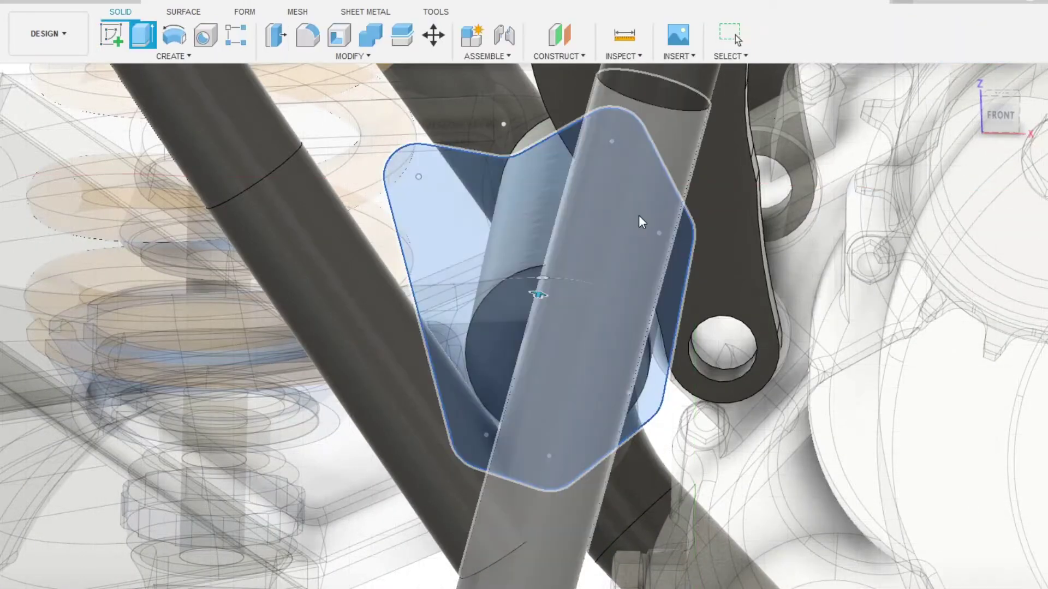
key(e)
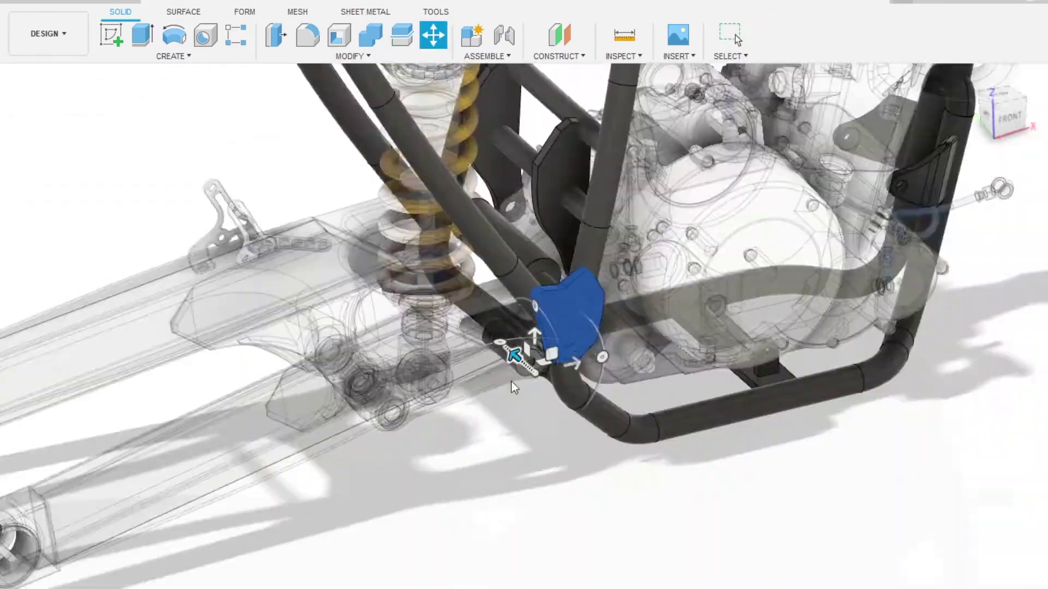
- Orbit around the new plate and down to the frame bottom with the components hidden
shift+middle_drag(144, 384, 406, 512)
key(m)
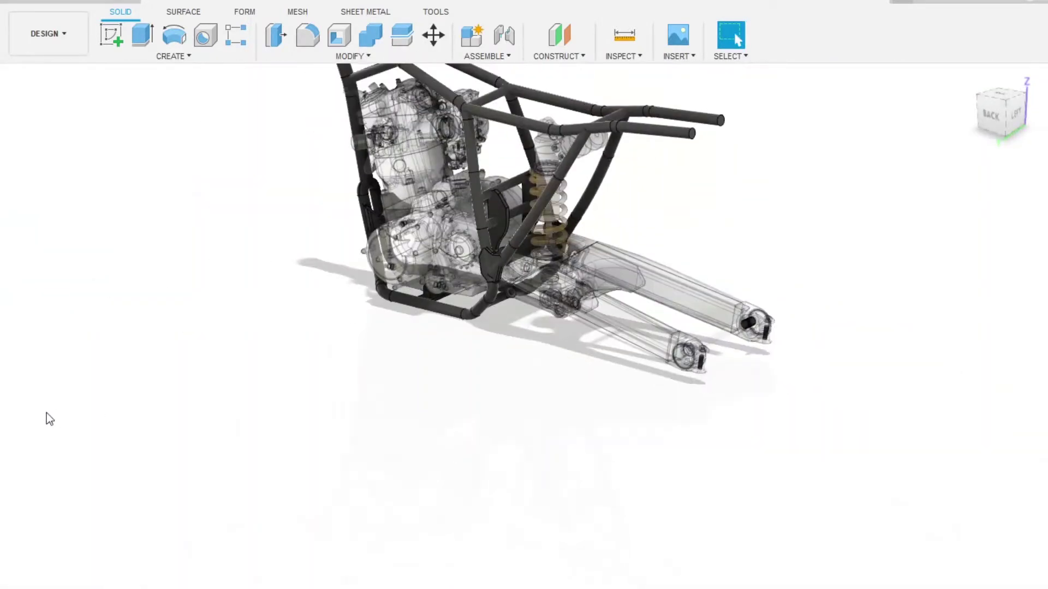
shift+middle_drag(522, 355, 431, 217)
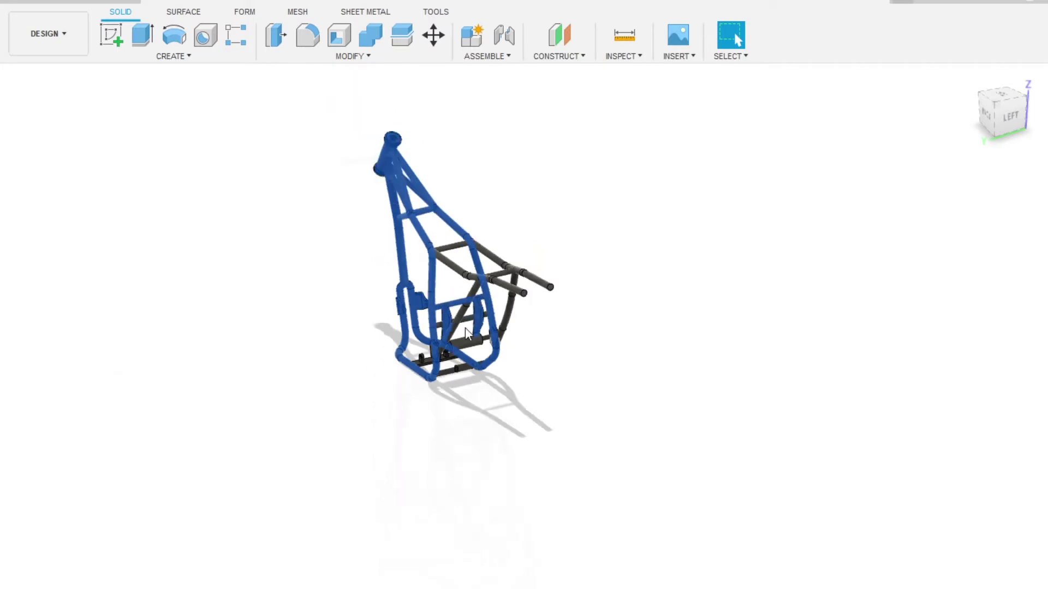
- Move the small 70 mm cylinder to the lower joint and try rounding the intersection edge
click(118, 502)
scroll(220, 397, down, 5)
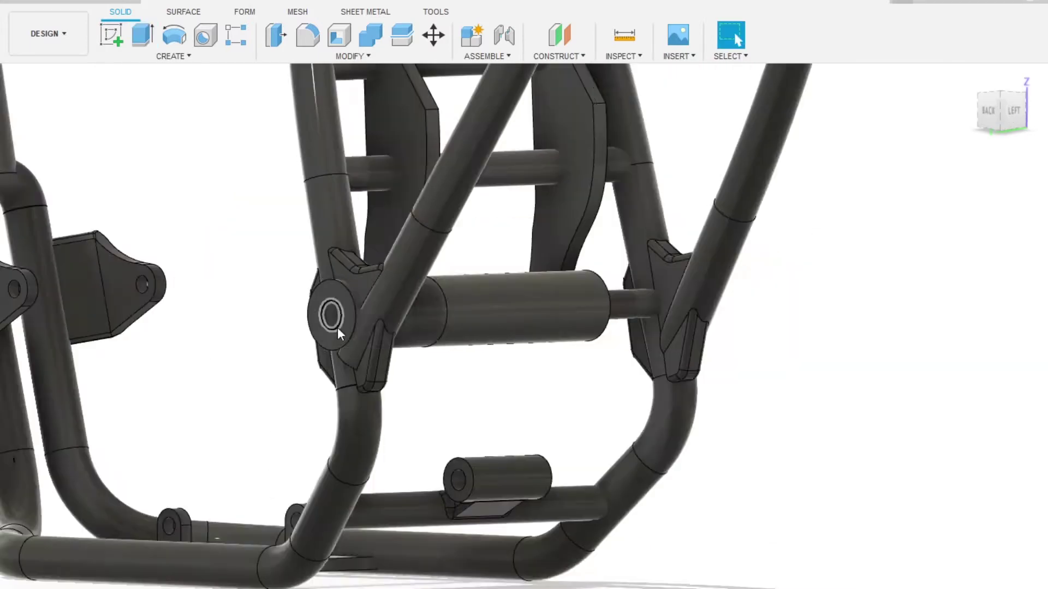
click(371, 322)
key(m)
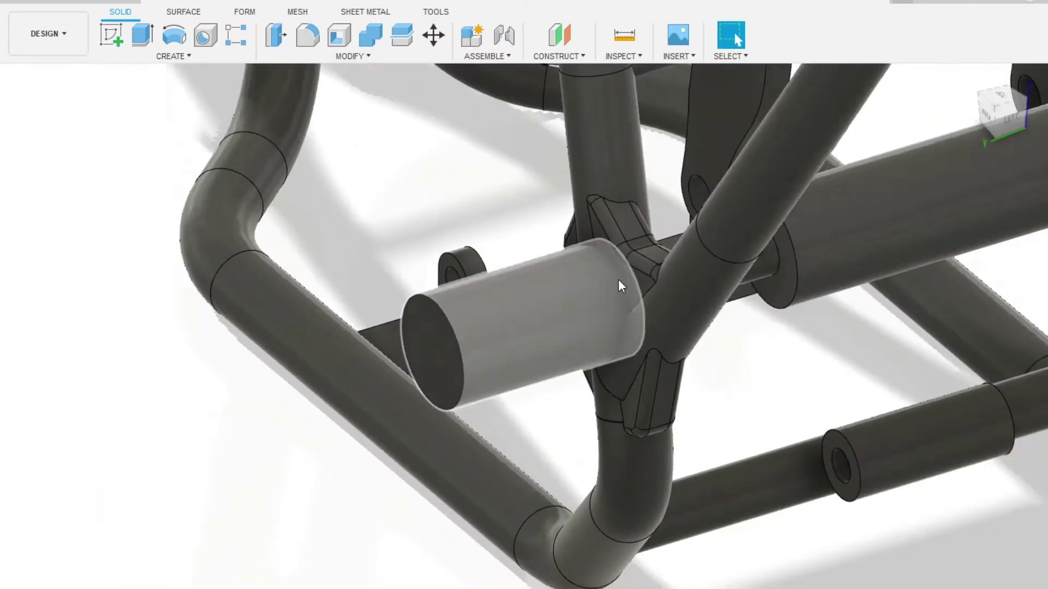
key(f)
click(636, 281)
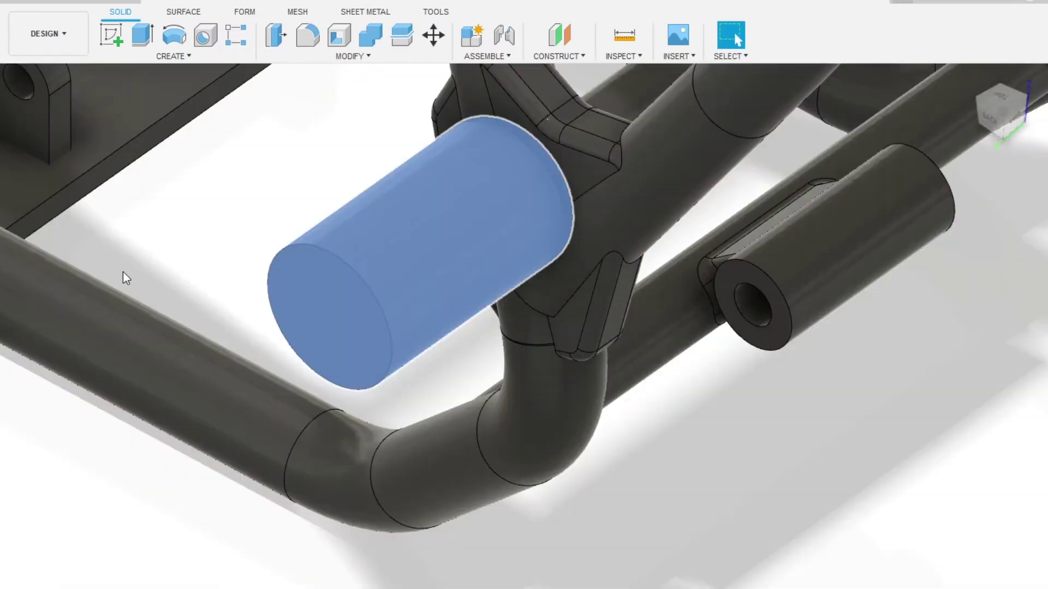
key(m)
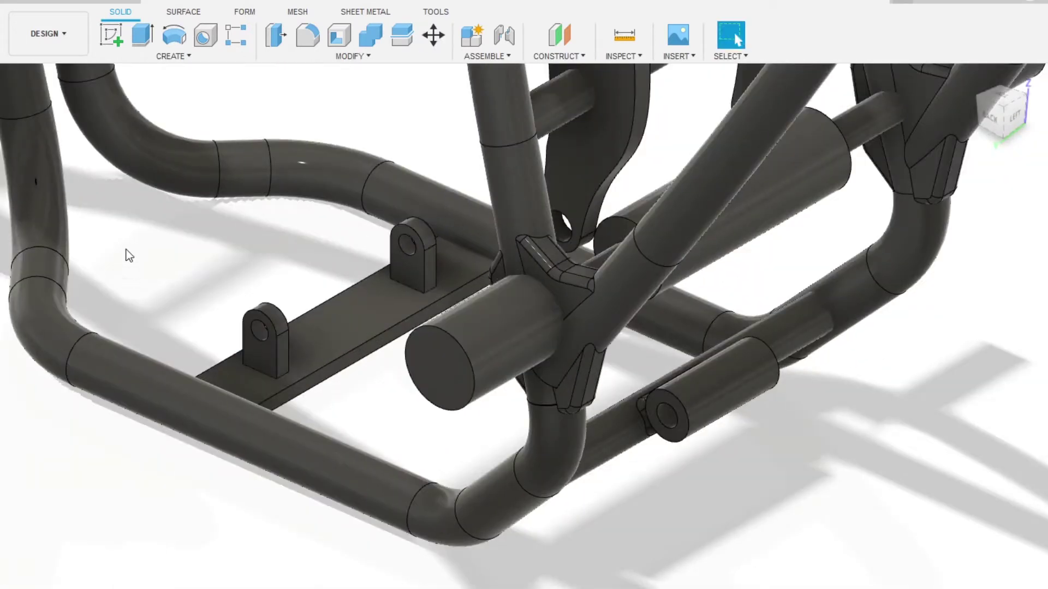
click(626, 308)
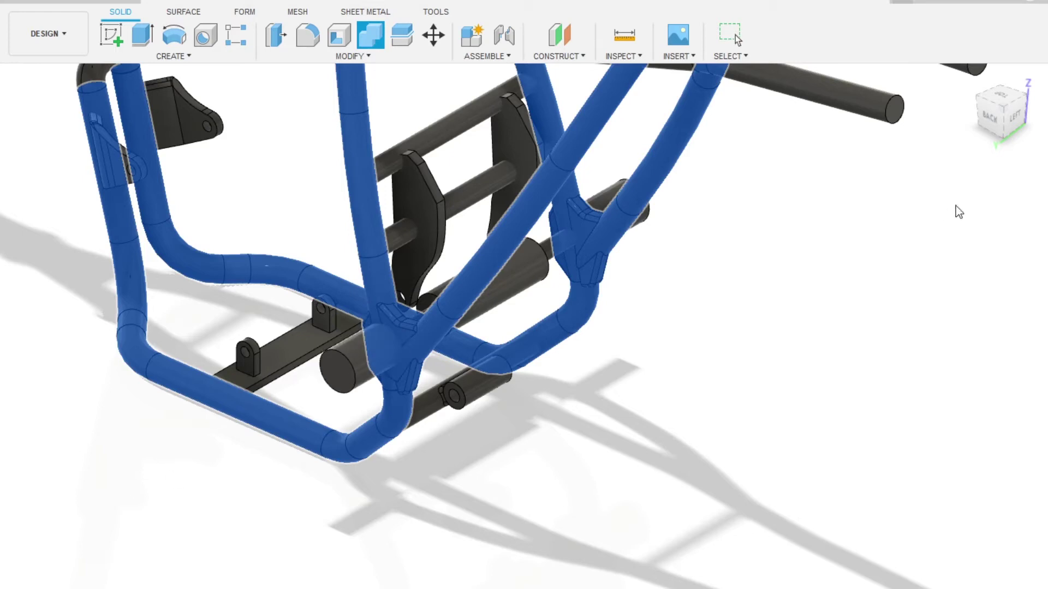
- Try filleting the circular socket edge, cancel, and view the frame's left side
scroll(630, 411, up, 5)
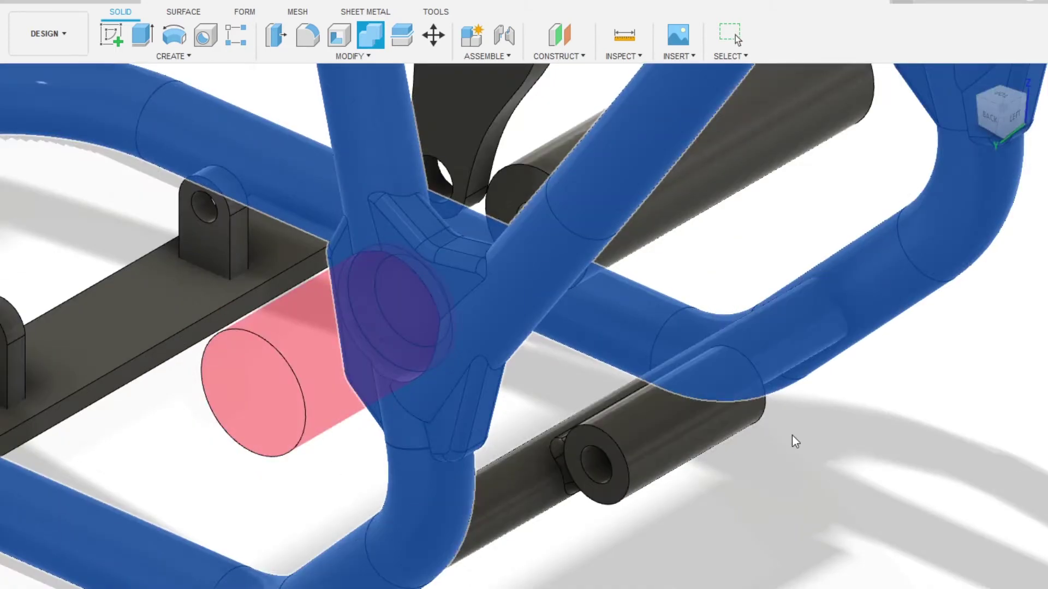
mouse_move(968, 293)
shift+middle_down()
mouse_move(500, 419)
mouse_move(776, 392)
shift+middle_up()
scroll(679, 289, up, 5)
key(f)
click(679, 289)
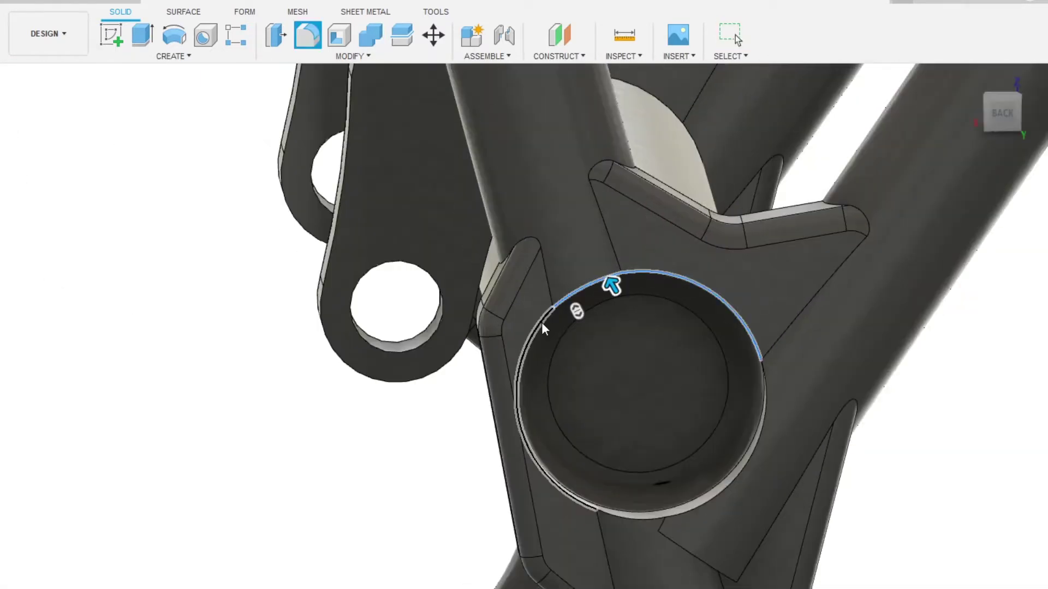
shift+middle_drag(535, 437, 692, 487)
mouse_move(840, 413)
shift+middle_down()
mouse_move(781, 451)
mouse_move(714, 460)
shift+middle_up()
scroll(713, 461, down, 3)
scroll(779, 343, up, 5)
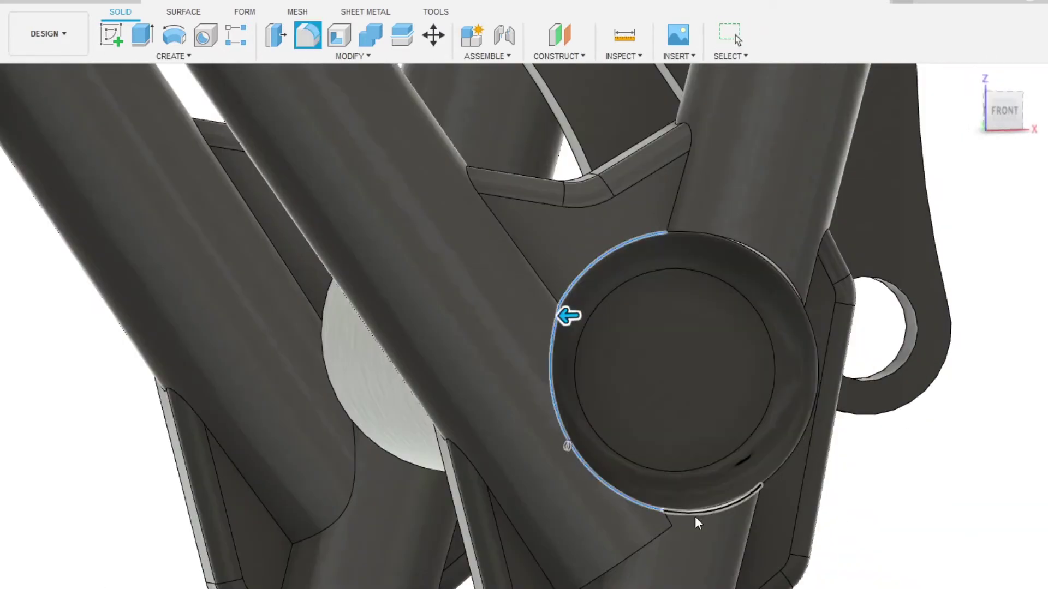
scroll(695, 519, down, 3)
scroll(692, 302, up, 4)
key(Escape)
mouse_move(692, 303)
shift+middle_down()
mouse_move(531, 320)
mouse_move(601, 322)
mouse_move(421, 408)
mouse_move(746, 362)
shift+middle_up()
scroll(421, 407, down, 3)
scroll(527, 233, up, 2)
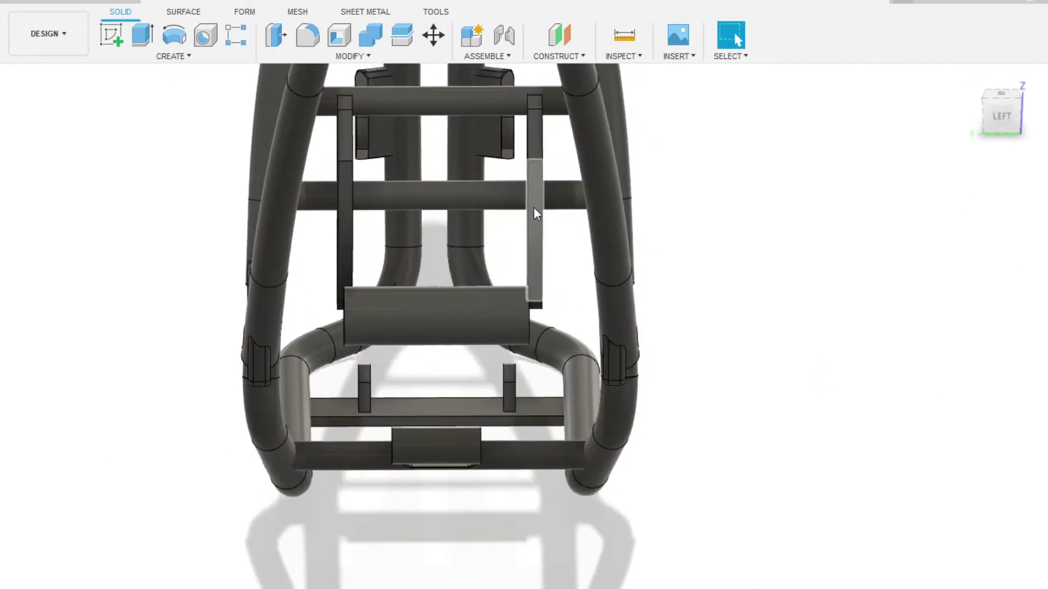
- Inspect the frame and spring from side, top and underneath views
shift+middle_drag(533, 208, 488, 250)
scroll(488, 250, down, 2)
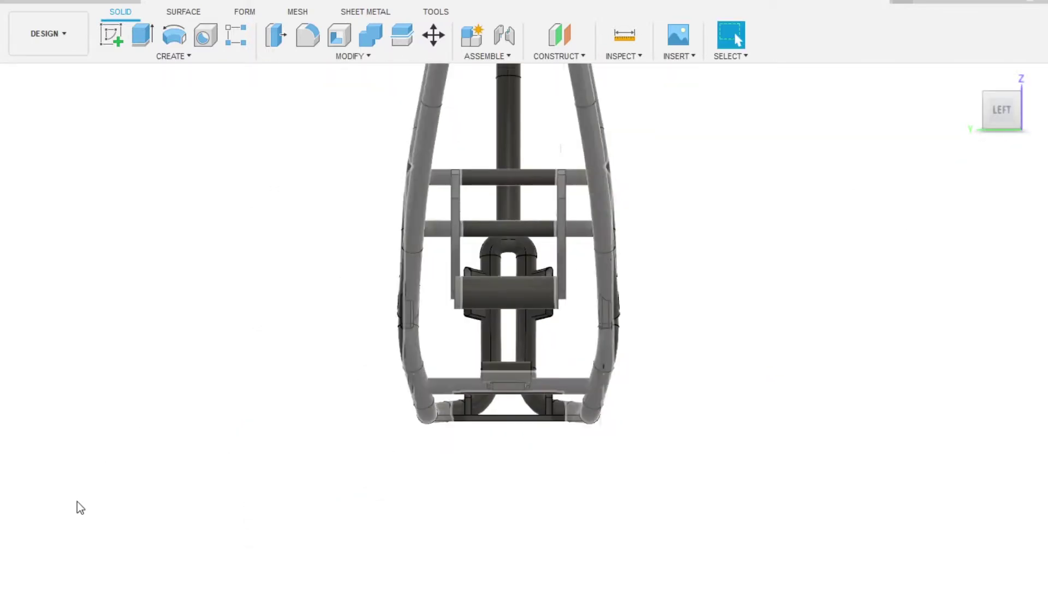
scroll(608, 228, up, 5)
scroll(720, 318, up, 3)
shift+middle_drag(721, 318, 736, 40)
mouse_move(720, 327)
shift+middle_down()
mouse_move(727, 353)
mouse_move(355, 260)
mouse_move(500, 298)
shift+middle_up()
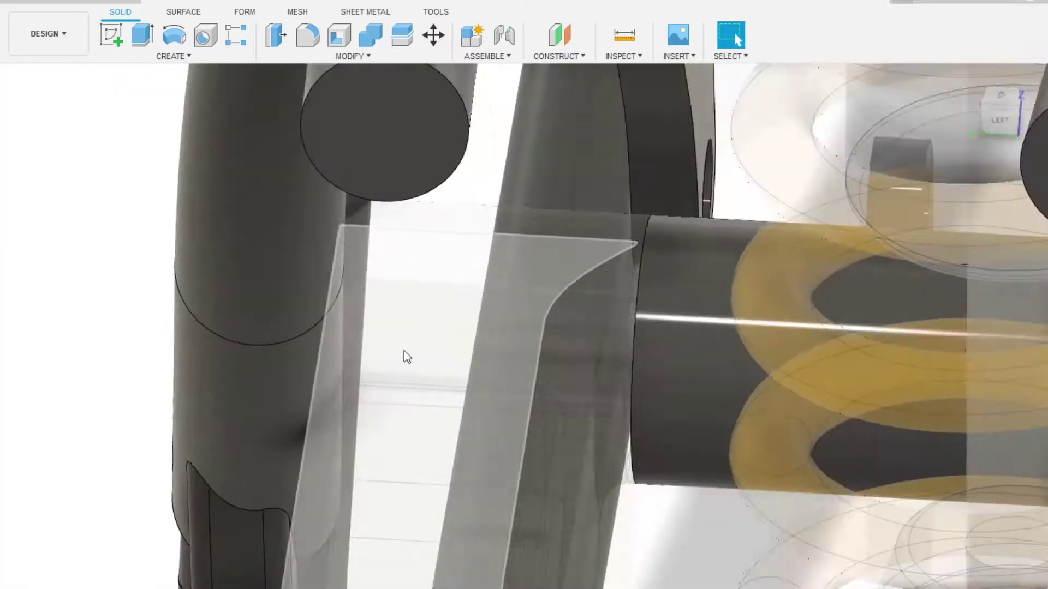
scroll(568, 339, down, 10)
click(1000, 97)
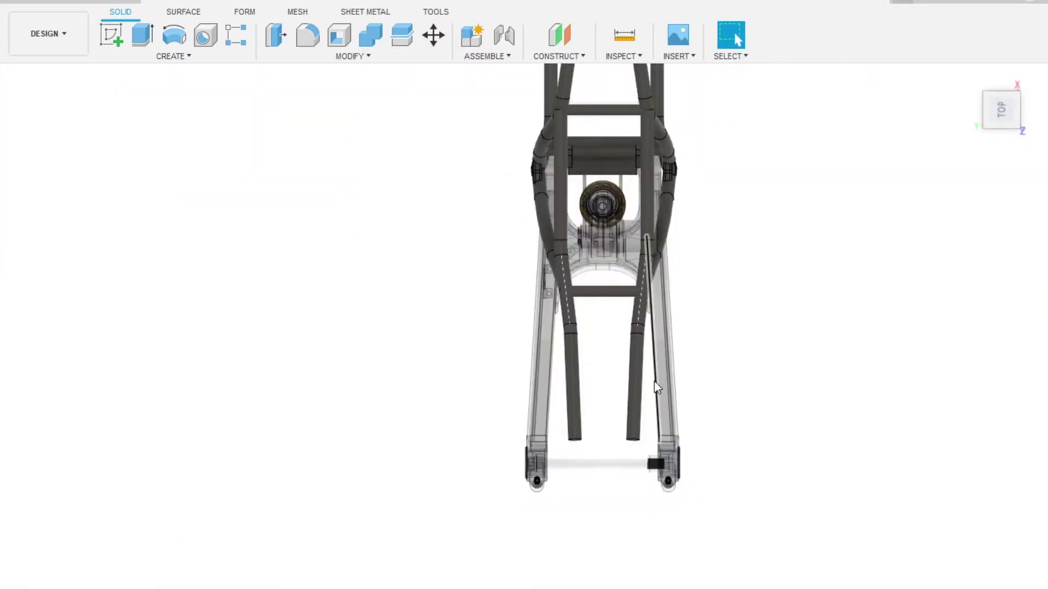
scroll(575, 240, up, 3)
scroll(579, 355, down, 8)
scroll(597, 443, up, 6)
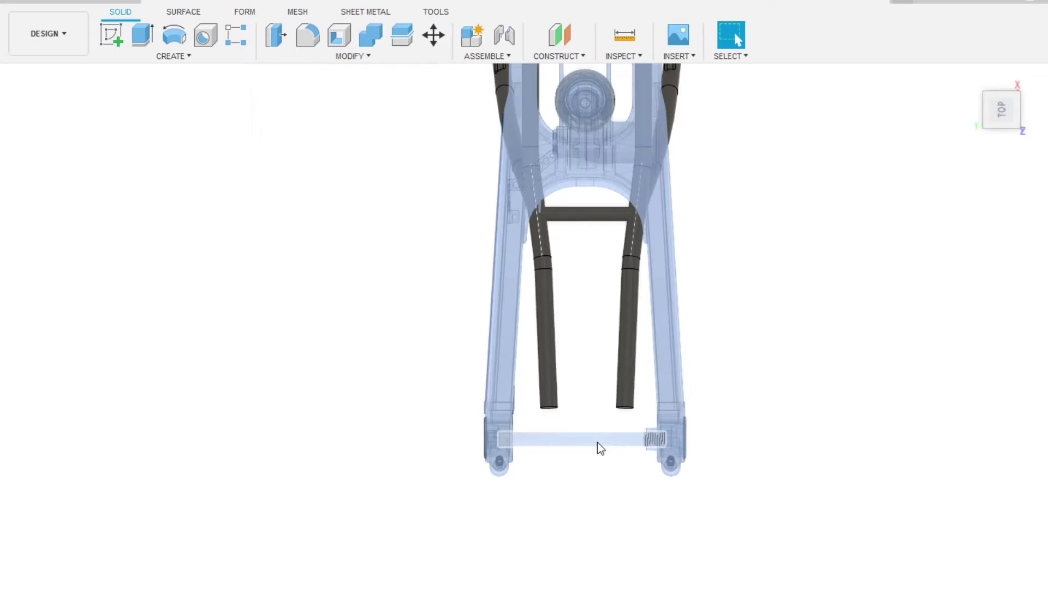
scroll(619, 466, up, 1)
mouse_move(638, 483)
shift+middle_down()
mouse_move(548, 234)
mouse_move(533, 498)
mouse_move(561, 377)
mouse_move(603, 437)
mouse_move(600, 513)
shift+middle_up()
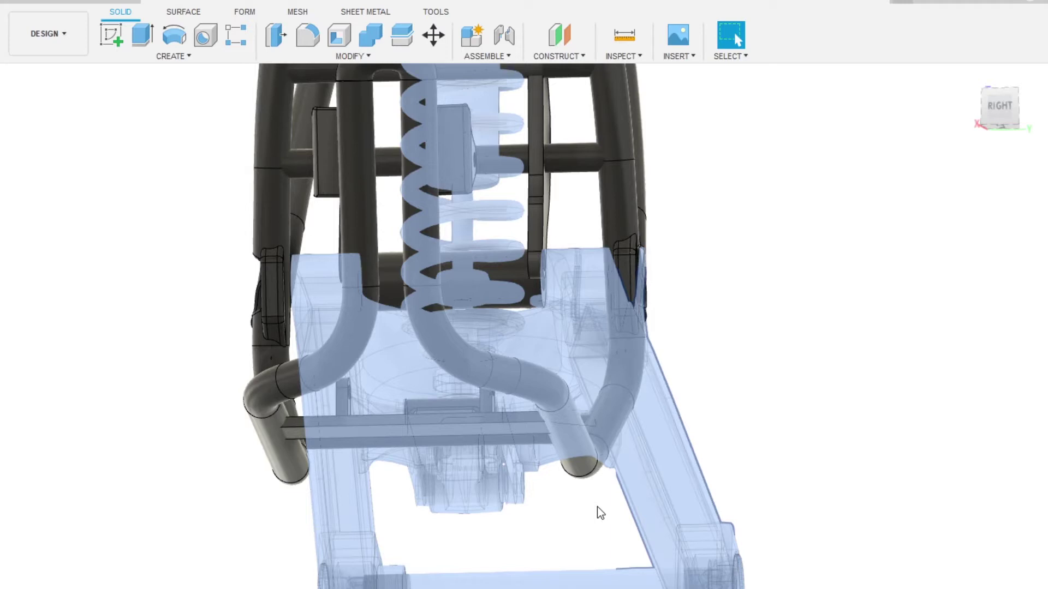
- Select the swingarm pivot cylinder to turn off its transparency
mouse_move(632, 503)
shift+middle_down()
mouse_move(401, 418)
mouse_move(559, 310)
shift+middle_up()
scroll(473, 373, down, 5)
click(572, 279)
click(1003, 83)
scroll(653, 420, up, 5)
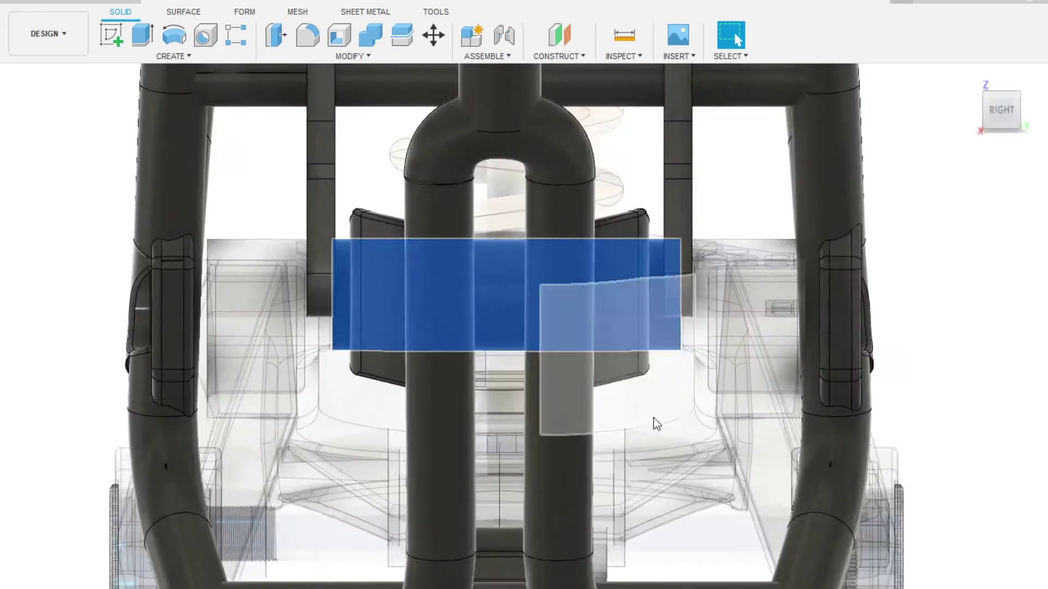
scroll(581, 362, down, 2)
- Orbit round the left side and back to check the opaque swingarm and shock
shift+middle_drag(650, 320, 661, 389)
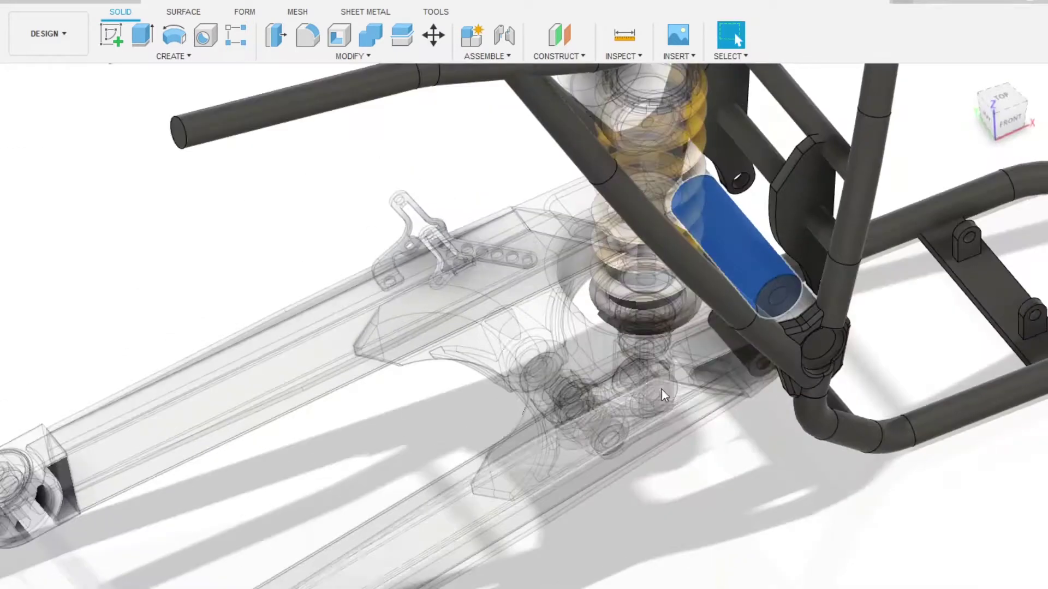
scroll(521, 336, up, 5)
scroll(521, 336, down, 3)
scroll(173, 267, down, 4)
shift+middle_drag(34, 224, 455, 336)
scroll(329, 320, up, 5)
mouse_move(329, 320)
shift+middle_down()
mouse_move(510, 376)
mouse_move(533, 346)
shift+middle_up()
scroll(510, 358, up, 2)
scroll(427, 264, up, 3)
click(426, 263)
key(m)
mouse_move(427, 263)
shift+middle_down()
mouse_move(552, 375)
mouse_move(608, 364)
shift+middle_up()
scroll(608, 363, down, 3)
scroll(634, 355, up, 3)
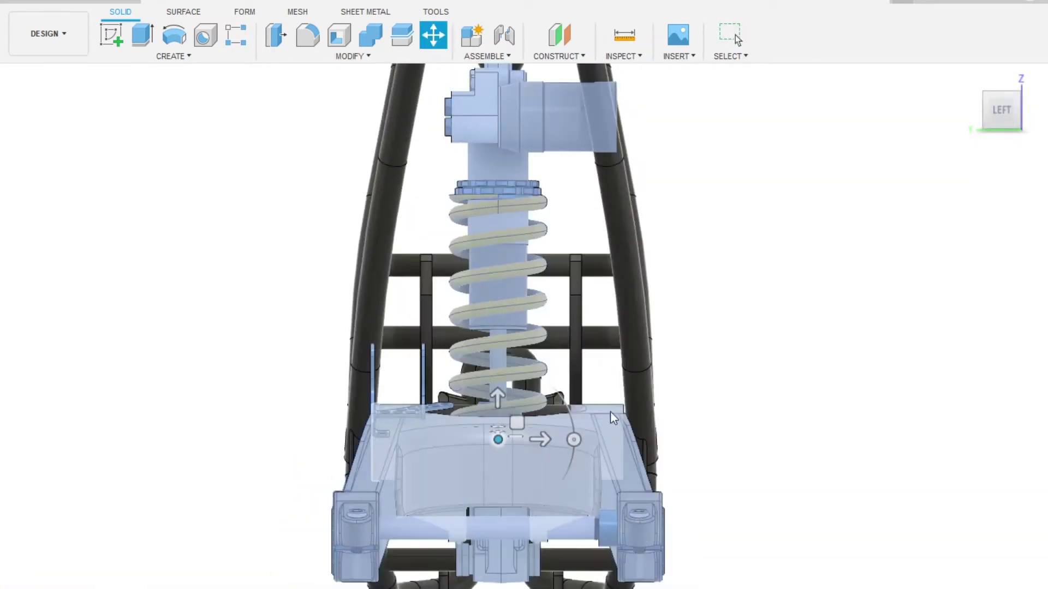
scroll(633, 355, down, 2)
scroll(429, 325, up, 4)
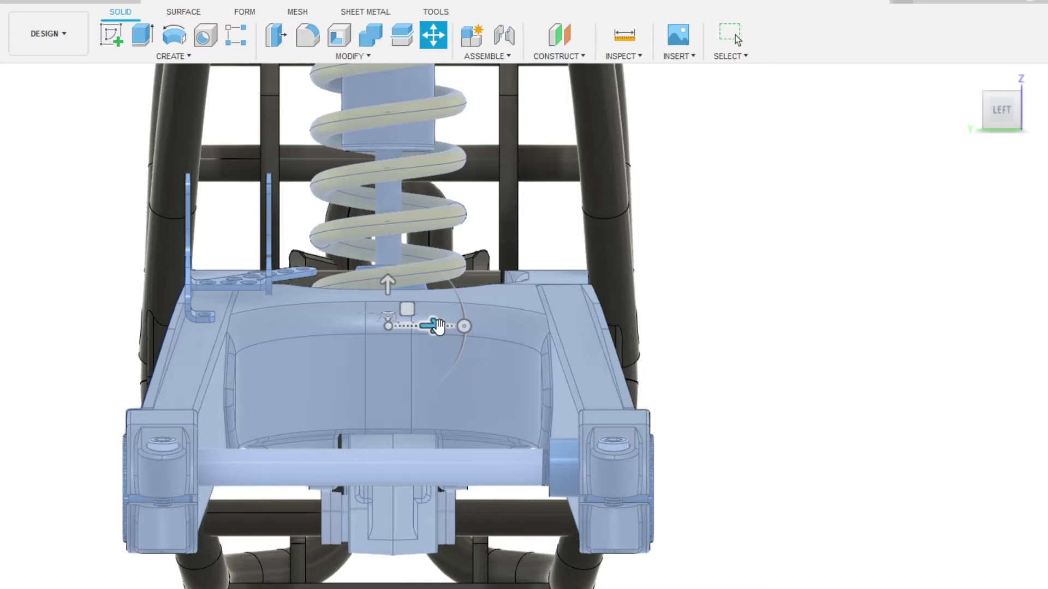
scroll(597, 276, down, 2)
scroll(415, 354, up, 3)
mouse_move(416, 355)
shift+middle_down()
mouse_move(498, 414)
mouse_move(546, 492)
shift+middle_up()
scroll(574, 551, down, 4)
scroll(574, 552, up, 5)
scroll(556, 518, up, 4)
scroll(545, 486, up, 3)
scroll(602, 331, down, 3)
mouse_move(602, 331)
shift+middle_down()
mouse_move(585, 277)
mouse_move(628, 273)
shift+middle_up()
scroll(627, 273, up, 3)
scroll(693, 269, down, 3)
shift+middle_drag(666, 355, 369, 381)
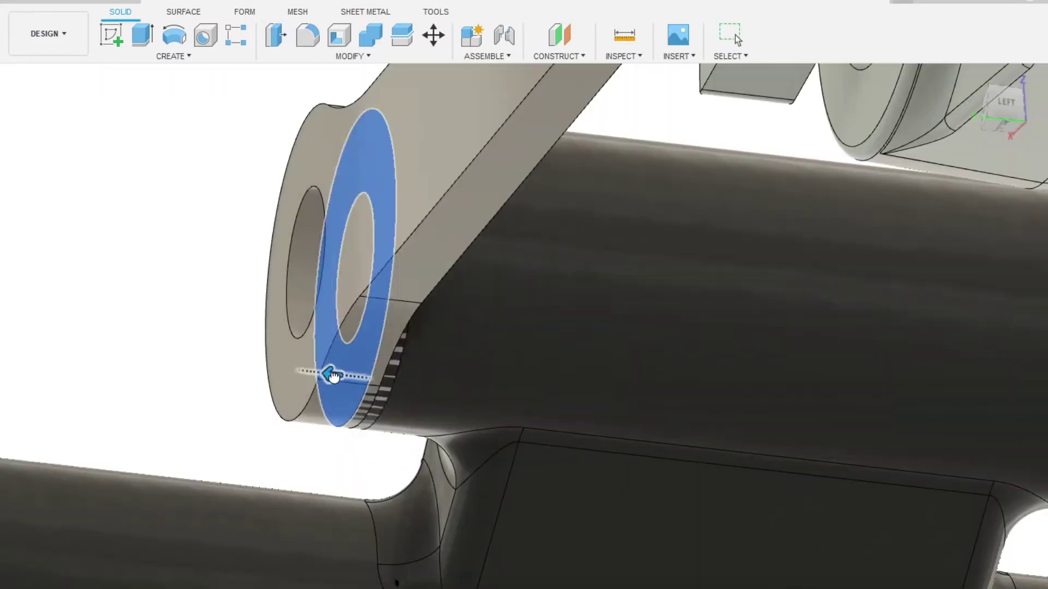
scroll(865, 290, down, 3)
scroll(426, 406, down, 5)
mouse_move(427, 406)
shift+middle_down()
mouse_move(575, 480)
mouse_move(375, 536)
mouse_move(47, 393)
shift+middle_up()
scroll(47, 393, up, 5)
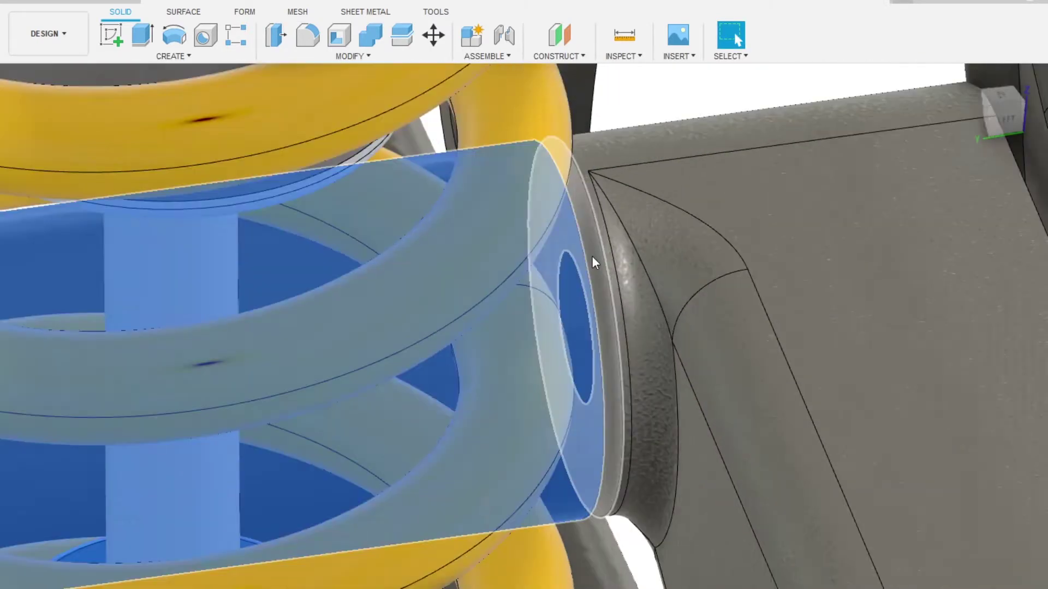
scroll(592, 255, down, 3)
scroll(532, 494, down, 5)
mouse_move(532, 494)
shift+middle_down()
mouse_move(669, 410)
mouse_move(431, 333)
mouse_move(580, 377)
mouse_move(332, 227)
mouse_move(362, 233)
mouse_move(376, 286)
mouse_move(388, 497)
mouse_move(313, 317)
shift+middle_up()
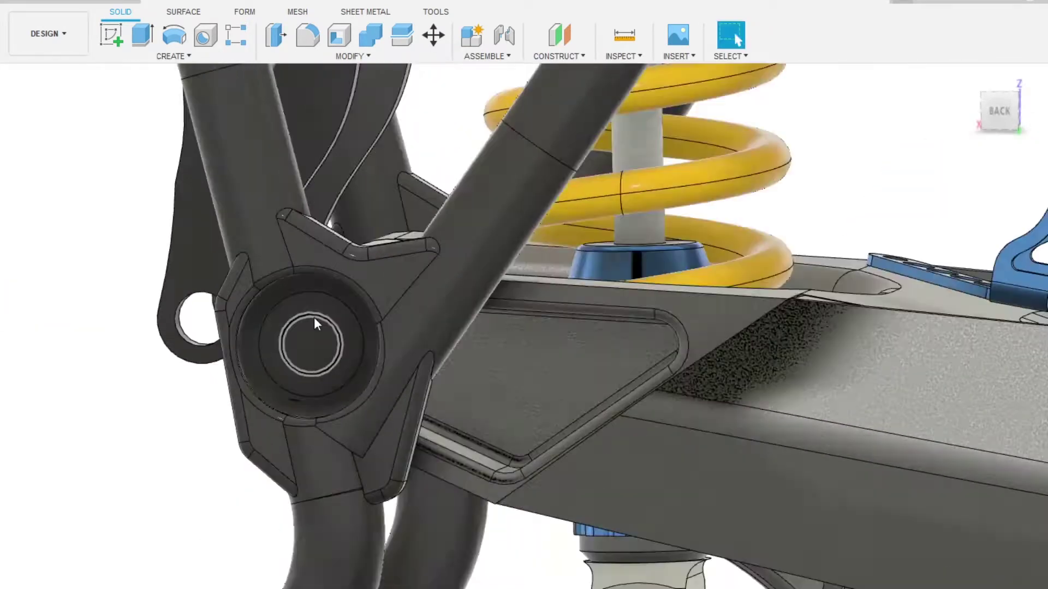
- Extrude the bottom-bracket end face
scroll(313, 317, up, 3)
click(327, 297)
key(e)
scroll(308, 310, up, 2)
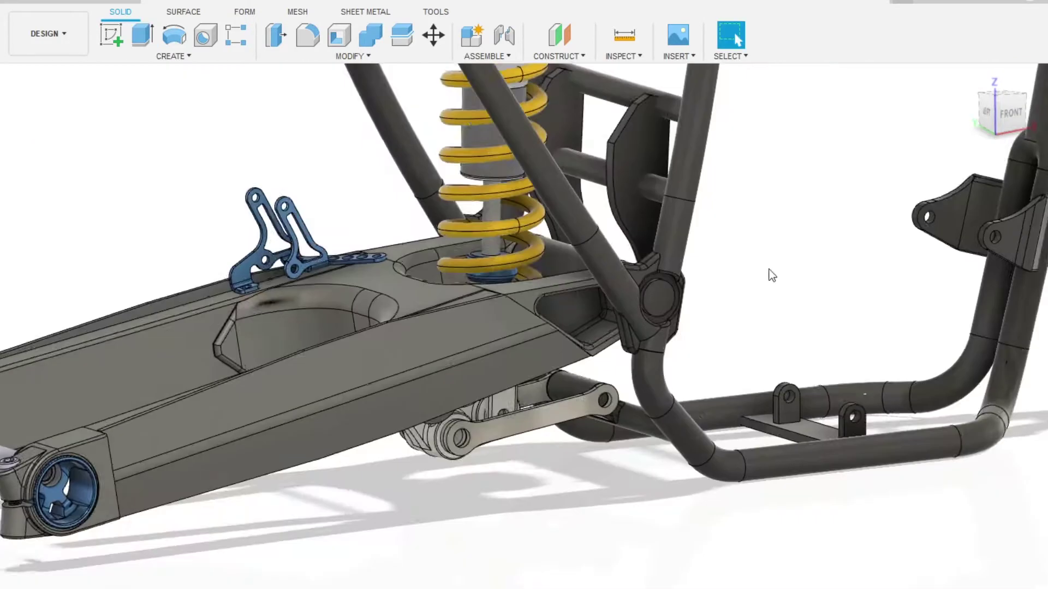
mouse_move(771, 276)
shift+middle_down()
mouse_move(870, 313)
mouse_move(526, 331)
shift+middle_up()
scroll(526, 332, up, 3)
mouse_move(381, 437)
shift+middle_down()
mouse_move(420, 361)
mouse_move(543, 275)
shift+middle_up()
scroll(381, 100, up, 5)
mouse_move(381, 100)
shift+middle_down()
mouse_move(234, 108)
mouse_move(466, 334)
mouse_move(444, 96)
mouse_move(168, 176)
mouse_move(382, 159)
mouse_move(269, 94)
shift+middle_up()
scroll(382, 158, down, 5)
scroll(487, 332, up, 5)
- Fillet the outer edges of the rocker plate beside the shock
key(f)
scroll(485, 332, down, 2)
mouse_move(576, 376)
shift+middle_down()
mouse_move(461, 346)
mouse_move(607, 237)
shift+middle_up()
scroll(607, 237, up, 3)
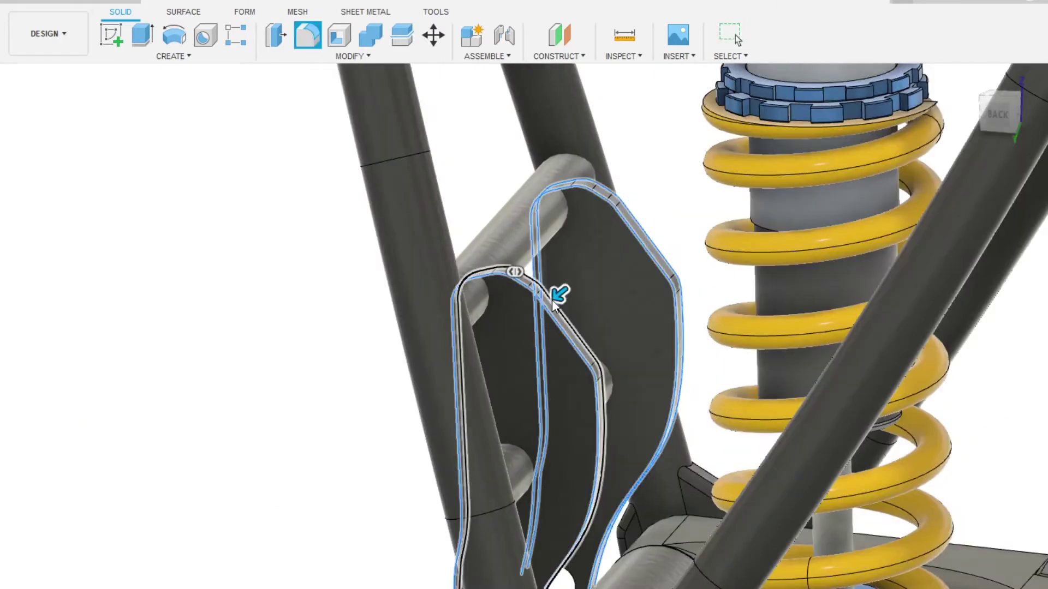
key(Escape)
mouse_move(552, 299)
shift+middle_down()
mouse_move(725, 313)
mouse_move(561, 433)
mouse_move(633, 316)
mouse_move(824, 456)
mouse_move(23, 486)
mouse_move(59, 280)
mouse_move(219, 284)
shift+middle_up()
scroll(524, 295, up, 3)
mouse_move(613, 263)
shift+middle_down()
mouse_move(739, 385)
mouse_move(588, 250)
shift+middle_up()
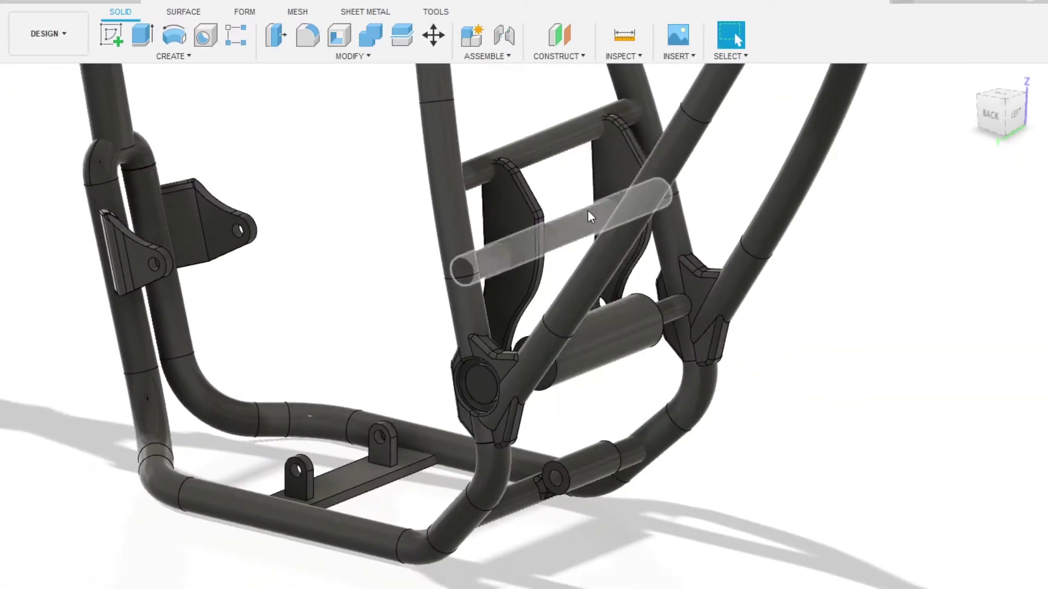
- Select the rocker bracket body near the crossmember and start a Move on it
scroll(528, 278, up, 3)
shift+middle_drag(528, 279, 524, 317)
scroll(527, 315, down, 3)
scroll(582, 340, up, 2)
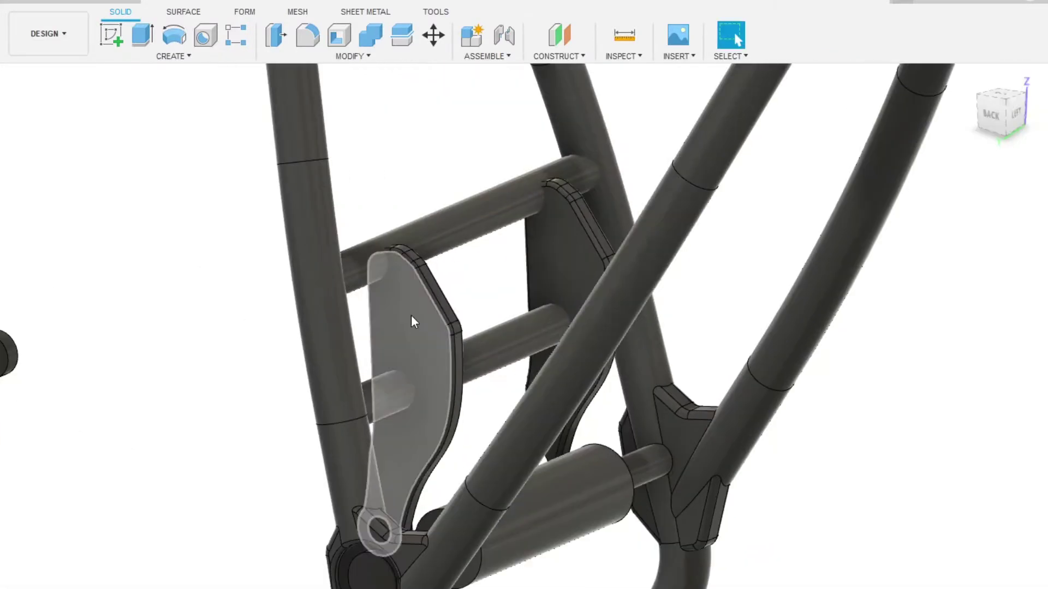
shift+middle_drag(581, 339, 77, 290)
scroll(161, 102, up, 2)
scroll(166, 100, down, 3)
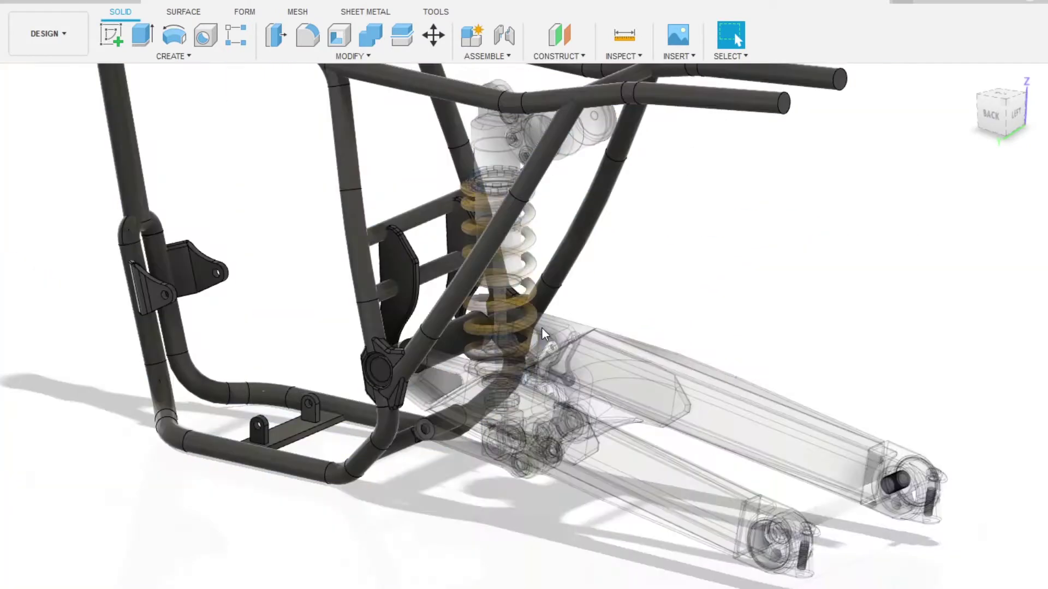
shift+middle_drag(643, 264, 405, 294)
scroll(405, 293, up, 3)
scroll(461, 283, down, 3)
scroll(484, 206, up, 3)
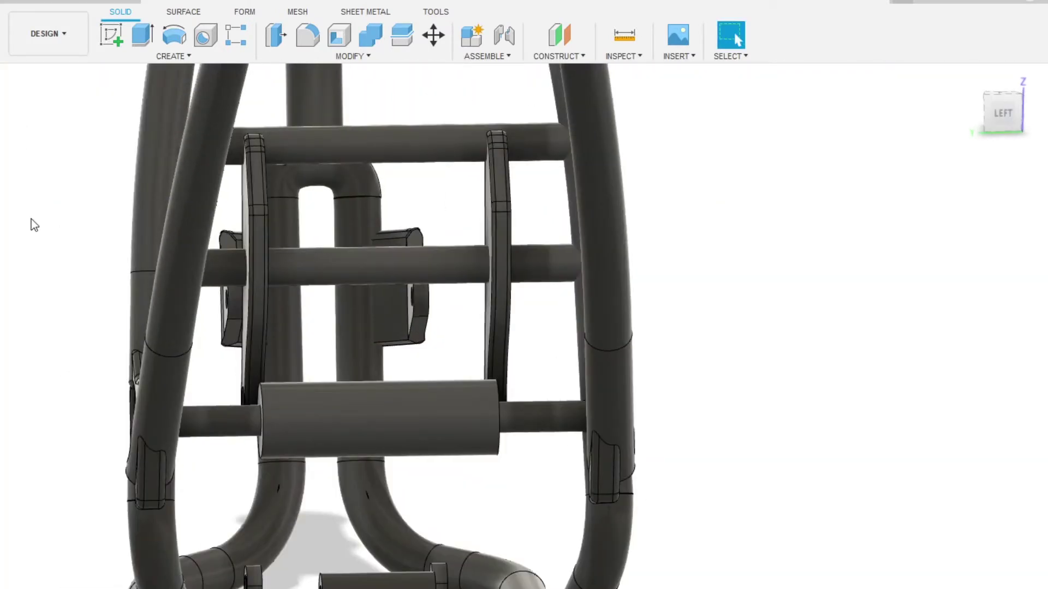
scroll(542, 336, down, 3)
scroll(501, 328, up, 3)
click(577, 480)
key(m)
mouse_move(577, 496)
shift+middle_down()
mouse_move(437, 519)
mouse_move(615, 373)
shift+middle_up()
scroll(515, 224, up, 3)
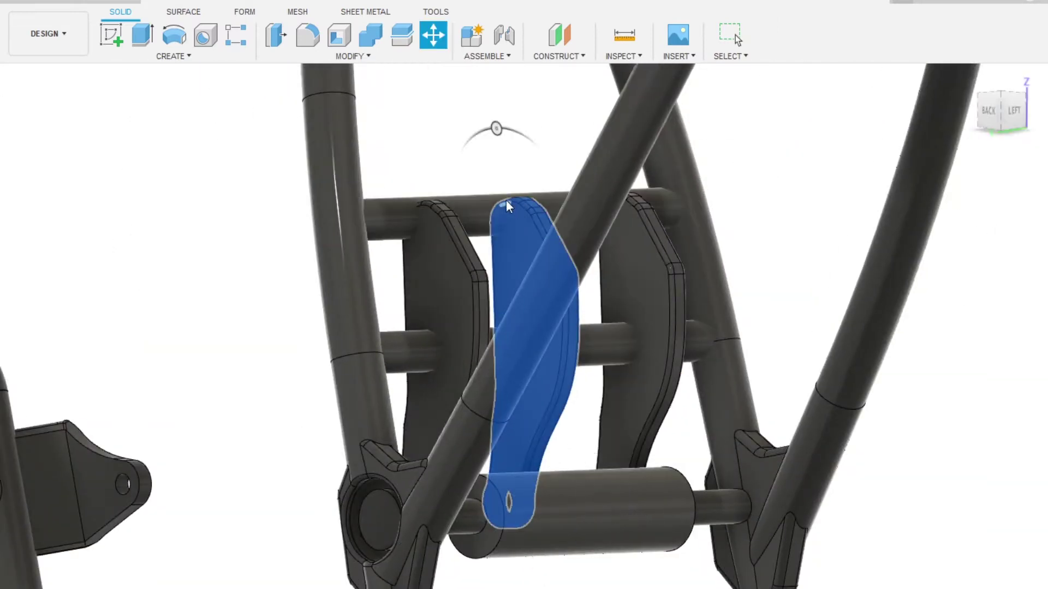
key(Escape)
- Swing the rocker bracket about its lower pivot, centred between the outer plates
click(508, 259)
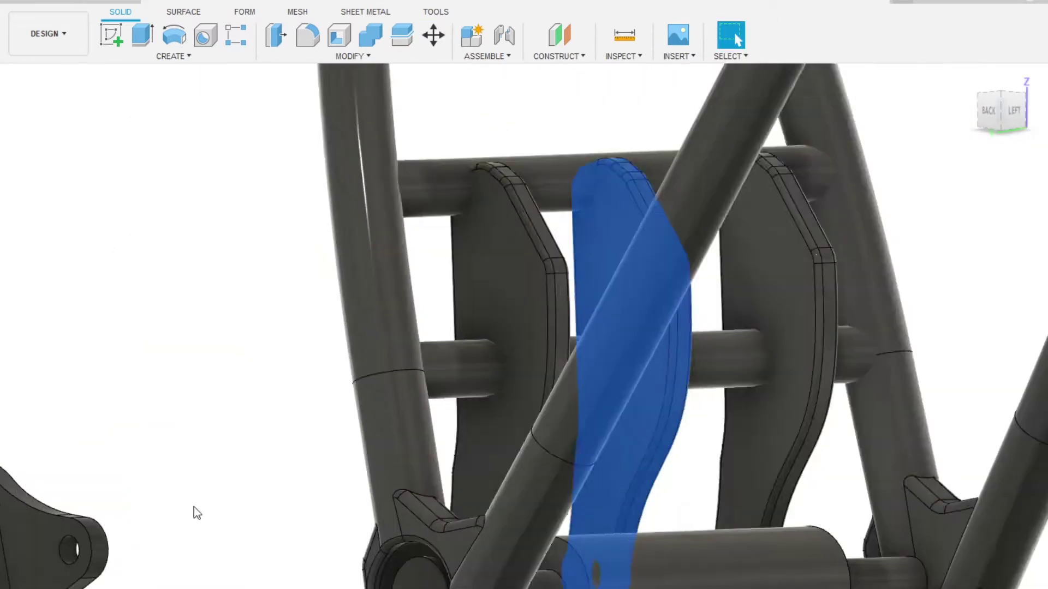
click(1002, 110)
scroll(700, 305, up, 5)
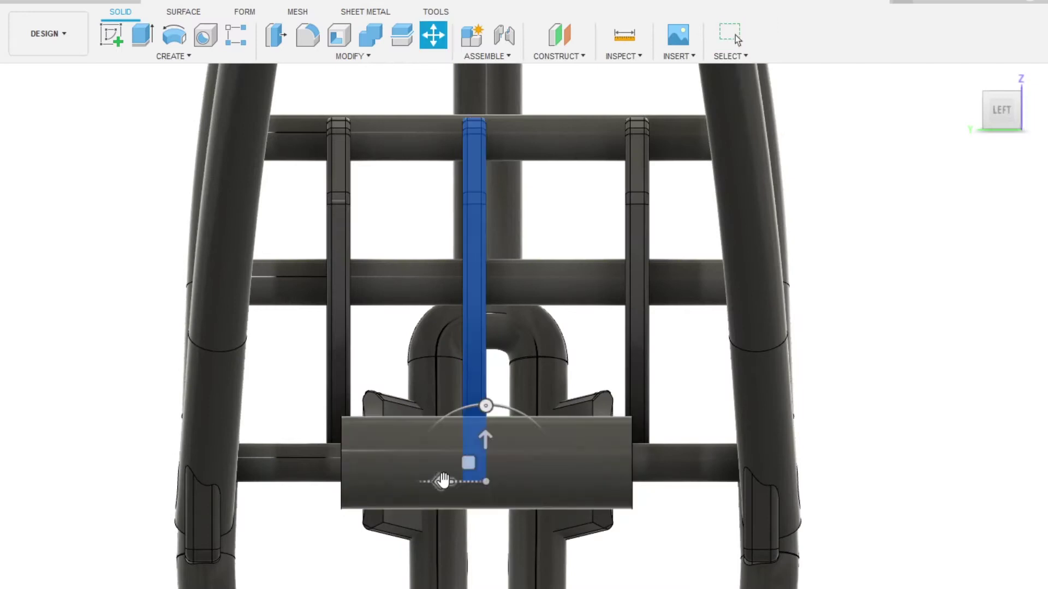
shift+middle_drag(443, 480, 439, 374)
scroll(814, 382, up, 3)
key(Escape)
shift+middle_drag(989, 234, 780, 363)
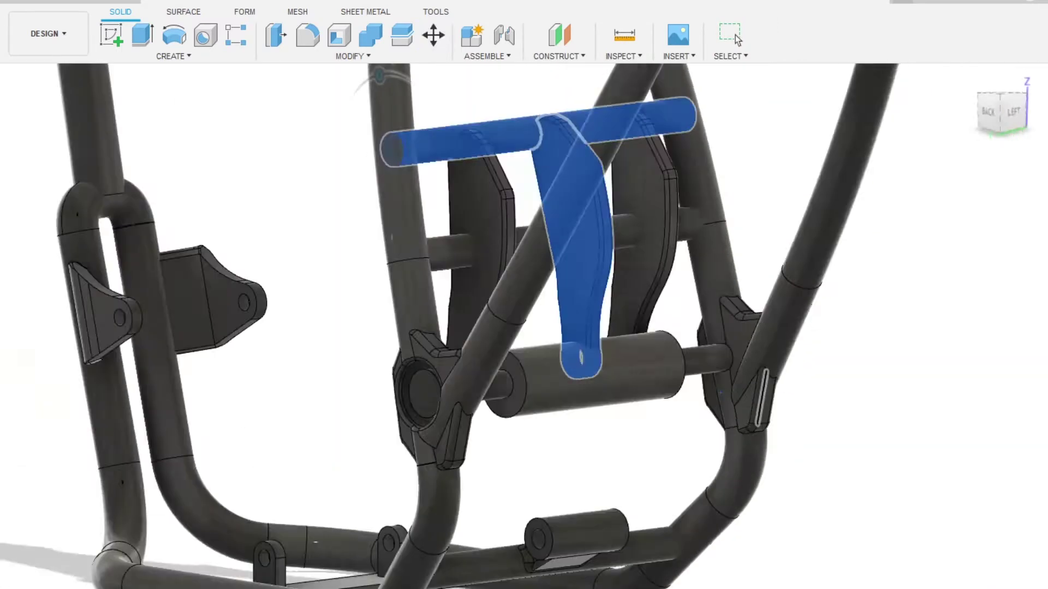
shift+middle_drag(530, 147, 561, 375)
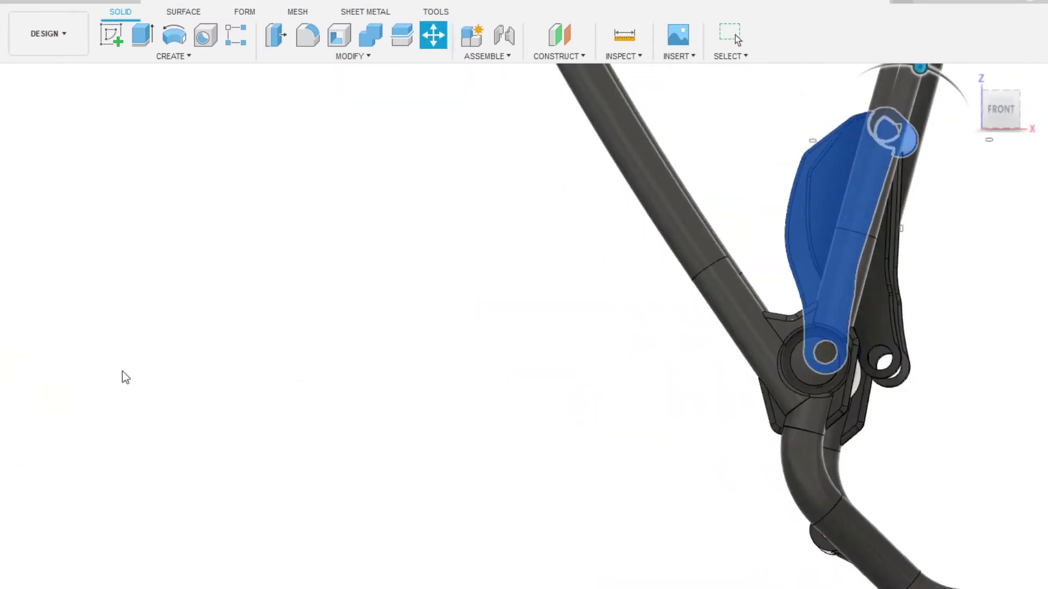
scroll(95, 460, up, 3)
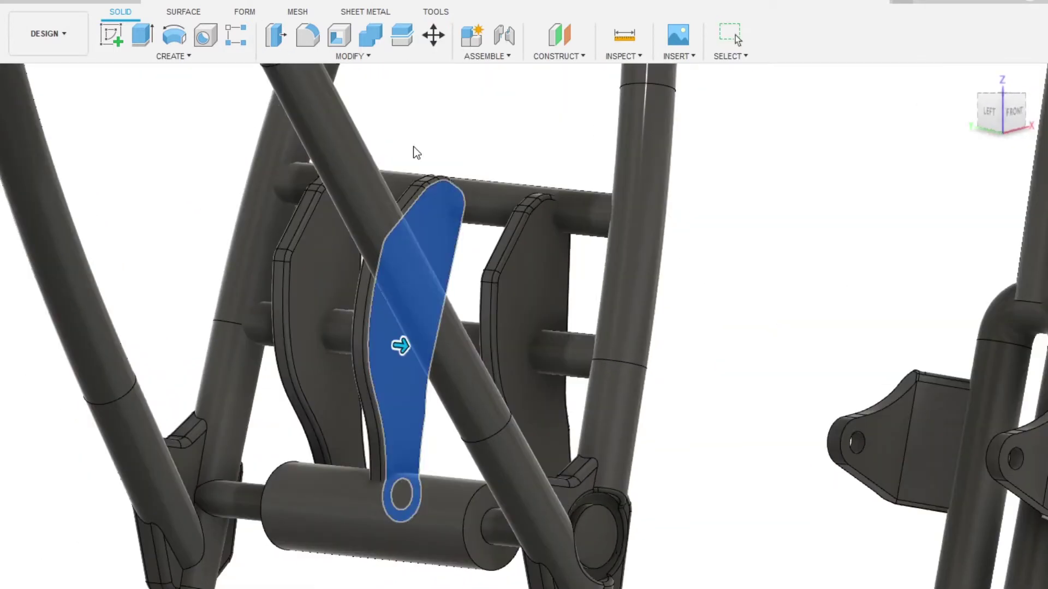
drag(403, 343, 433, 348)
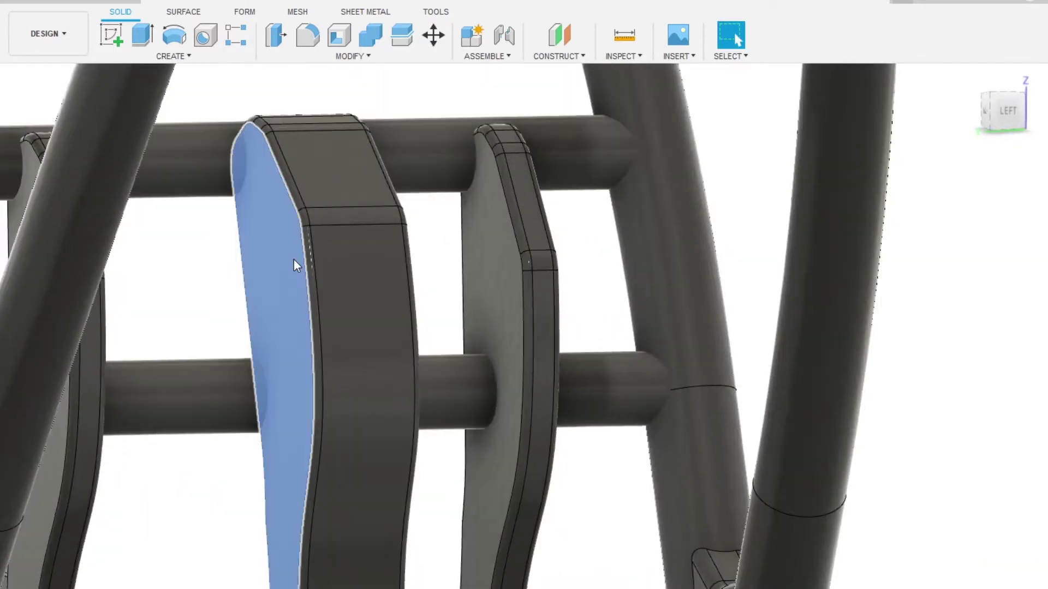
click(293, 260)
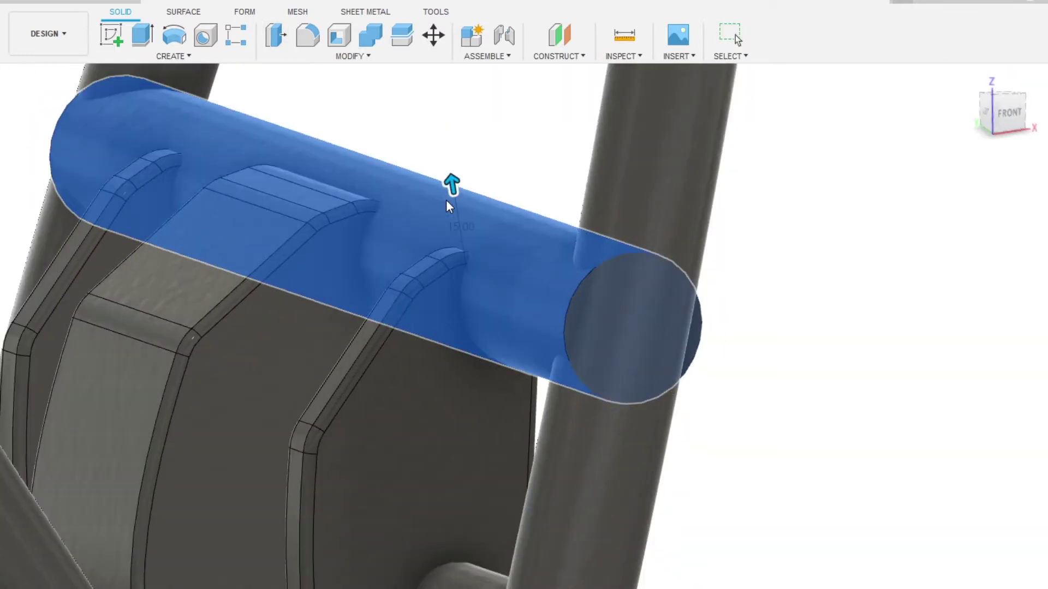
- Fillet the tube-to-bracket and bracket-to-cylinder intersection edges
scroll(526, 204, up, 3)
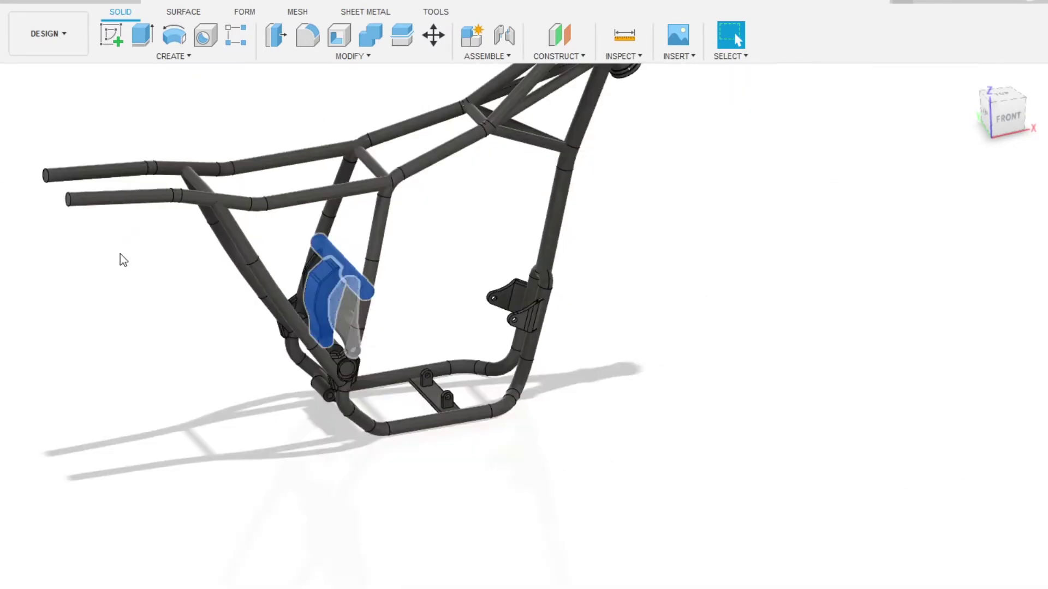
scroll(332, 365, up, 3)
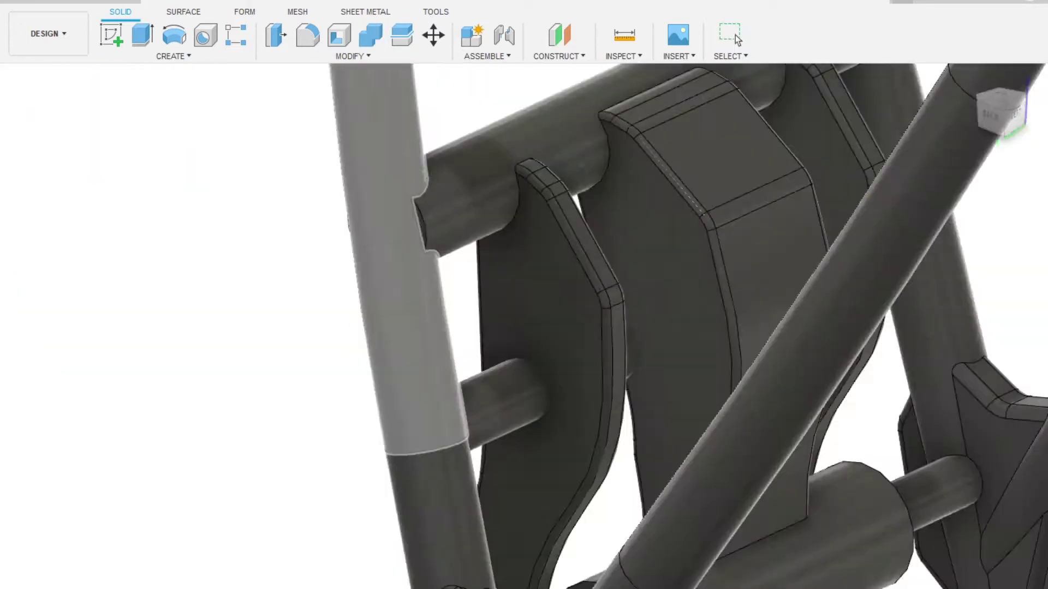
key(f)
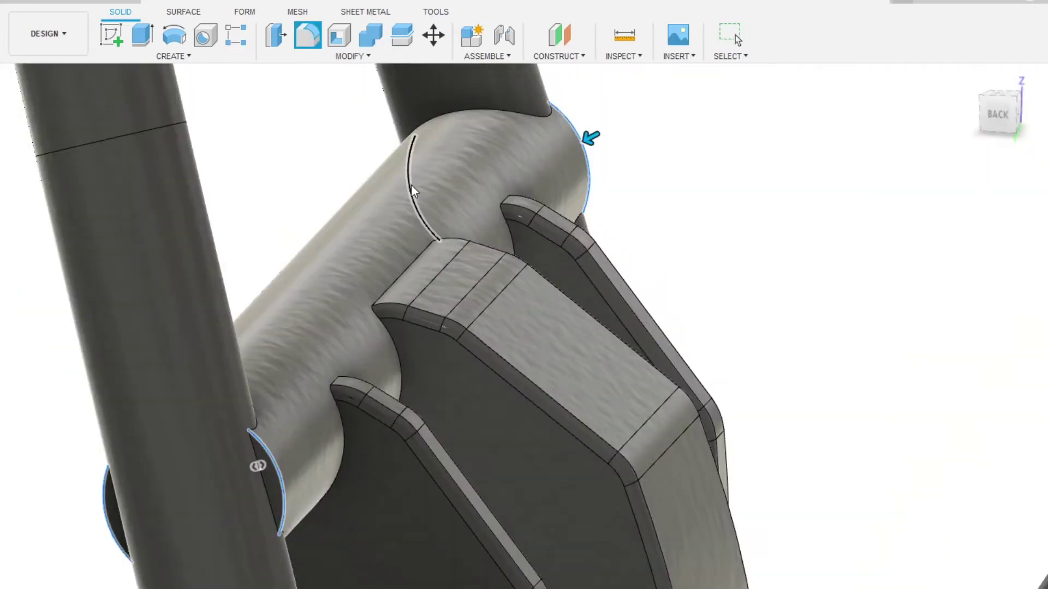
click(404, 184)
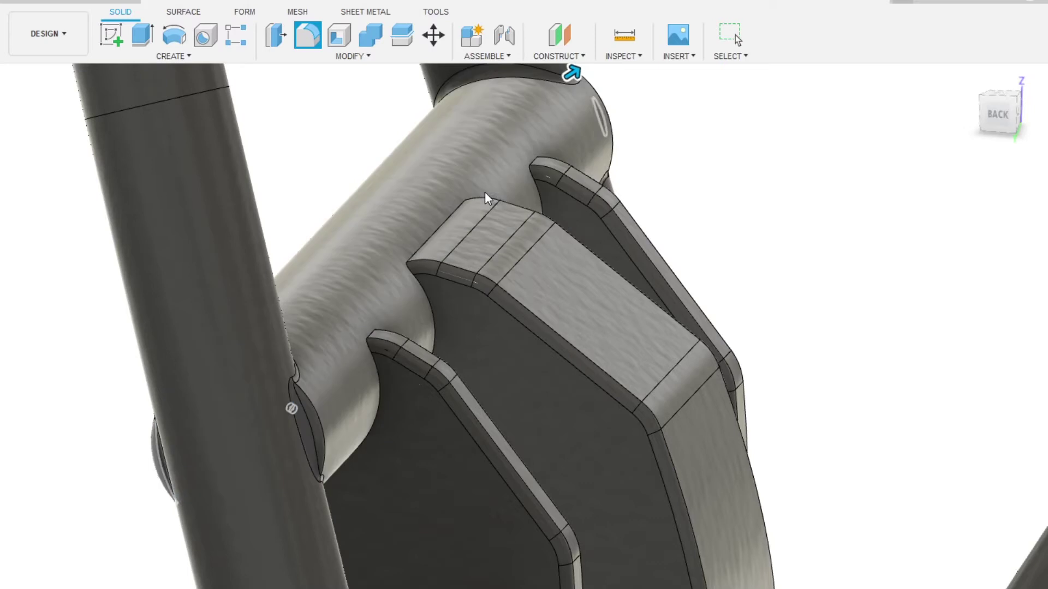
shift+middle_drag(675, 119, 460, 273)
click(426, 242)
shift+middle_drag(568, 147, 506, 400)
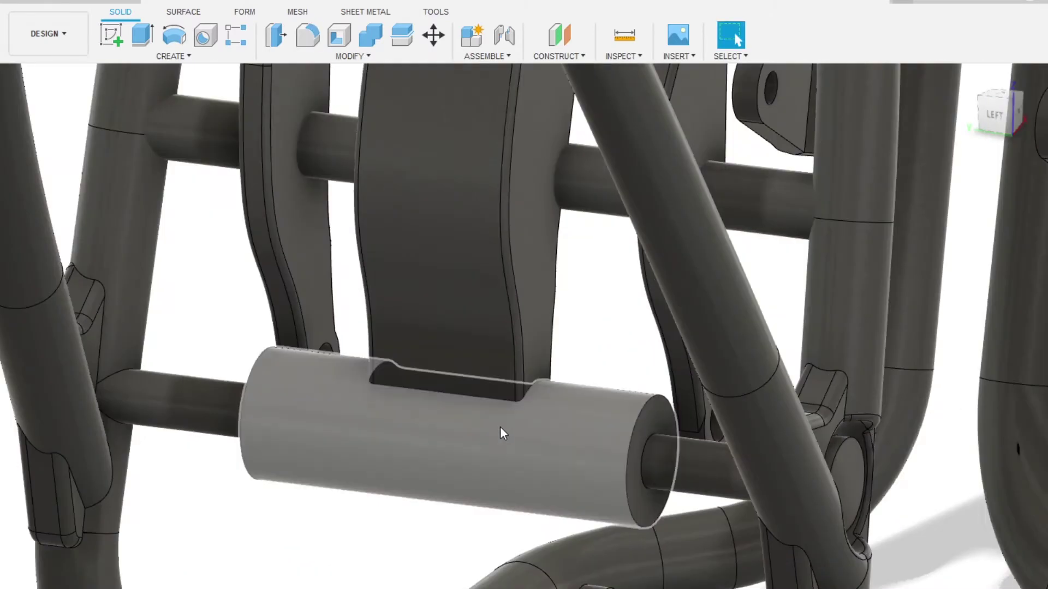
click(509, 401)
key(Return)
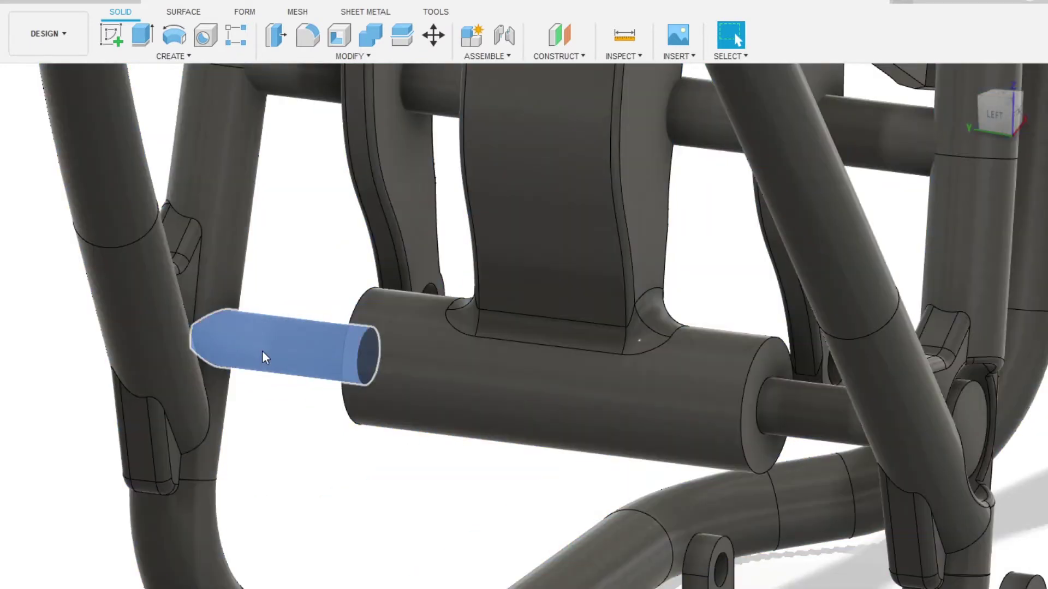
- Fillet the cylinder-end and crossbar ring joint edges
key(f)
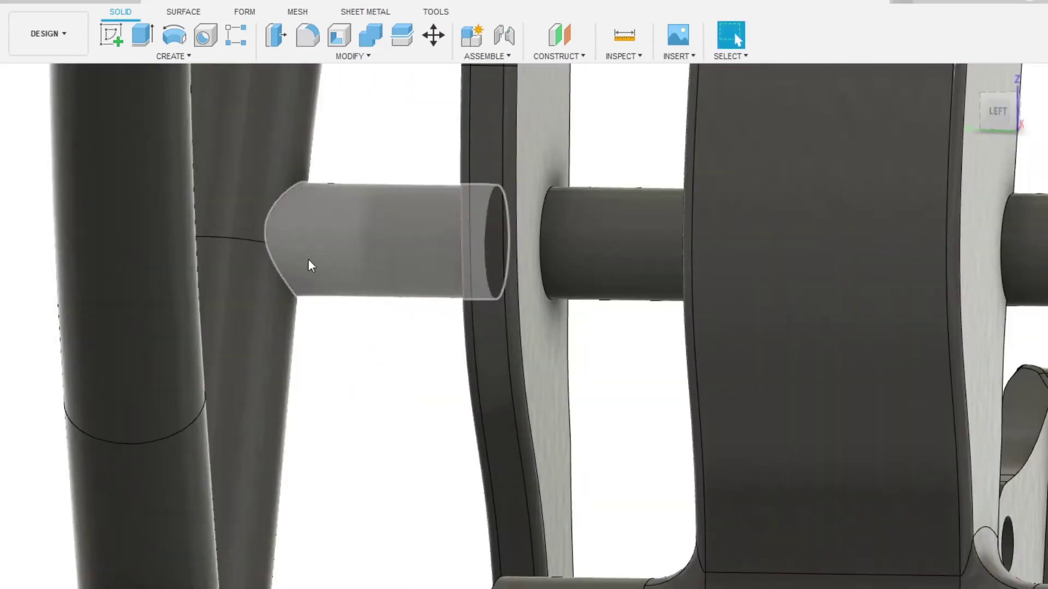
key(f)
click(307, 259)
click(444, 229)
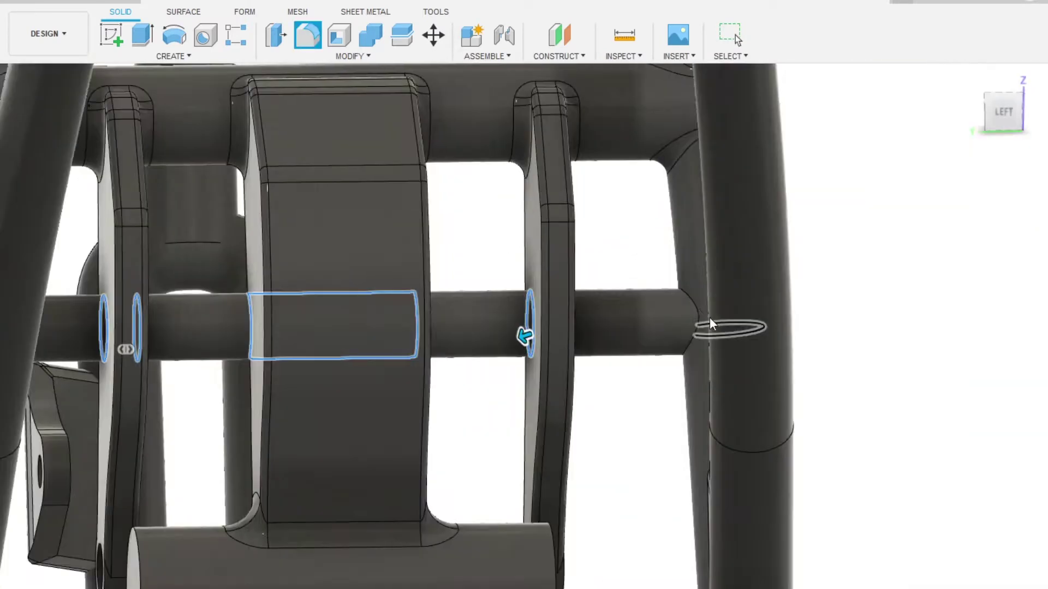
shift+middle_drag(709, 316, 572, 297)
key(Return)
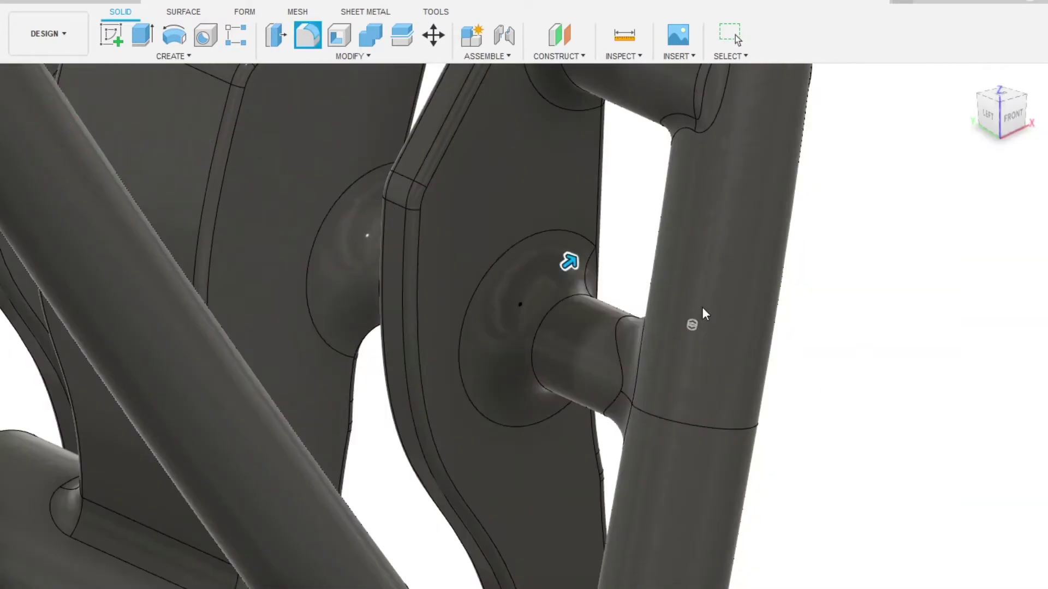
- Fillet the gusset's edge loop at the bottom bracket
shift+middle_drag(496, 262, 658, 303)
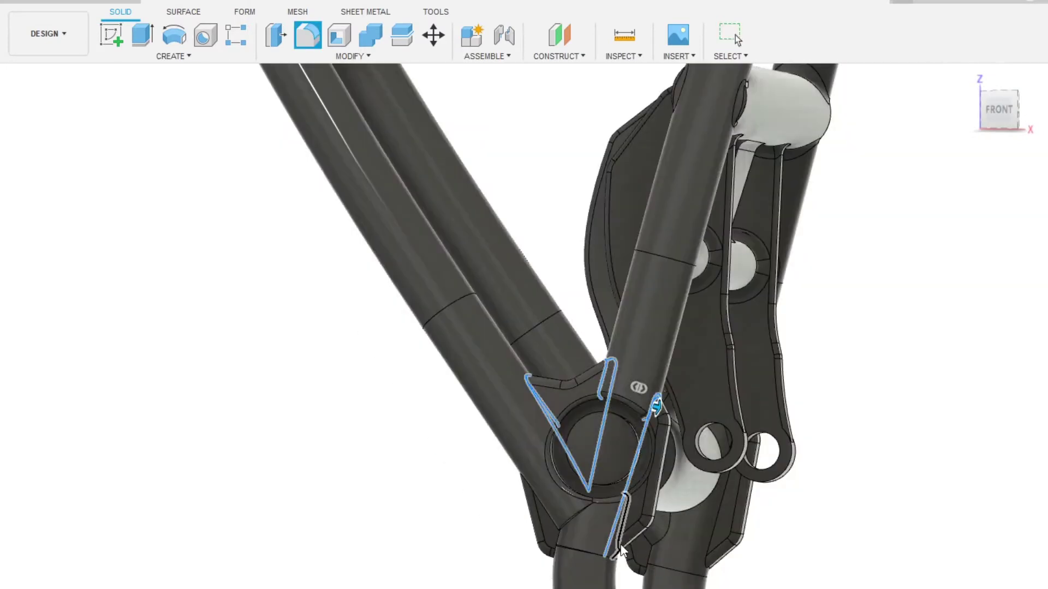
shift+middle_drag(619, 377, 663, 356)
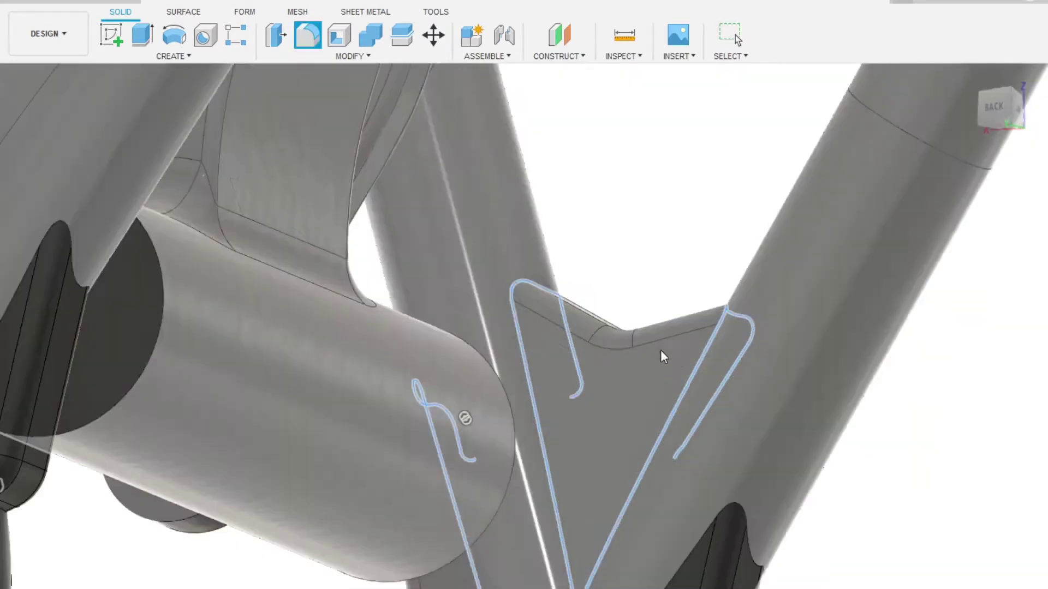
scroll(663, 356, down, 2)
scroll(533, 290, down, 3)
click(533, 289)
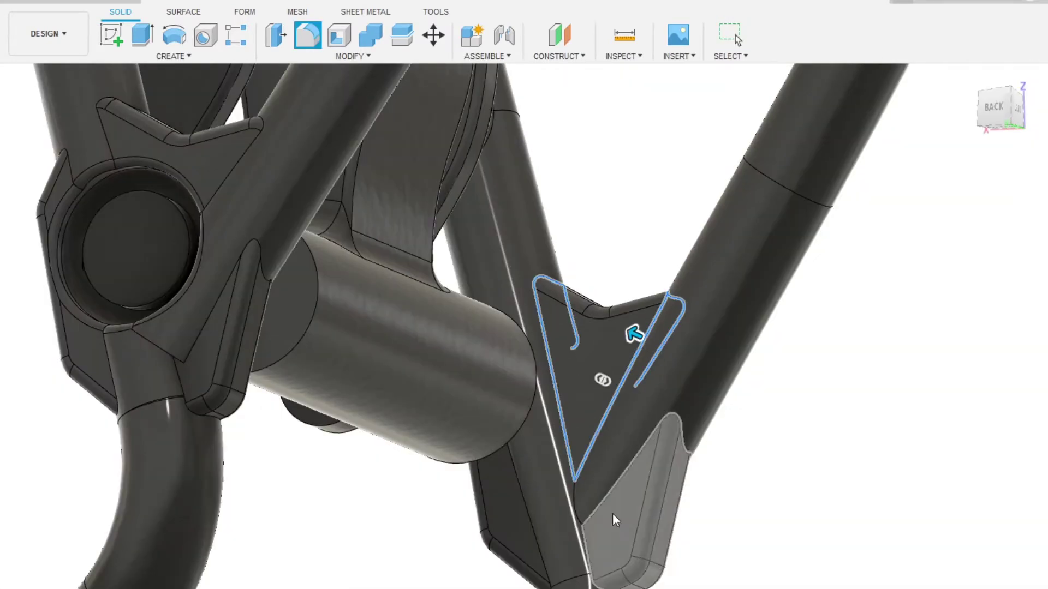
scroll(549, 451, up, 4)
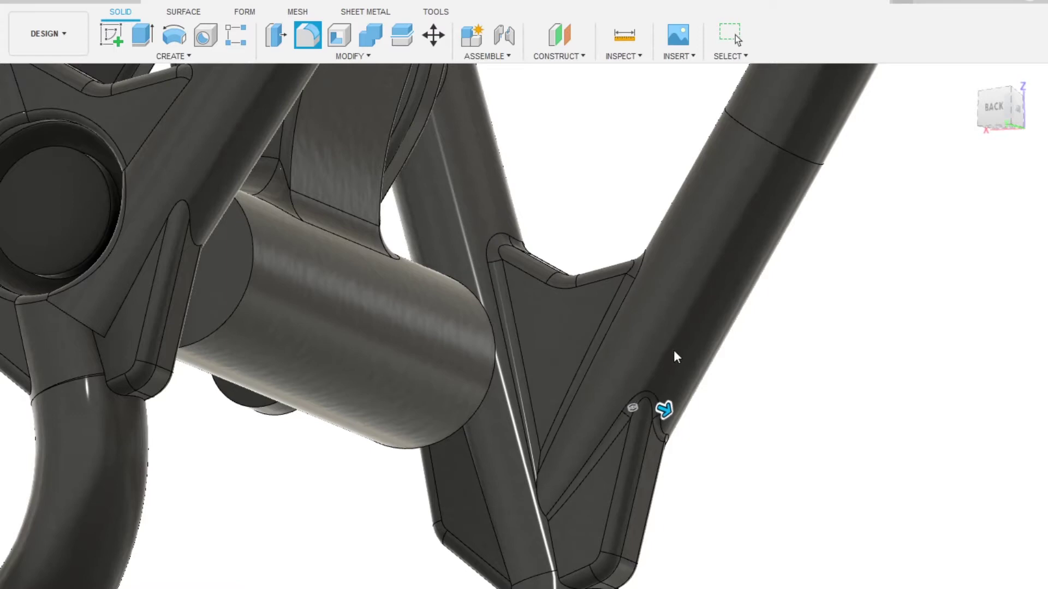
shift+middle_drag(675, 357, 542, 390)
scroll(805, 299, up, 2)
scroll(592, 281, up, 2)
key(Return)
- Cancel a further gusset fillet and return to a wide side view of the frame
mouse_move(541, 490)
shift+middle_down()
mouse_move(421, 361)
mouse_move(514, 431)
mouse_move(393, 407)
shift+middle_up()
scroll(393, 407, up, 3)
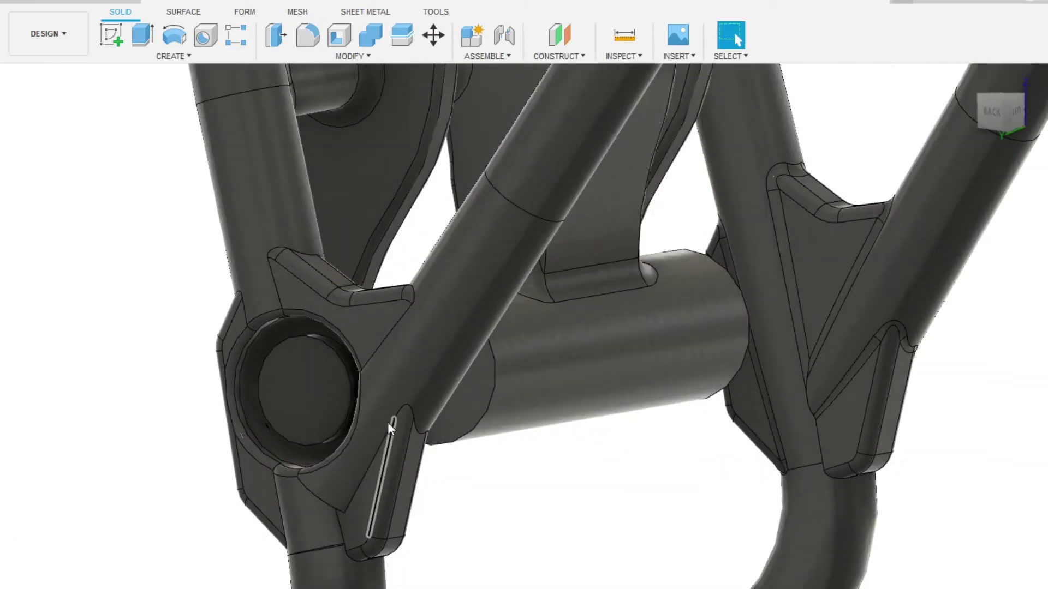
key(f)
key(Escape)
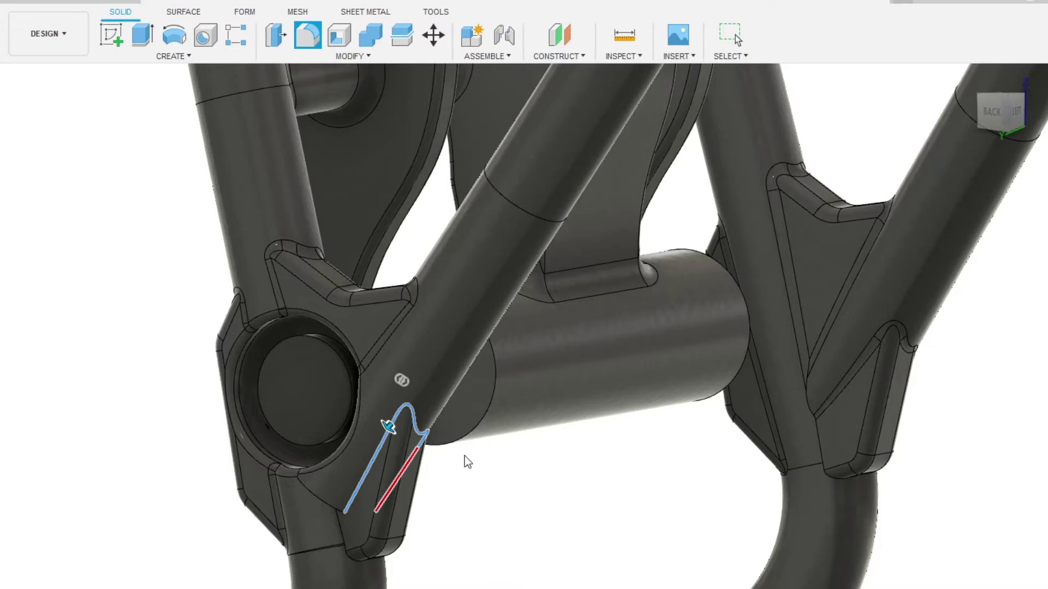
key(Return)
shift+middle_drag(464, 456, 439, 473)
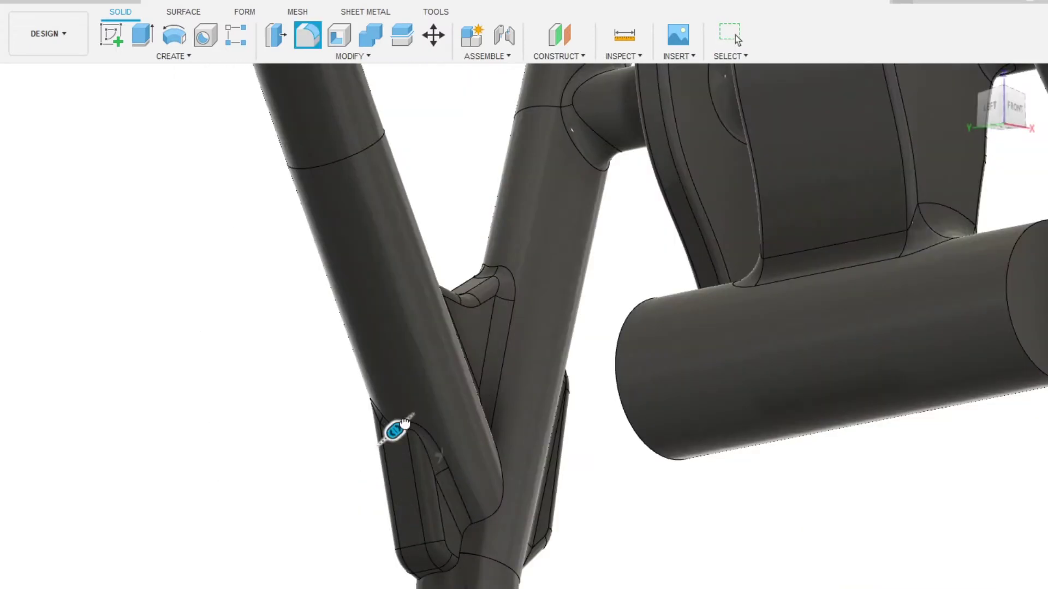
scroll(404, 425, down, 5)
mouse_move(497, 381)
shift+middle_down()
mouse_move(627, 436)
mouse_move(38, 178)
shift+middle_up()
scroll(627, 436, down, 5)
scroll(39, 178, up, 5)
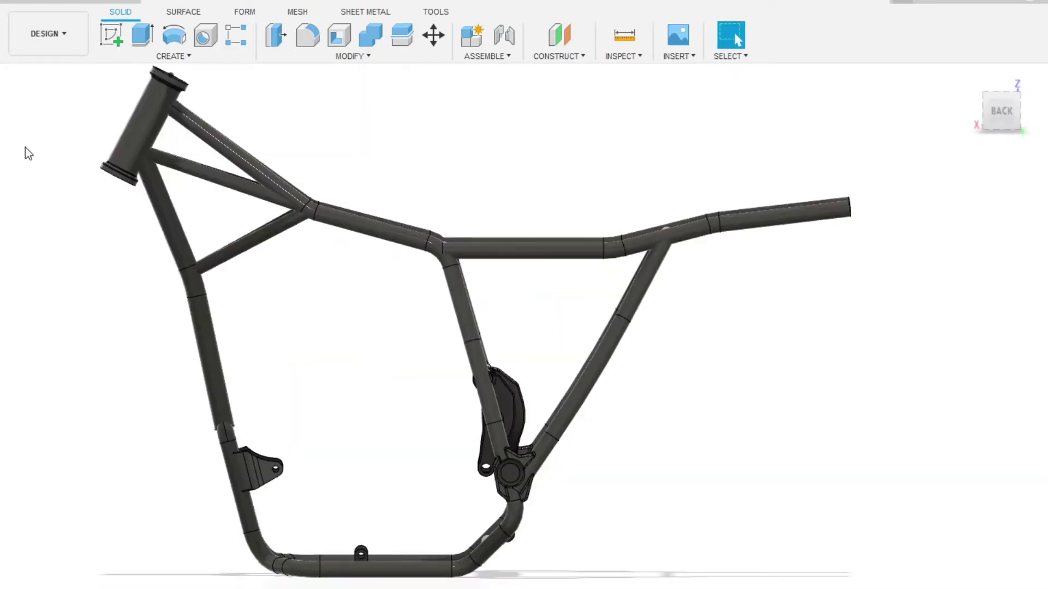
- Sketch a rectangle from the mount hole centre to its circle edge and extrude it
shift+middle_drag(54, 294, 655, 403)
scroll(452, 303, up, 10)
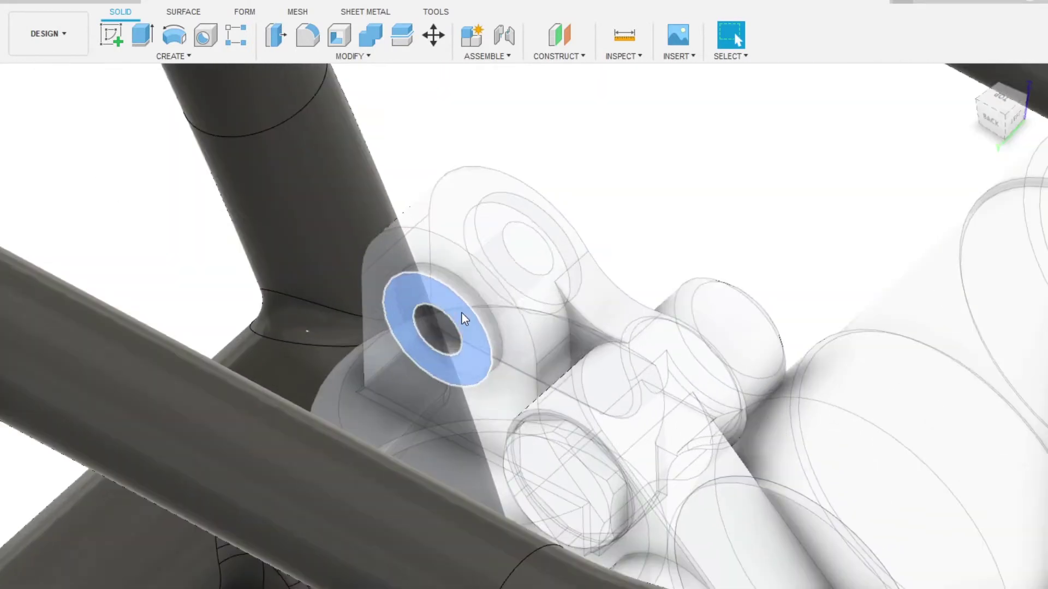
click(426, 382)
key(r)
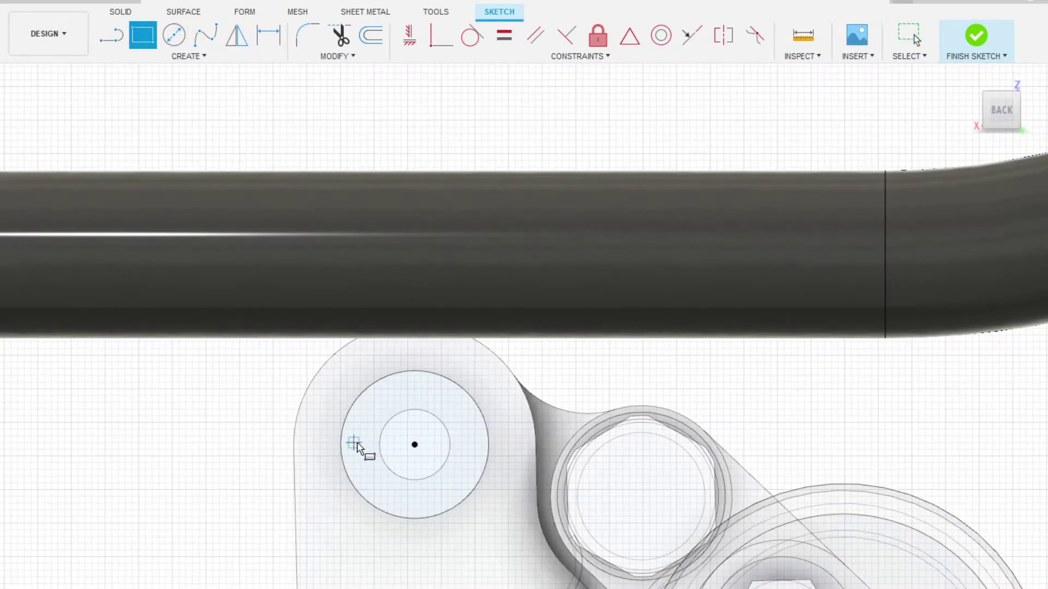
scroll(364, 451, up, 5)
scroll(473, 393, down, 2)
click(473, 393)
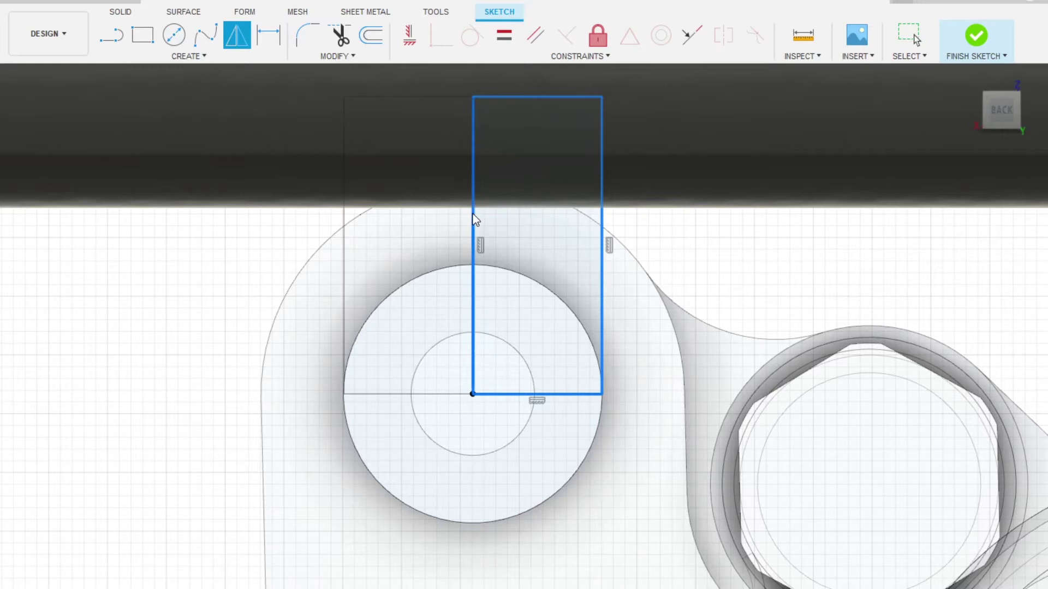
scroll(487, 319, down, 3)
scroll(487, 319, down, 5)
scroll(536, 322, up, 5)
drag(384, 233, 355, 235)
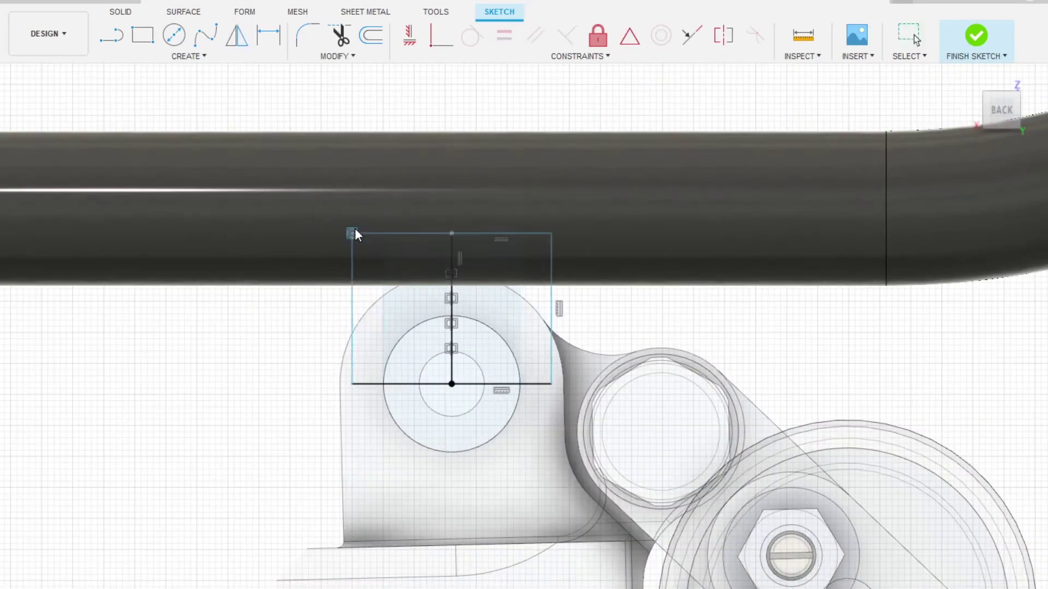
click(521, 384)
key(e)
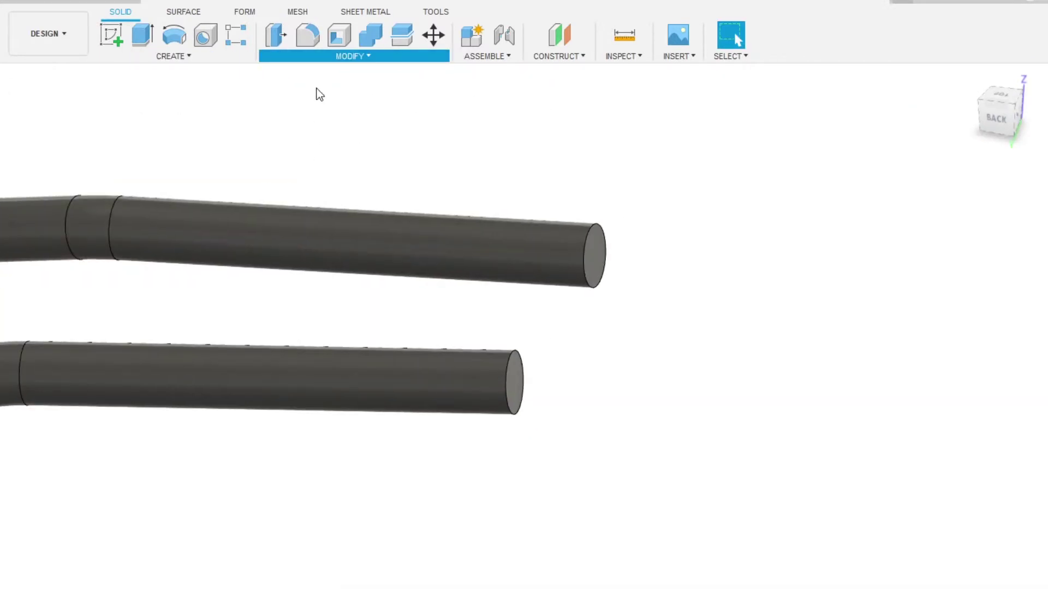
- Draw a spline between the two rear tube ends and reshape its midpoint in Top view
click(597, 260)
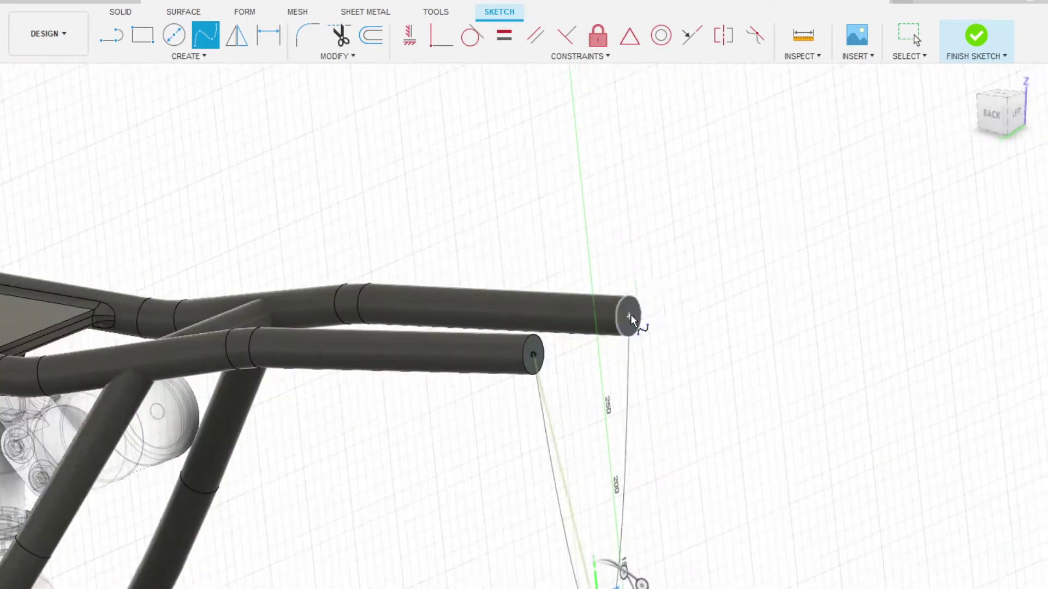
click(631, 320)
key(Escape)
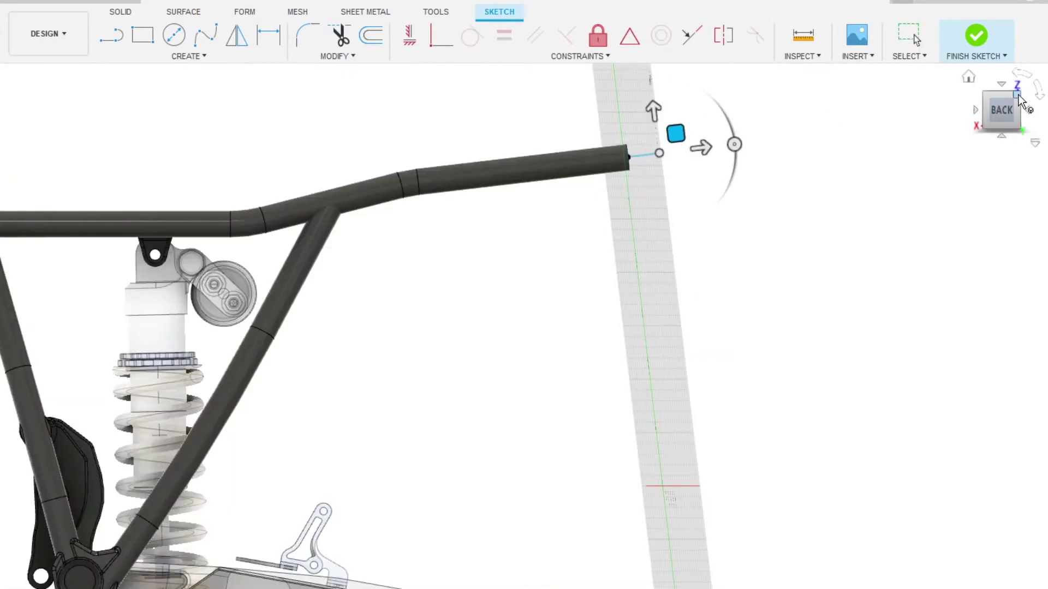
click(1018, 96)
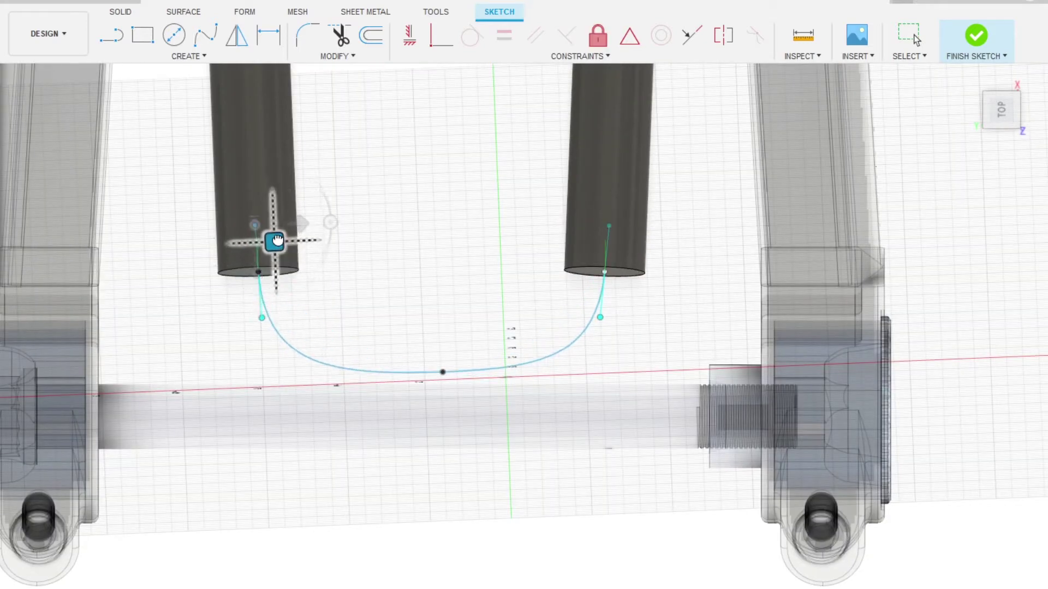
scroll(497, 364, down, 10)
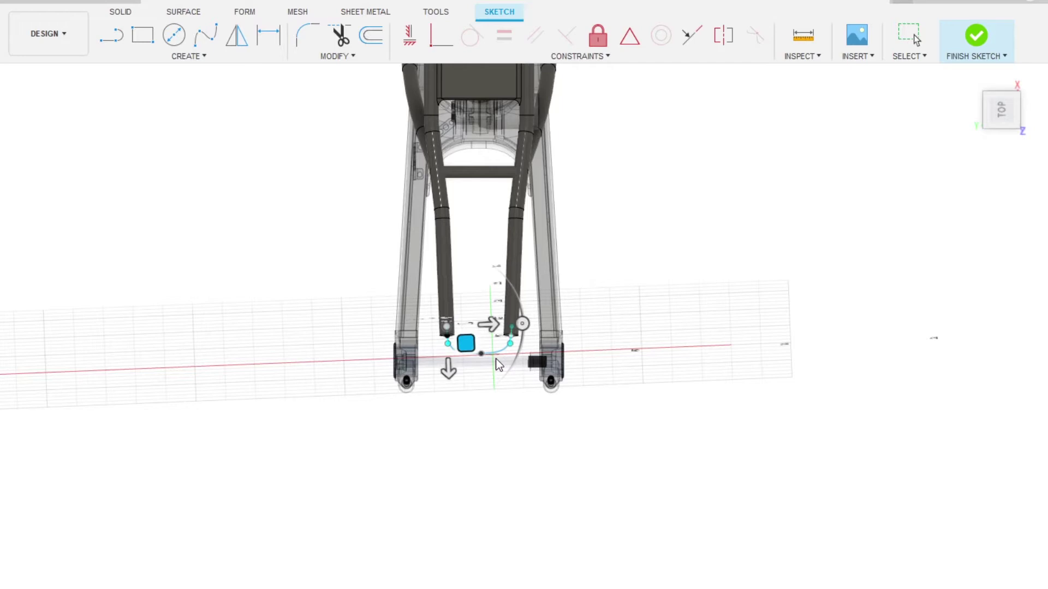
scroll(497, 365, up, 5)
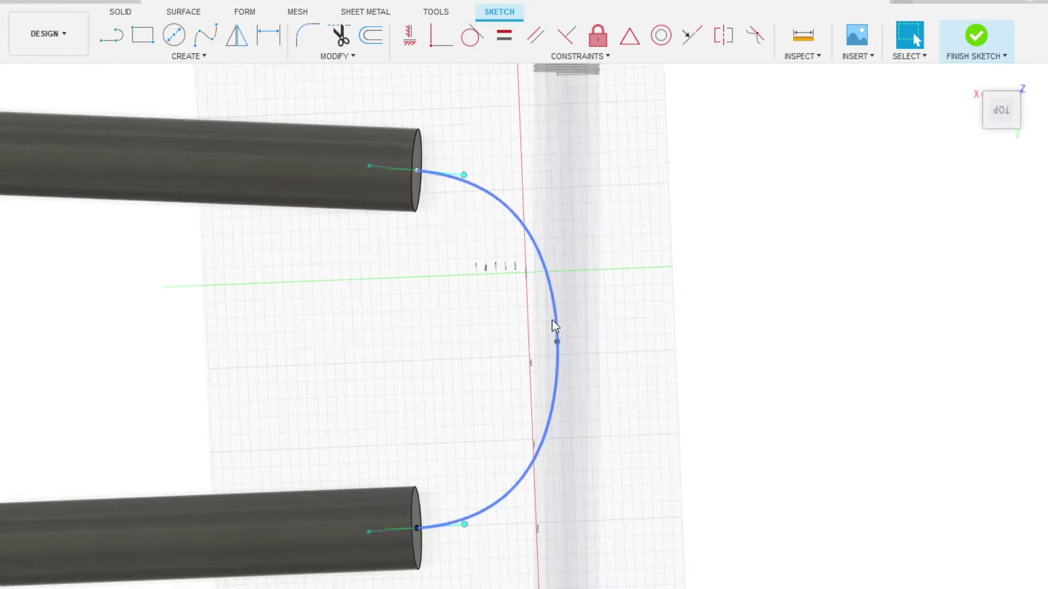
click(552, 321)
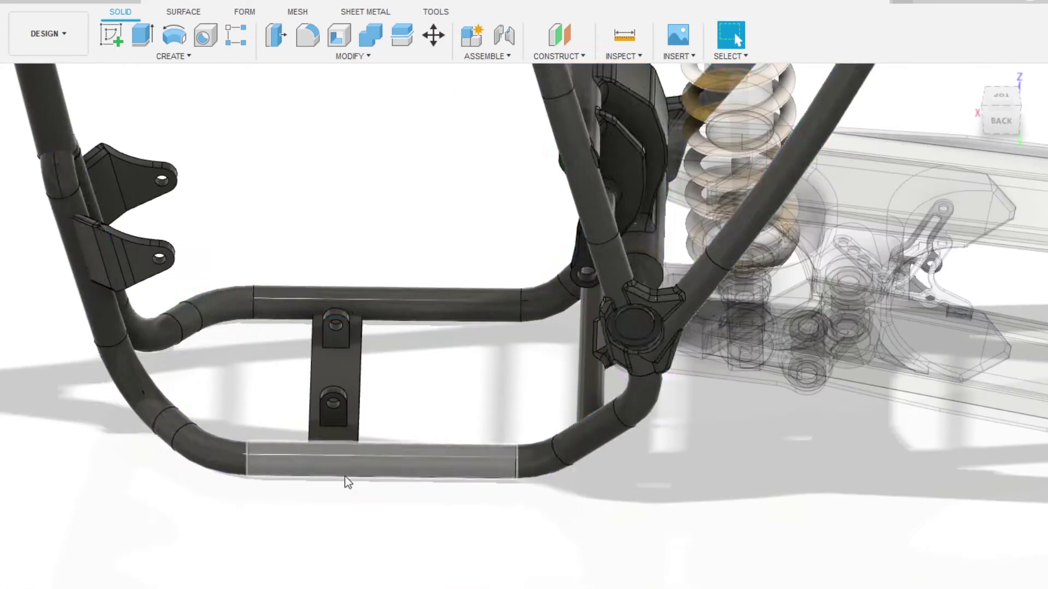
click(345, 477)
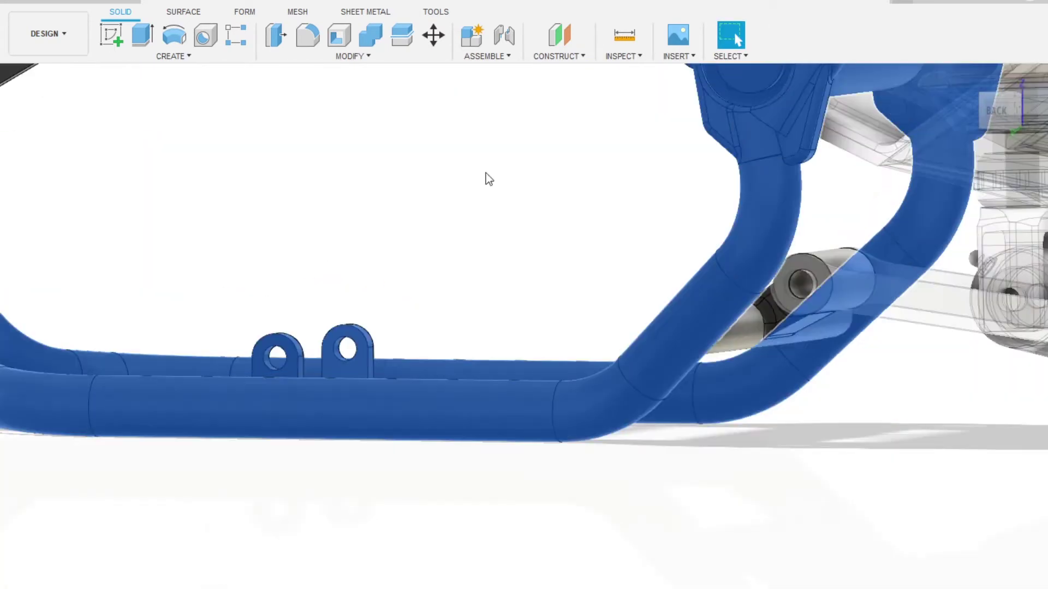
- Fillet the tab edge, short joint edge, vertical seam and lower curved tube edge
key(Escape)
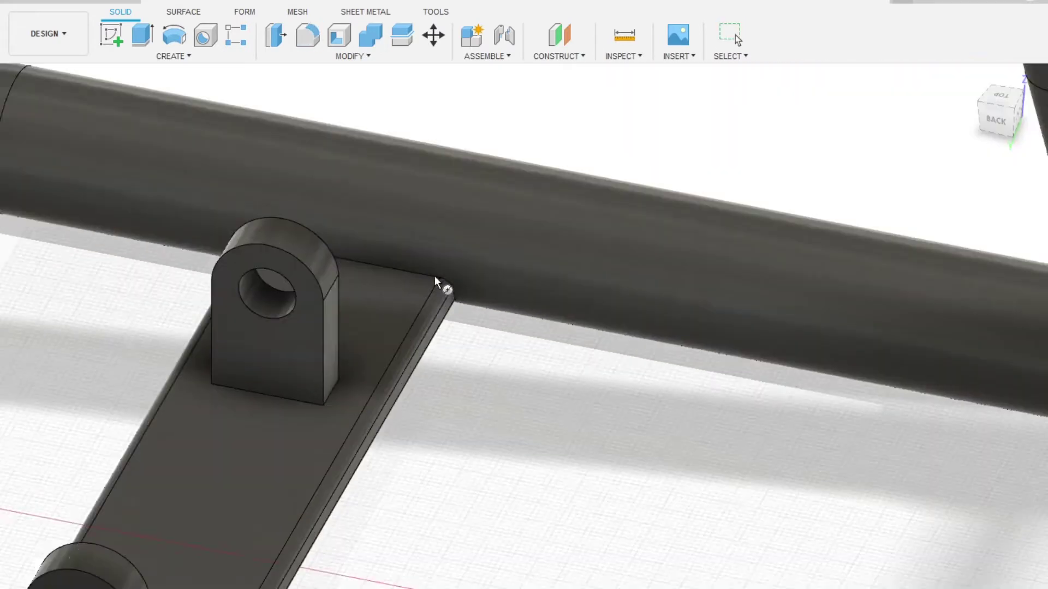
click(335, 390)
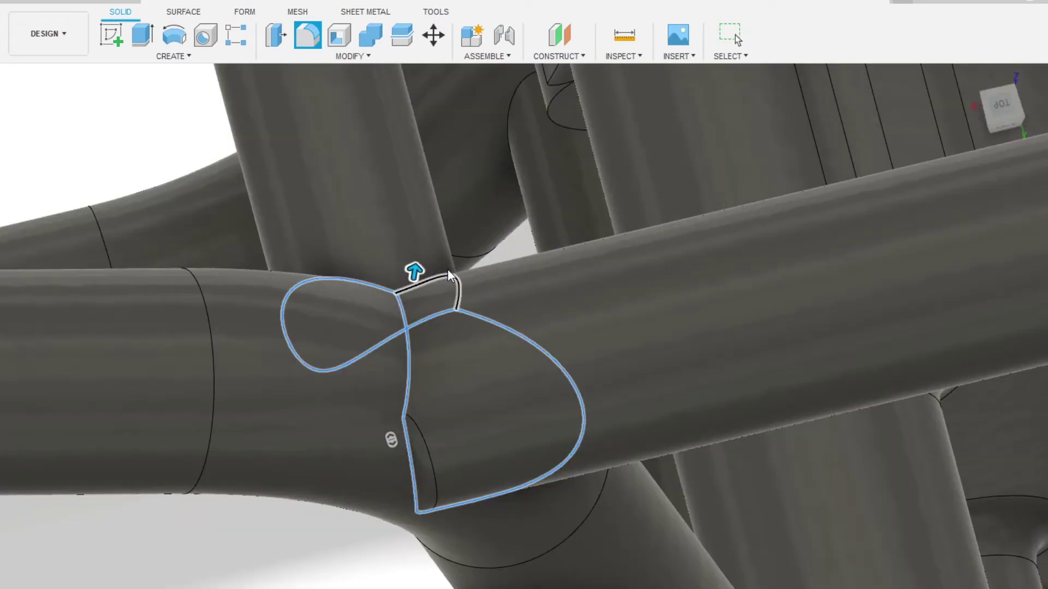
click(447, 273)
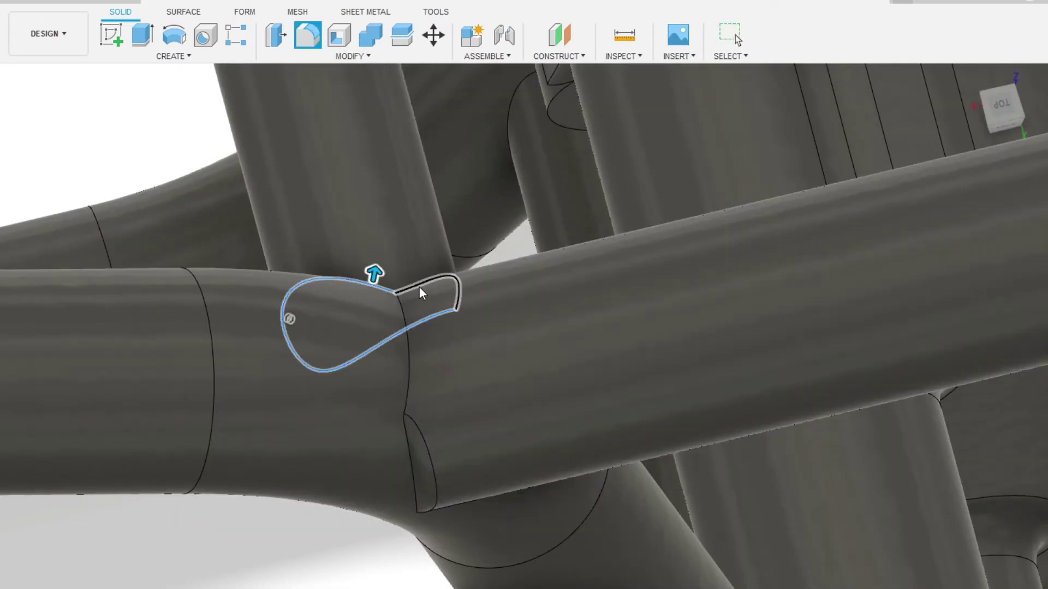
click(408, 365)
click(454, 503)
scroll(427, 340, down, 5)
scroll(603, 238, down, 5)
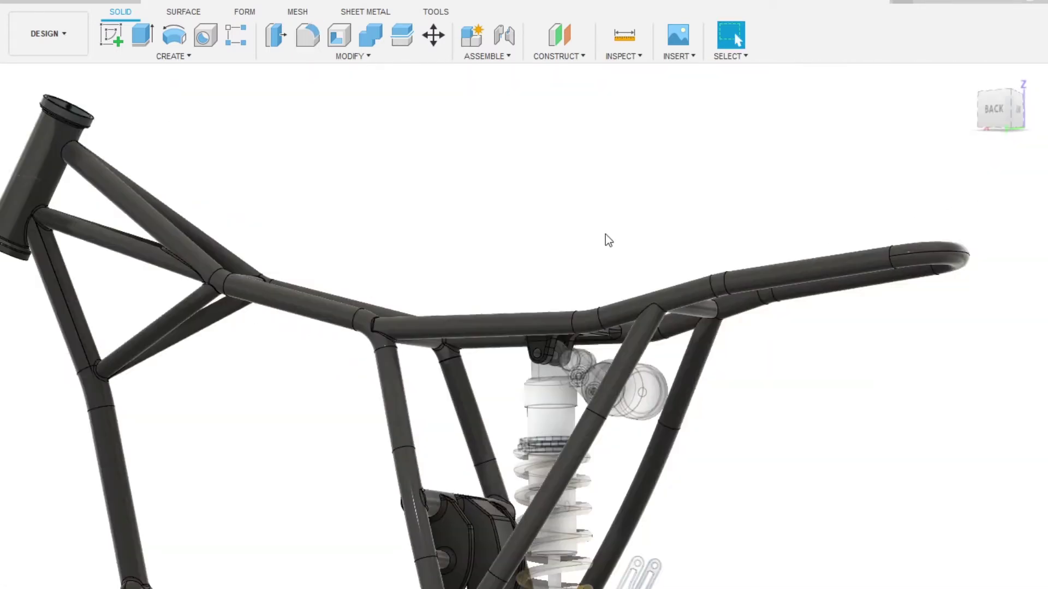
- Finish filleting the cross-brace joints while orbiting around the frame
scroll(735, 196, up, 10)
scroll(497, 441, down, 2)
scroll(496, 435, down, 5)
shift+middle_drag(496, 434, 423, 381)
scroll(416, 437, up, 5)
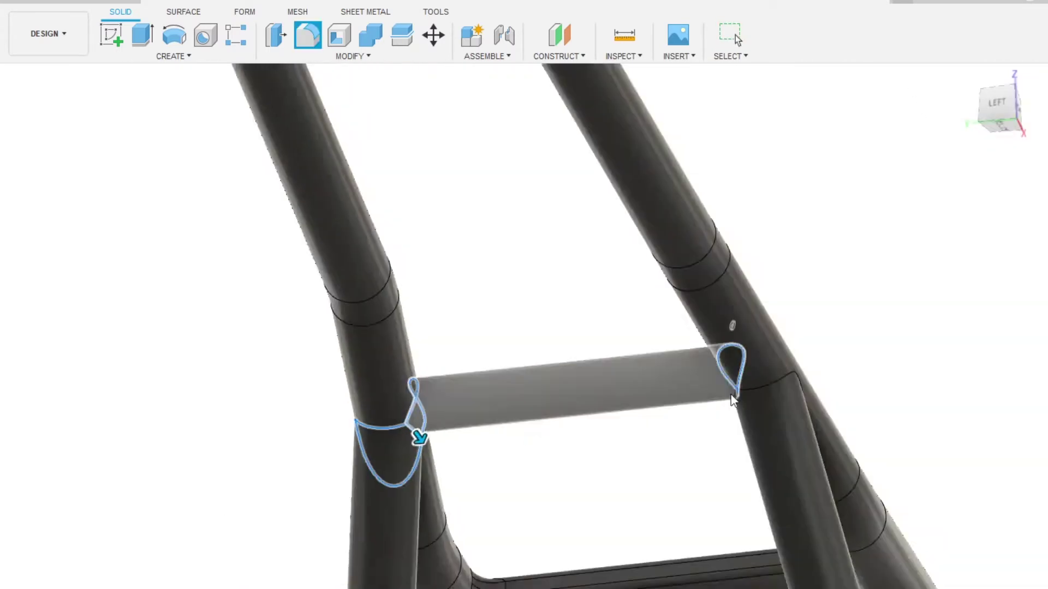
scroll(479, 393, up, 5)
key(Escape)
scroll(493, 415, down, 5)
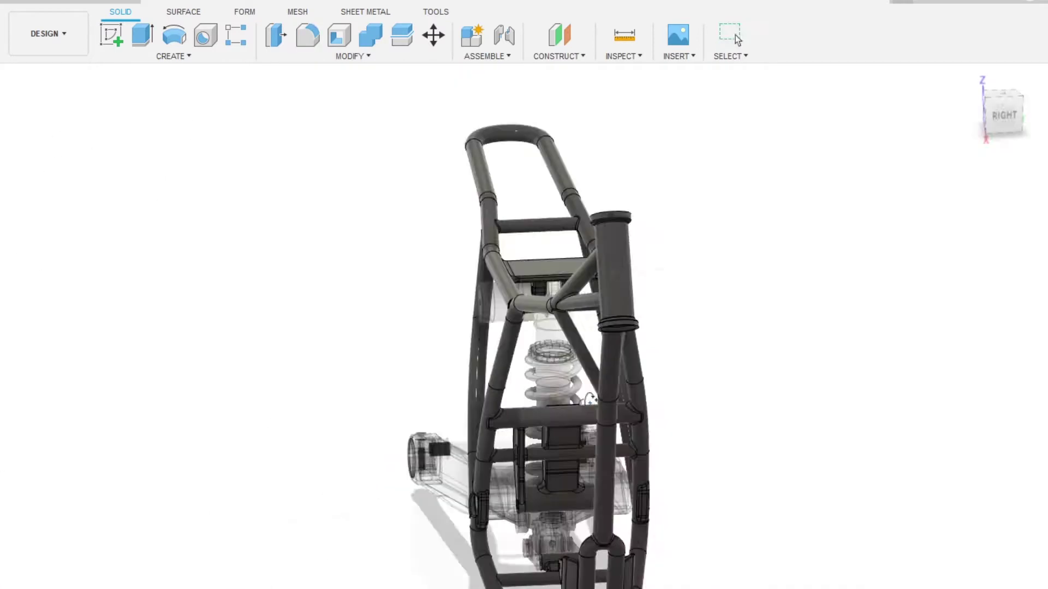
shift+middle_drag(493, 415, 323, 386)
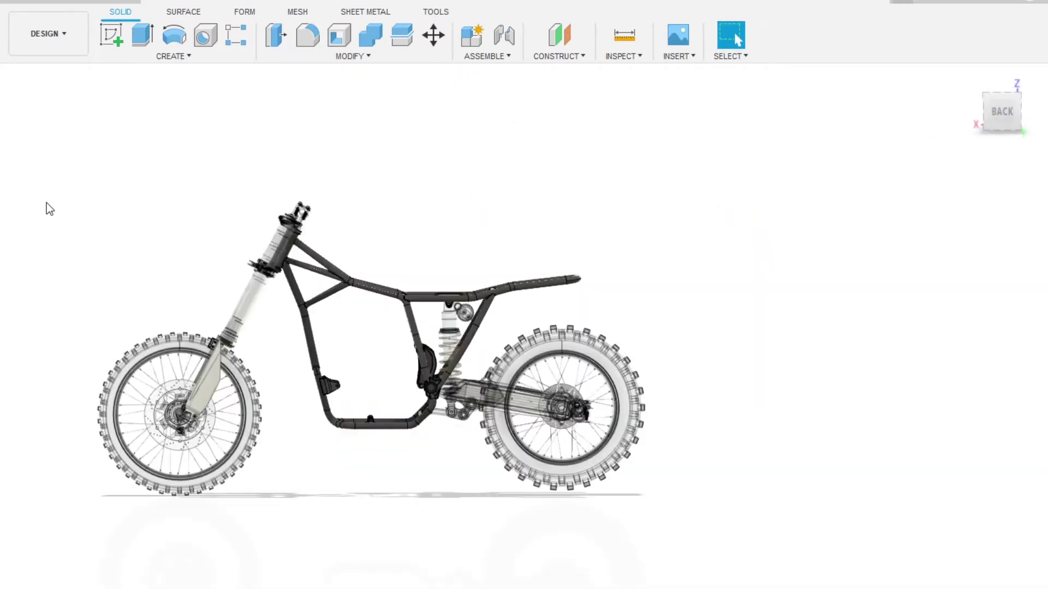
- Pick the rear hub spacer with Move, then cancel without moving it
shift+middle_drag(317, 134, 484, 307)
scroll(483, 307, up, 5)
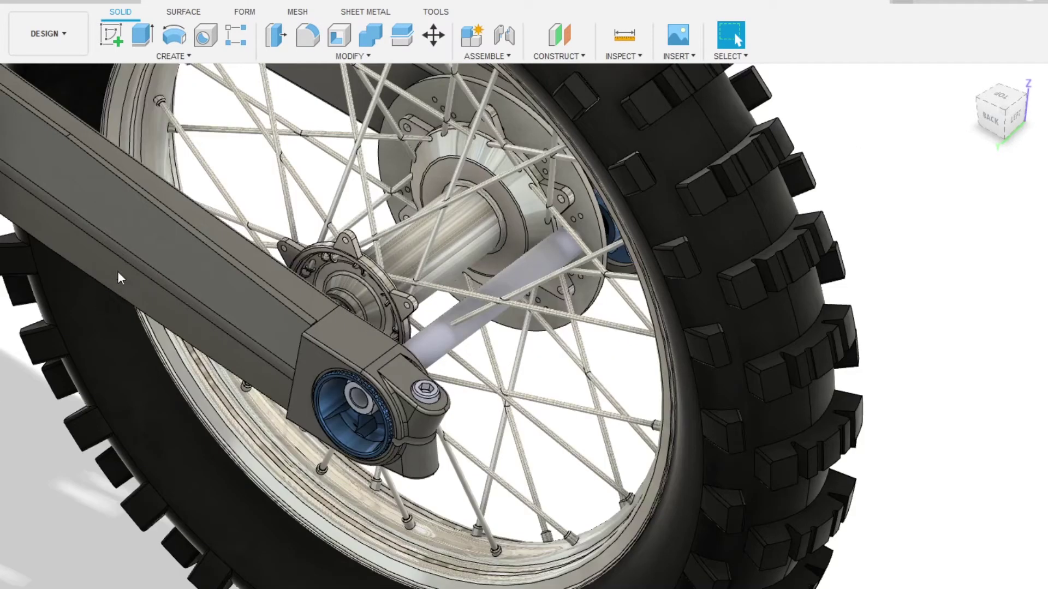
key(m)
click(410, 252)
mouse_move(450, 313)
shift+middle_down()
mouse_move(500, 343)
mouse_move(444, 271)
mouse_move(421, 269)
mouse_move(417, 293)
mouse_move(394, 225)
mouse_move(943, 293)
mouse_move(424, 146)
mouse_move(933, 285)
shift+middle_up()
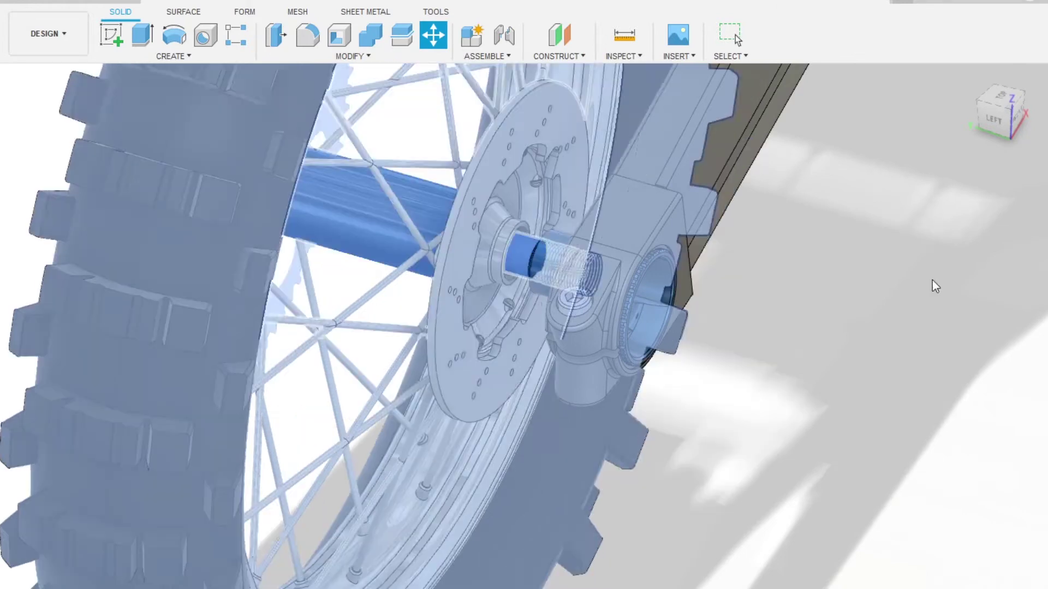
key(Escape)
- Return to the bike's side view, select the whole model, then clear the selection
scroll(384, 303, up, 5)
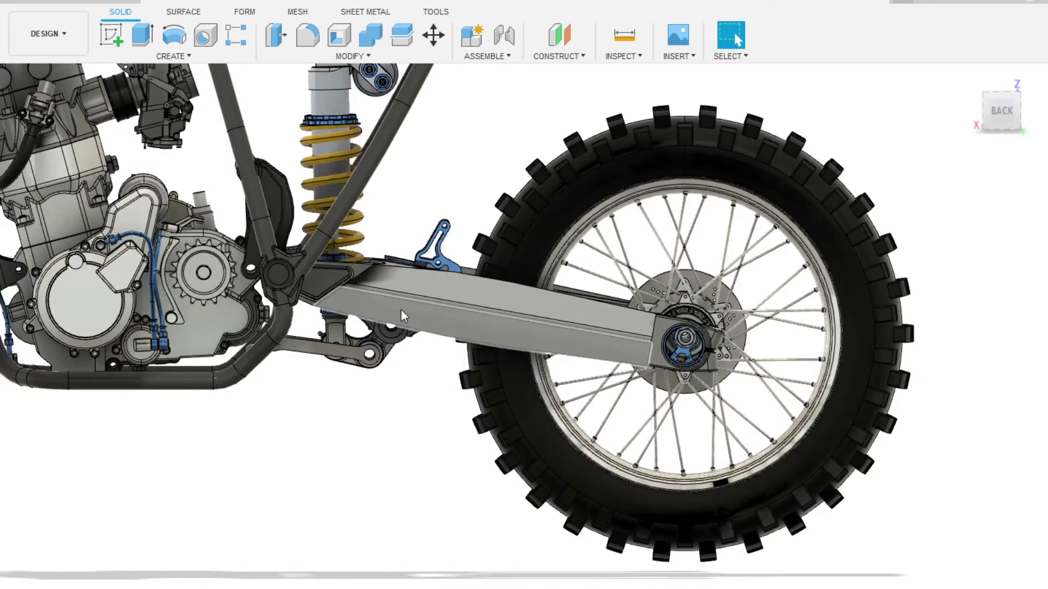
scroll(721, 358, up, 3)
scroll(654, 363, down, 5)
scroll(516, 261, up, 5)
scroll(516, 262, down, 5)
mouse_move(517, 262)
shift+middle_down()
mouse_move(732, 440)
mouse_move(741, 296)
mouse_move(695, 222)
mouse_move(382, 186)
shift+middle_up()
scroll(741, 296, up, 3)
scroll(382, 185, up, 2)
drag(439, 259, 145, 110)
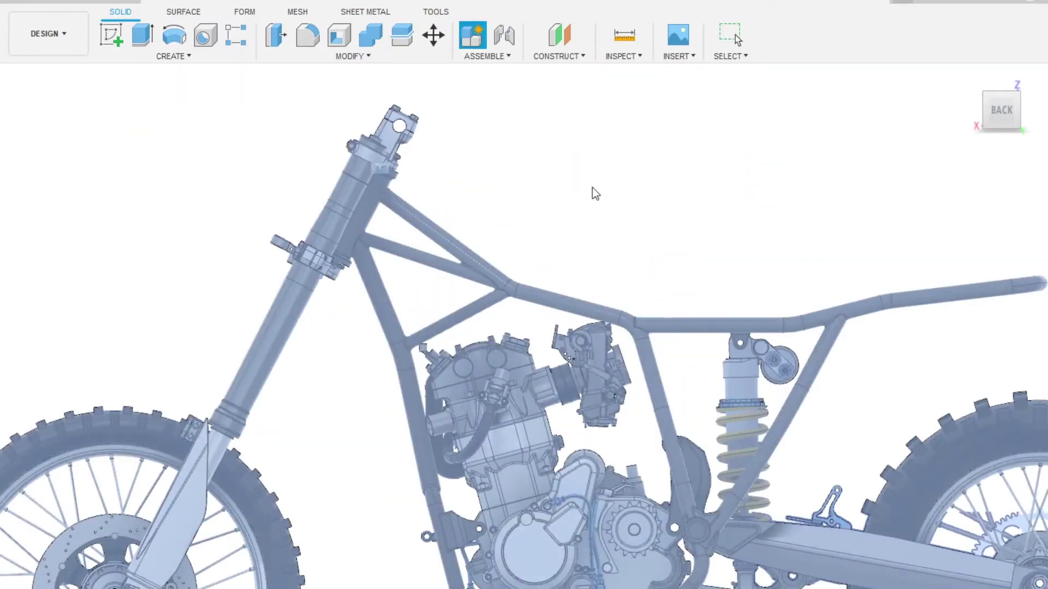
key(Escape)
scroll(106, 306, down, 3)
scroll(501, 221, up, 4)
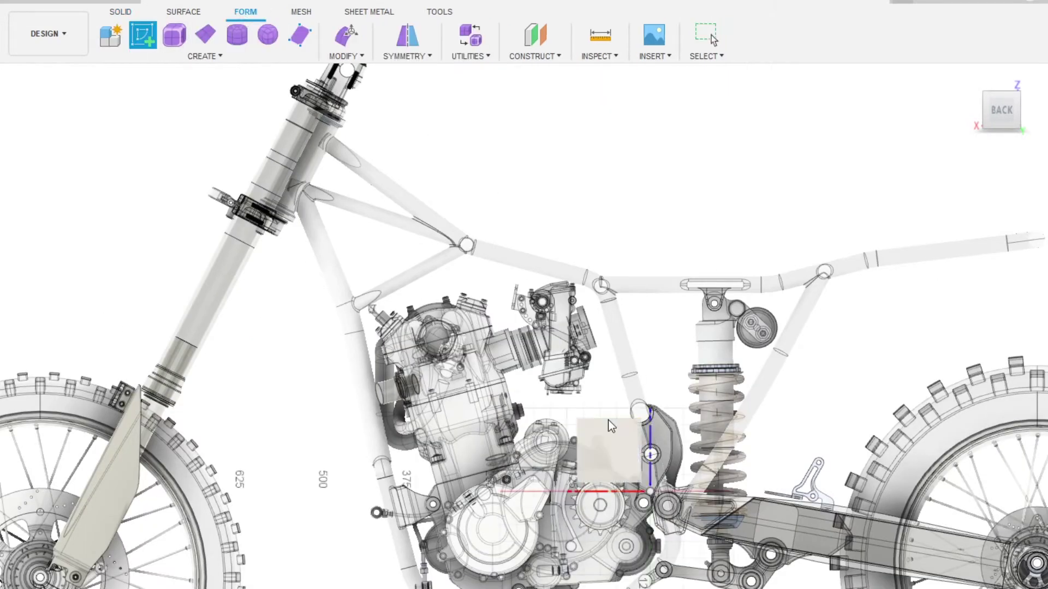
- Sketch the tank's side outline on the side plane, closing it on its start point
click(612, 425)
scroll(518, 169, down, 2)
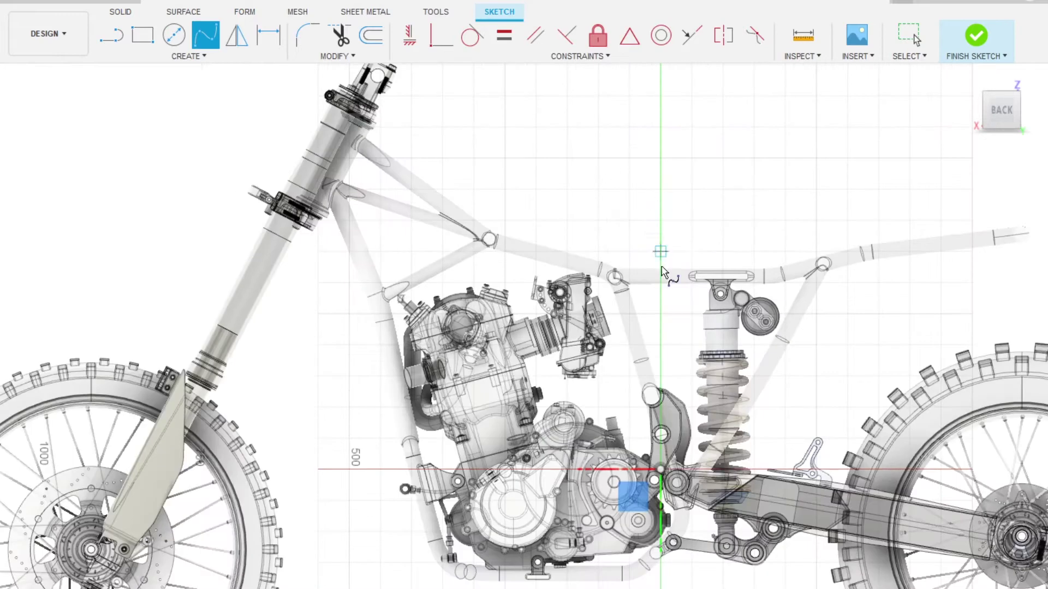
scroll(355, 256, up, 2)
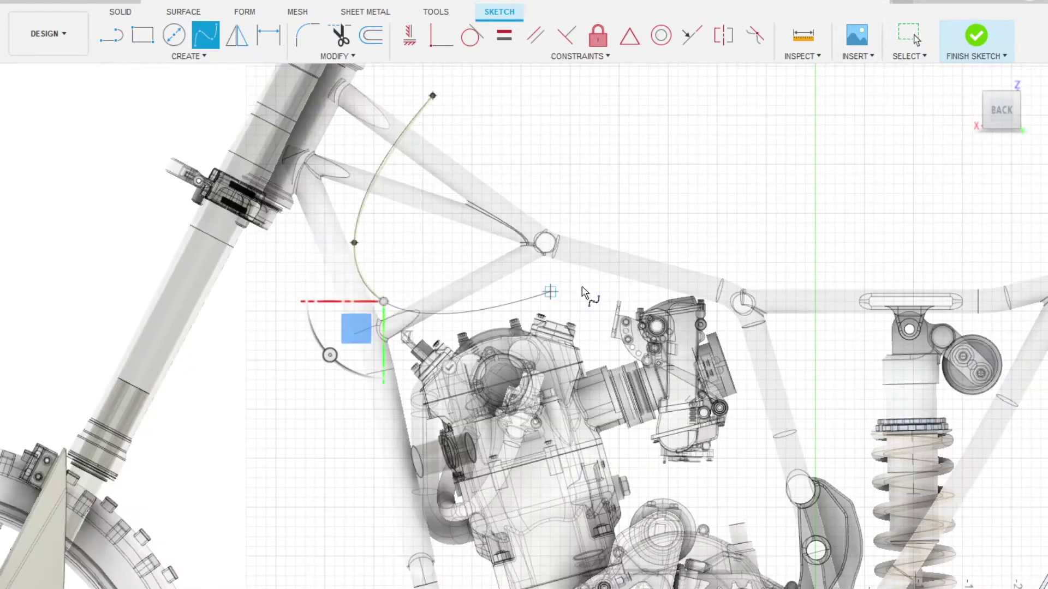
click(443, 310)
scroll(410, 305, down, 3)
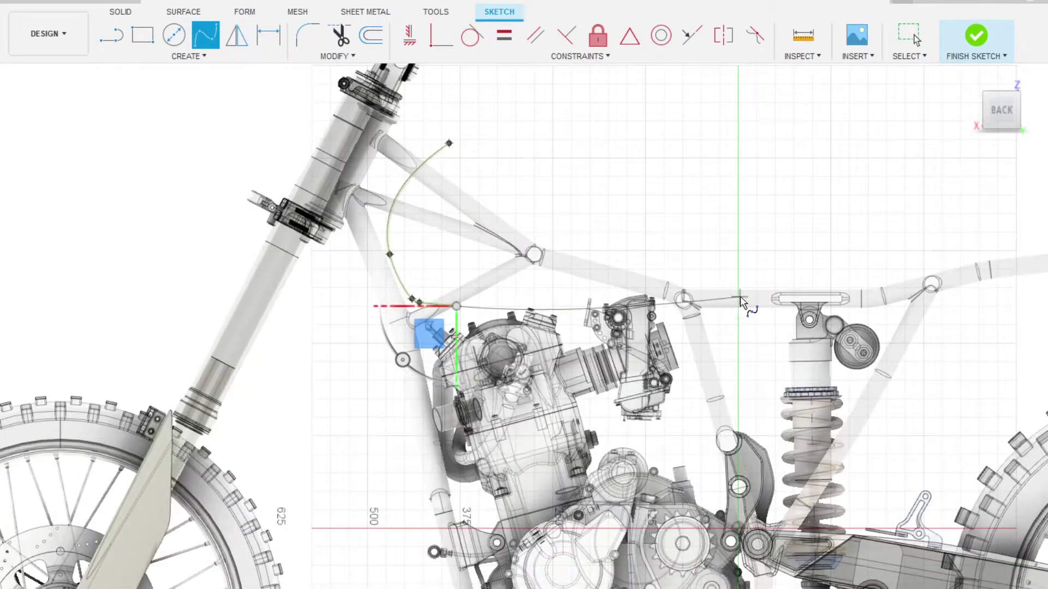
scroll(747, 294, up, 3)
click(743, 300)
scroll(728, 319, down, 3)
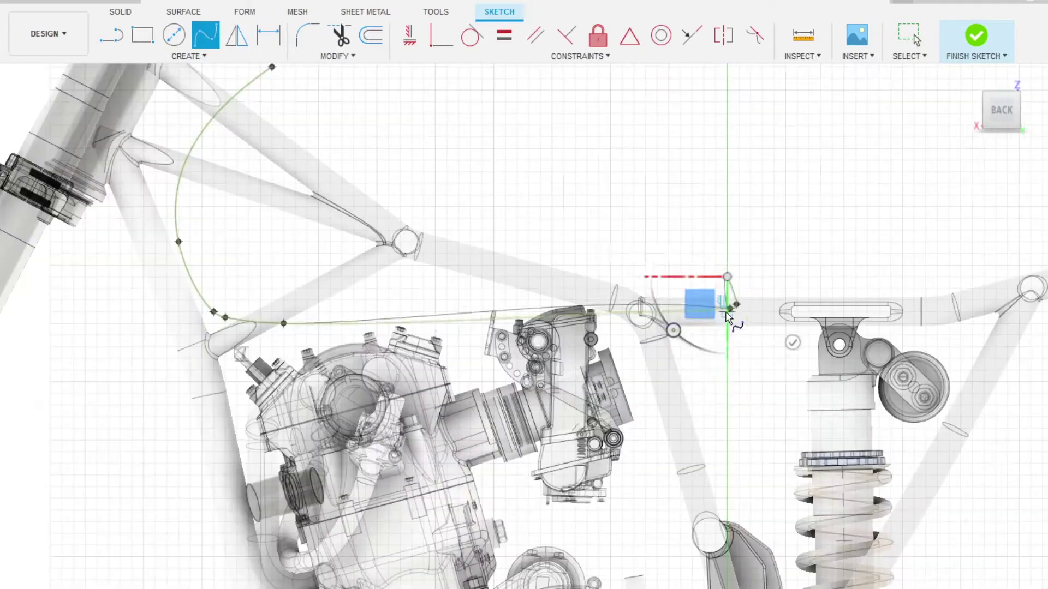
click(375, 141)
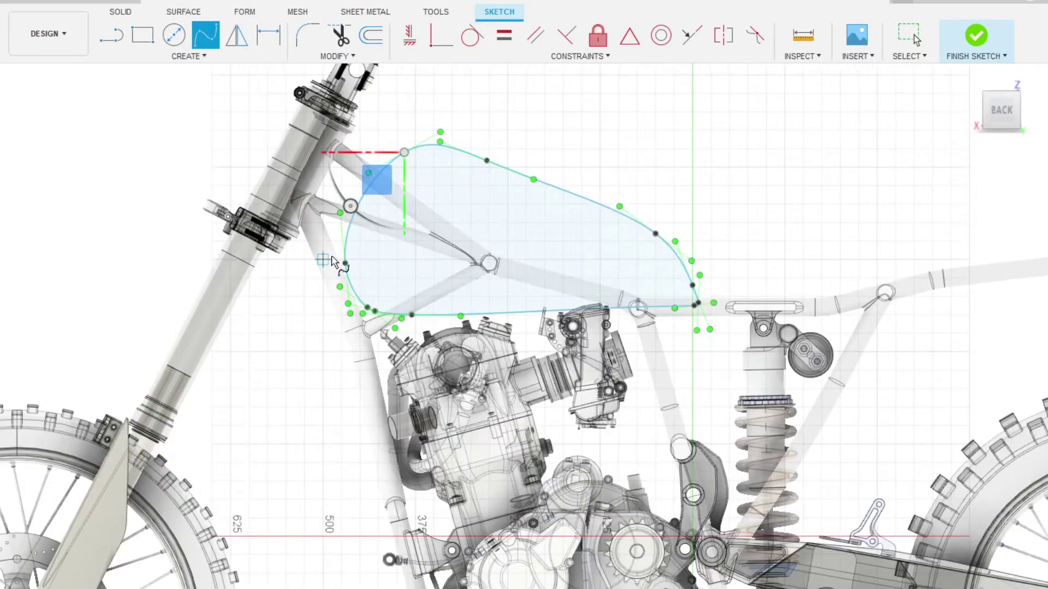
- Select the closed tank profile and pan the view to frame it
scroll(382, 164, down, 3)
scroll(405, 219, up, 4)
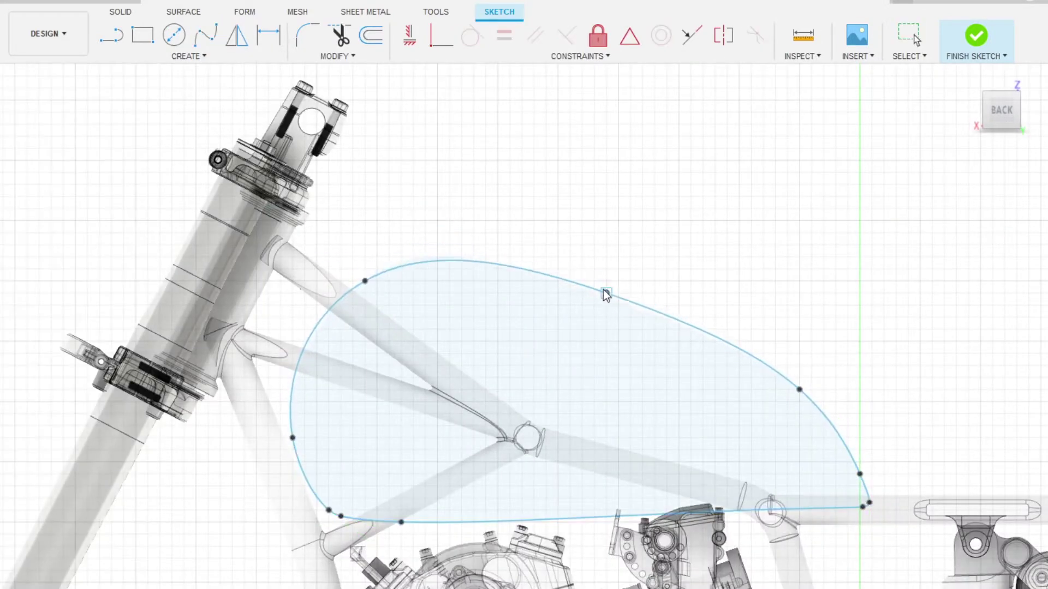
scroll(368, 284, down, 3)
scroll(491, 276, up, 4)
scroll(273, 390, up, 1)
click(248, 377)
scroll(633, 337, down, 2)
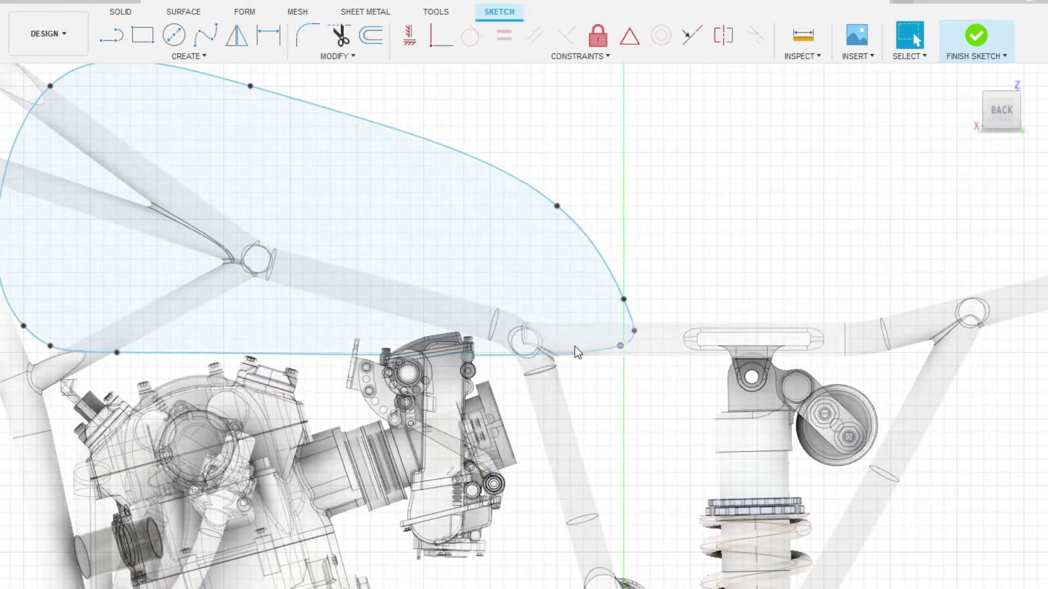
scroll(575, 346, down, 1)
middle_drag(133, 145, 385, 243)
- Deselect the tank spline, finish the profile sketch, and view it at an angle
key(Escape)
scroll(605, 178, down, 5)
scroll(687, 208, up, 1)
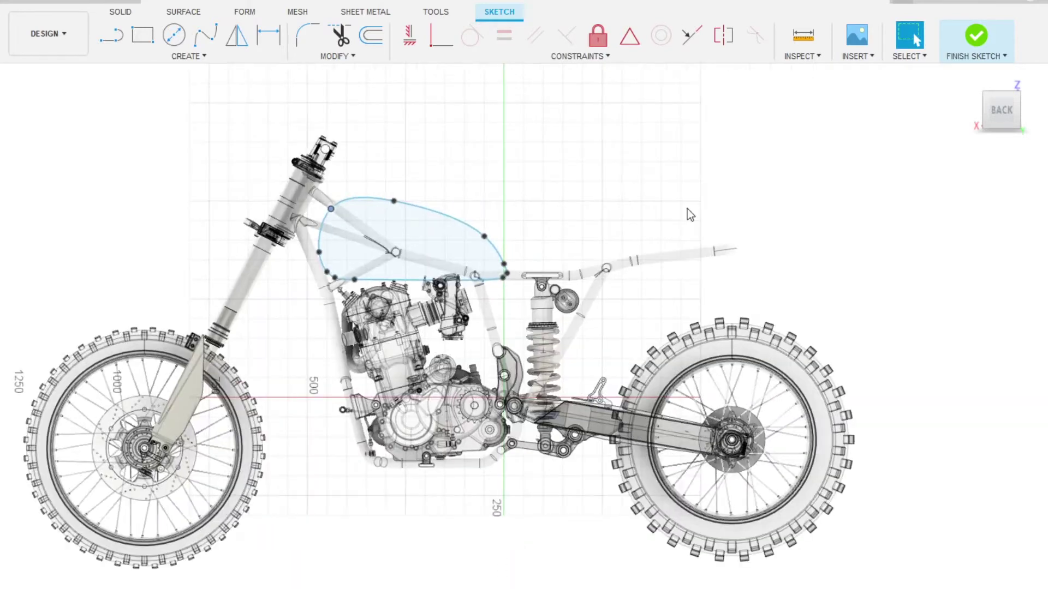
scroll(541, 257, up, 3)
click(503, 240)
mouse_move(510, 249)
shift+middle_down()
mouse_move(613, 199)
mouse_move(488, 178)
shift+middle_up()
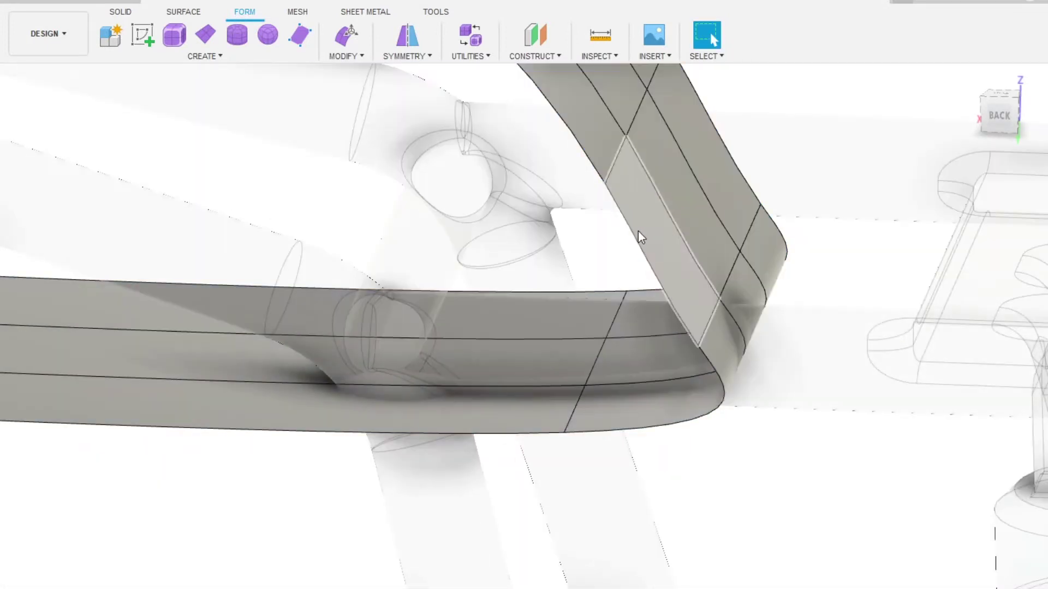
- Reshape the tank band into a filled surface and delete one end face
click(699, 220)
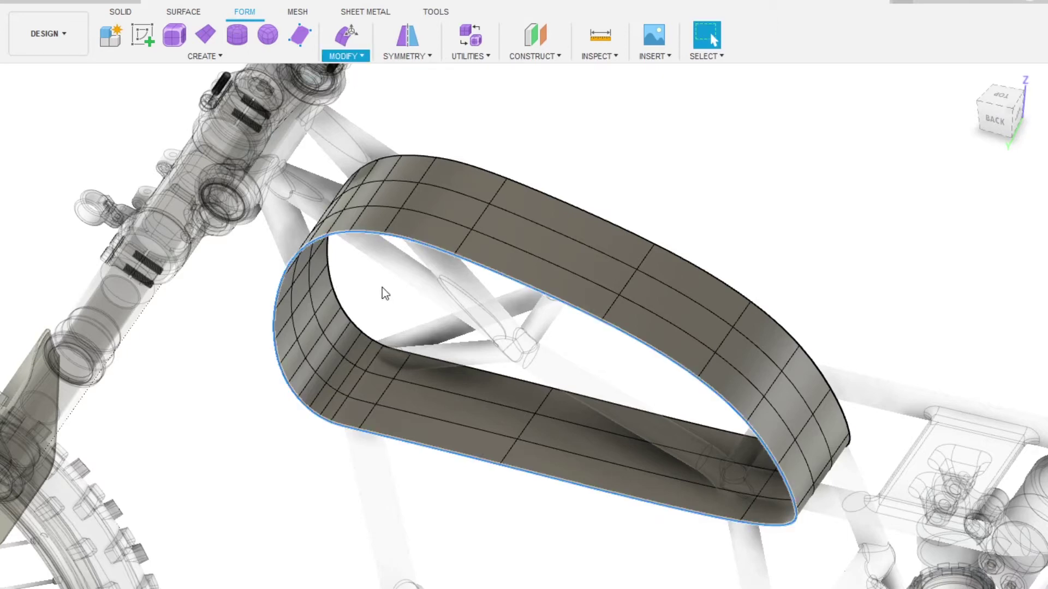
mouse_move(986, 251)
shift+middle_down()
mouse_move(672, 168)
mouse_move(926, 278)
mouse_move(463, 276)
shift+middle_up()
scroll(463, 276, up, 5)
click(463, 276)
key(Delete)
- Delete the remaining end faces and select the tank's lengthwise edge loop
click(470, 224)
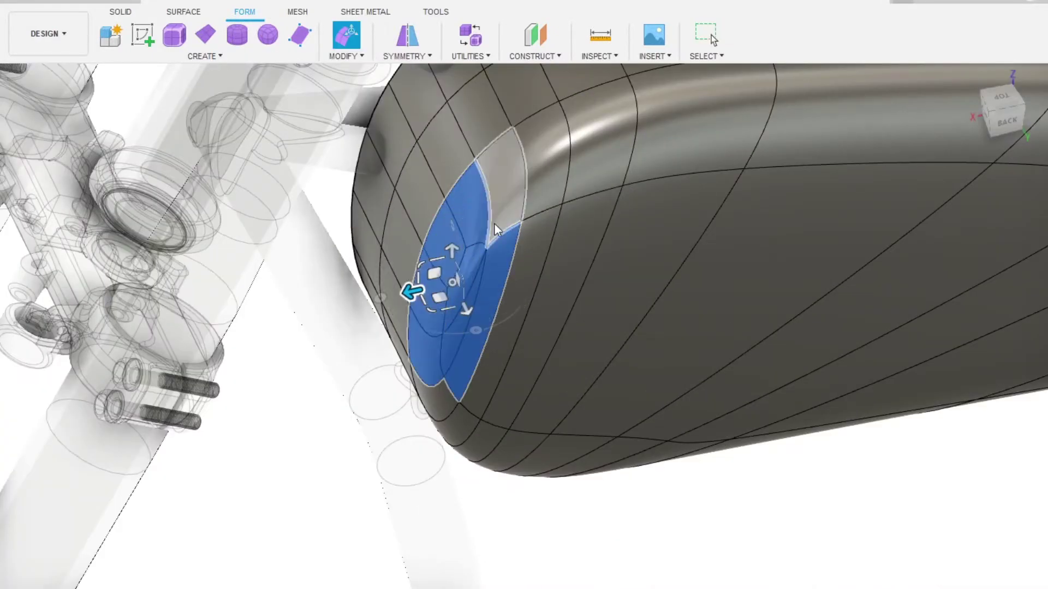
shift+middle_drag(469, 224, 408, 267)
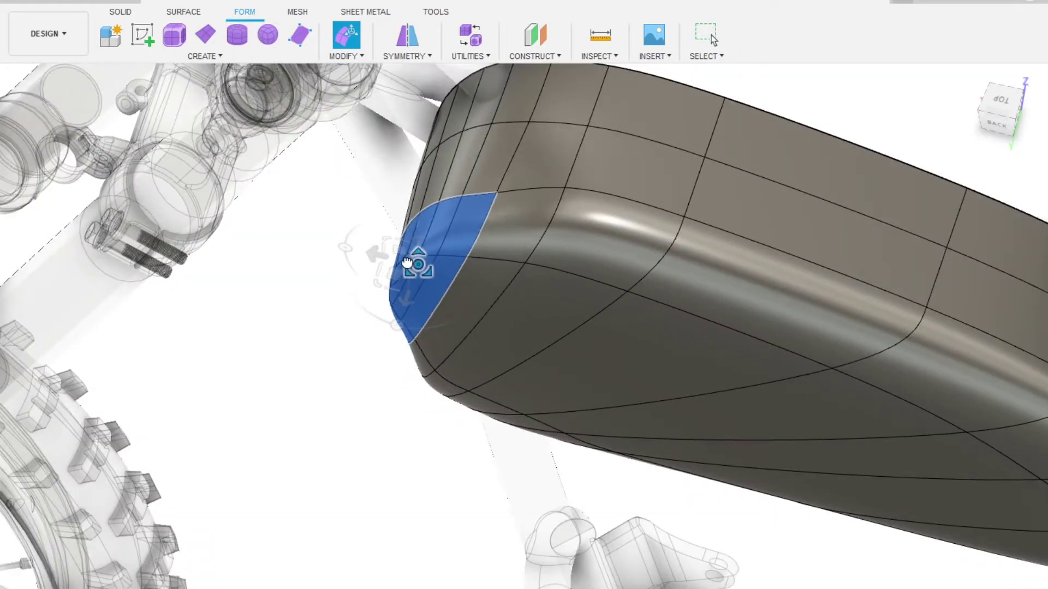
shift+middle_drag(408, 267, 446, 342)
key(Delete)
mouse_move(846, 391)
shift+middle_down()
mouse_move(509, 277)
mouse_move(421, 421)
mouse_move(518, 354)
shift+middle_up()
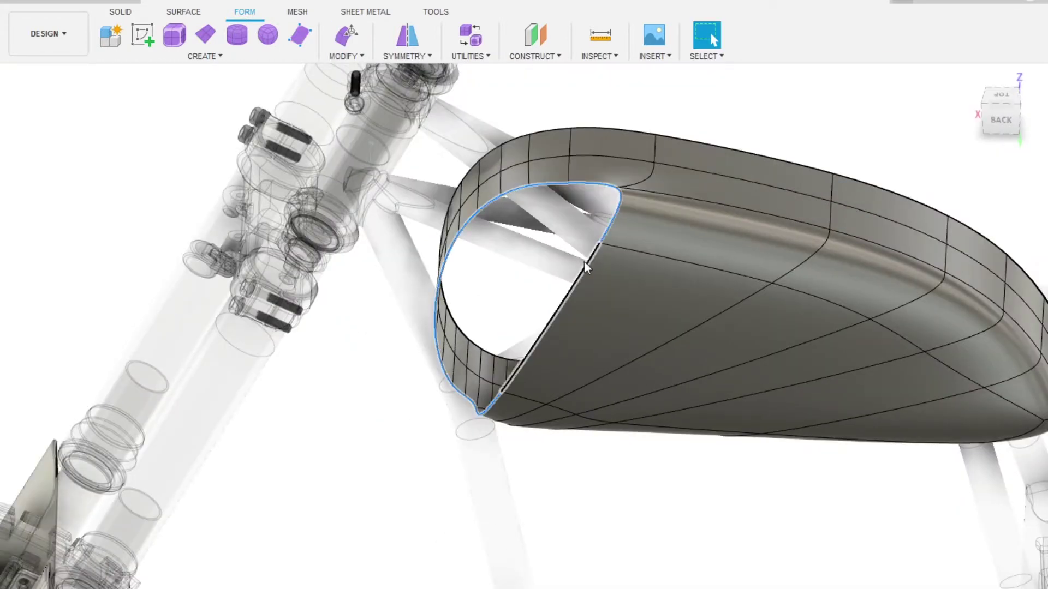
mouse_move(360, 257)
shift+middle_down()
mouse_move(604, 320)
mouse_move(596, 290)
mouse_move(709, 271)
shift+middle_up()
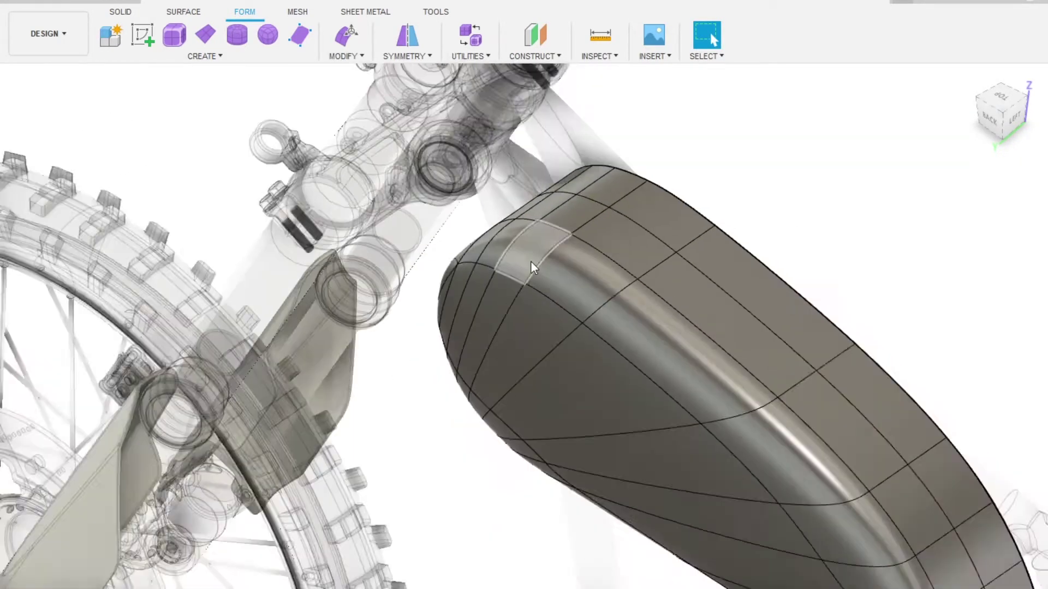
mouse_move(531, 261)
shift+middle_down()
mouse_move(554, 306)
mouse_move(474, 205)
shift+middle_up()
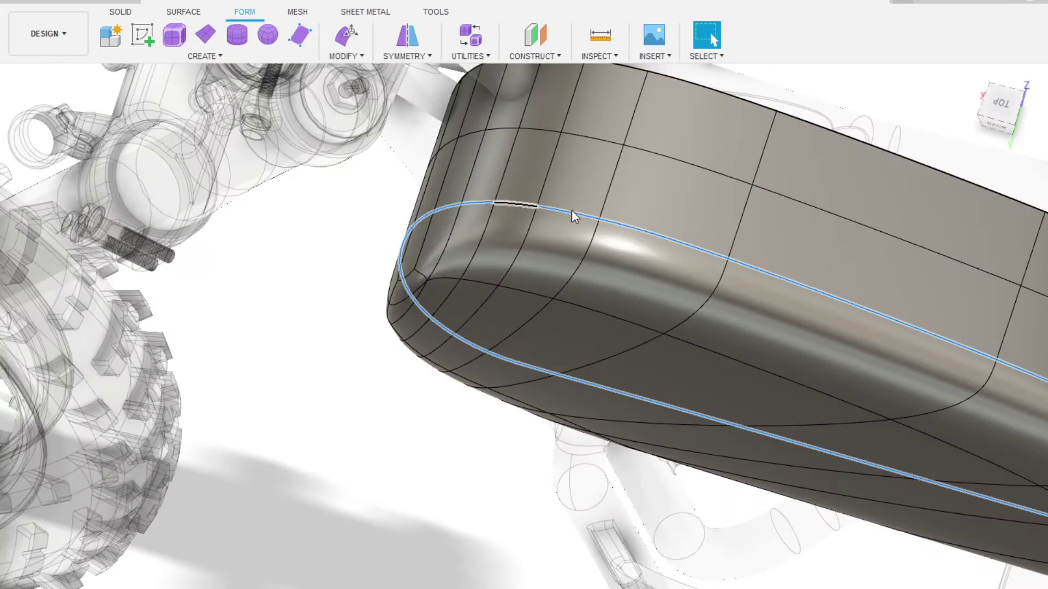
double_click(605, 314)
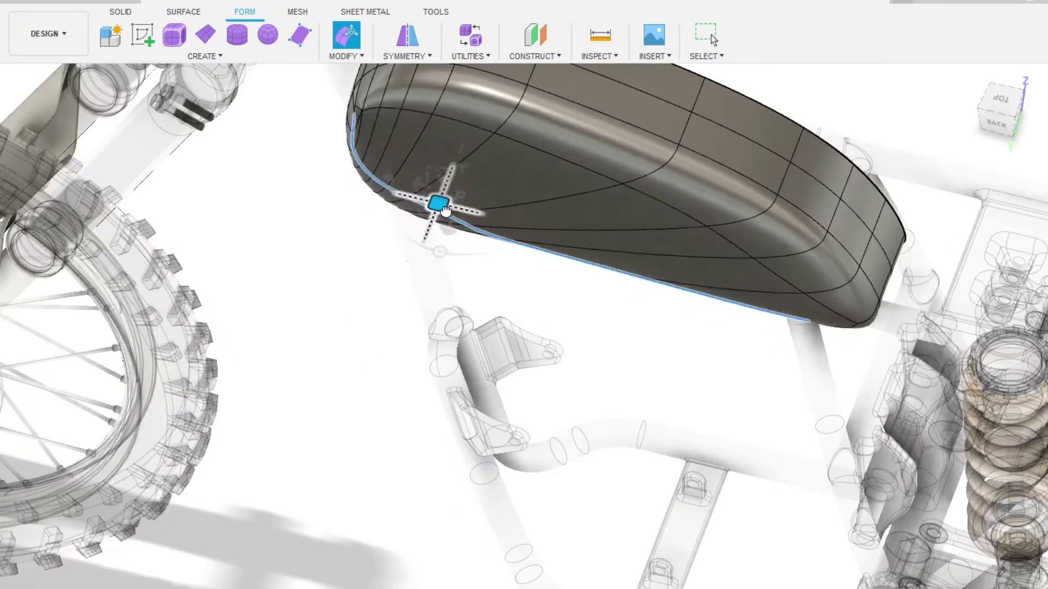
shift+middle_drag(437, 206, 451, 315)
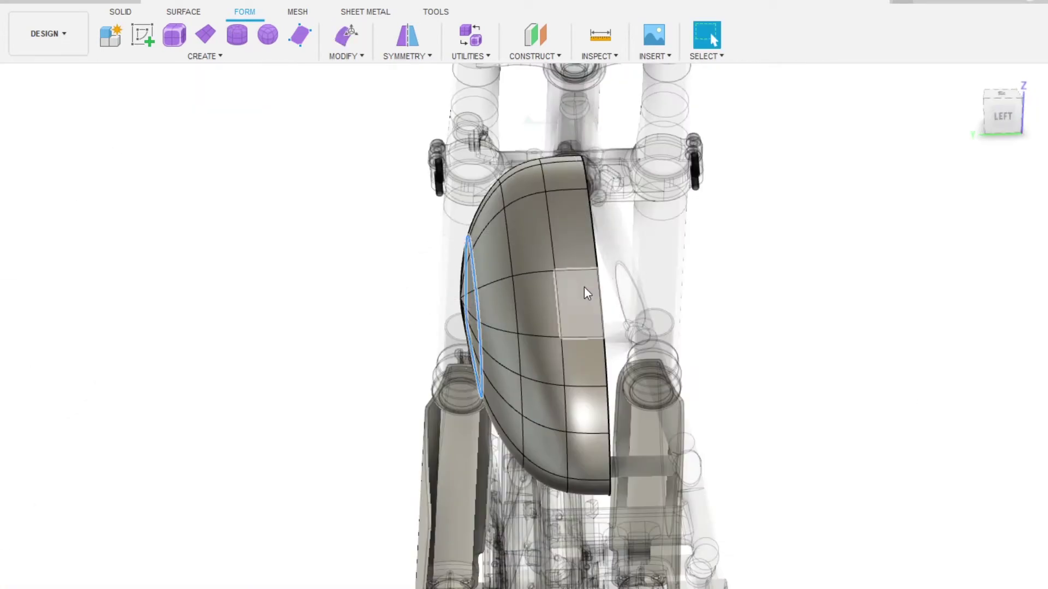
- Apply Mirror Internal symmetry to the tank body
click(584, 290)
click(418, 34)
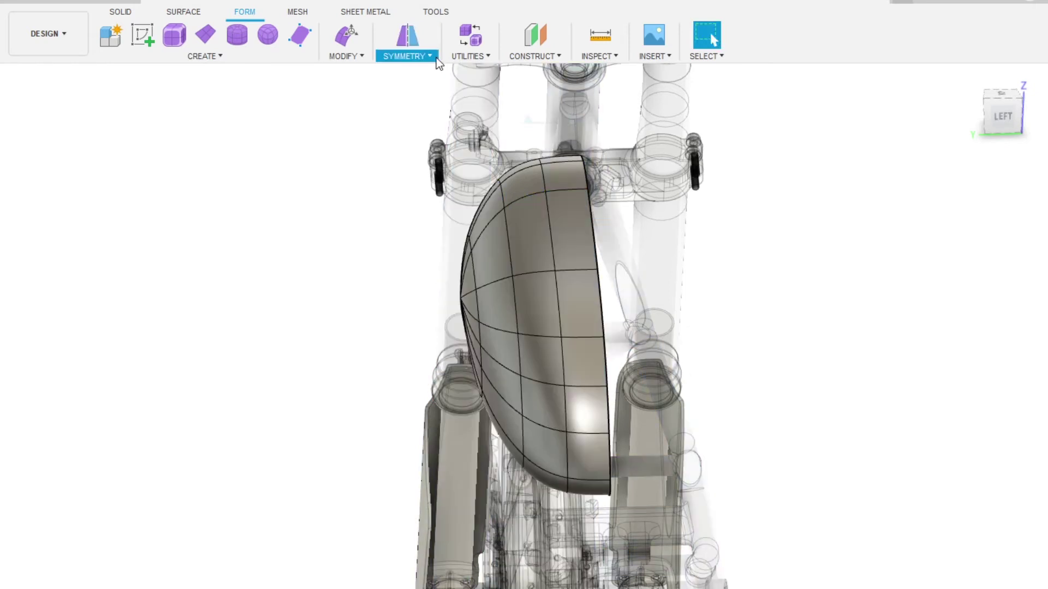
click(577, 241)
mouse_move(538, 241)
shift+middle_down()
mouse_move(447, 344)
mouse_move(946, 278)
mouse_move(599, 339)
mouse_move(450, 267)
mouse_move(653, 405)
mouse_move(531, 283)
mouse_move(637, 298)
mouse_move(602, 340)
shift+middle_up()
key(Return)
- Pair matching faces on either side of the centreline and confirm the symmetry
scroll(631, 343, up, 3)
mouse_move(543, 298)
shift+middle_down()
mouse_move(585, 241)
mouse_move(549, 329)
shift+middle_up()
scroll(549, 329, up, 3)
click(518, 377)
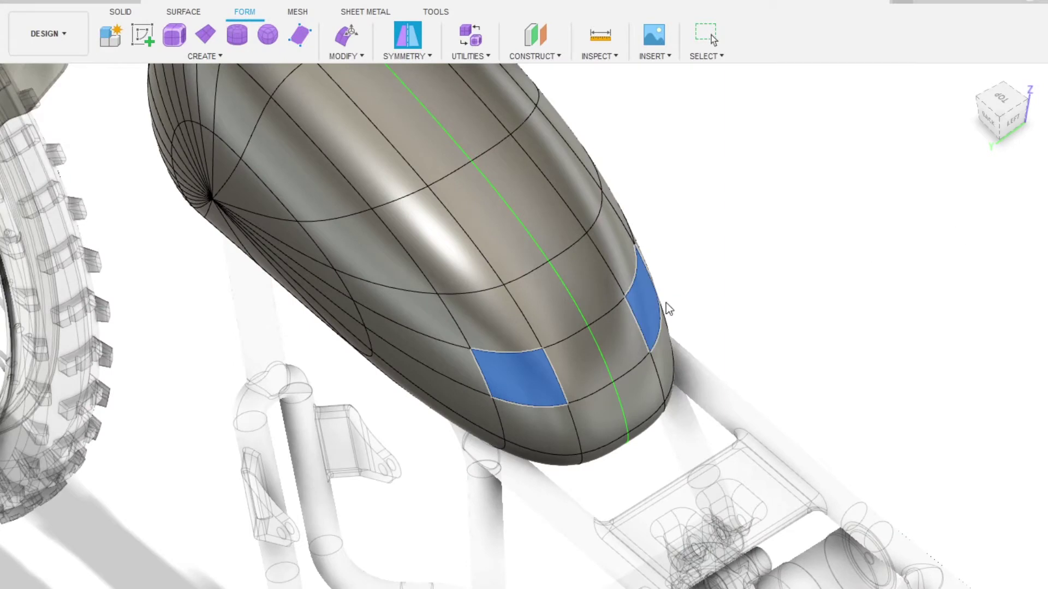
click(423, 57)
click(525, 360)
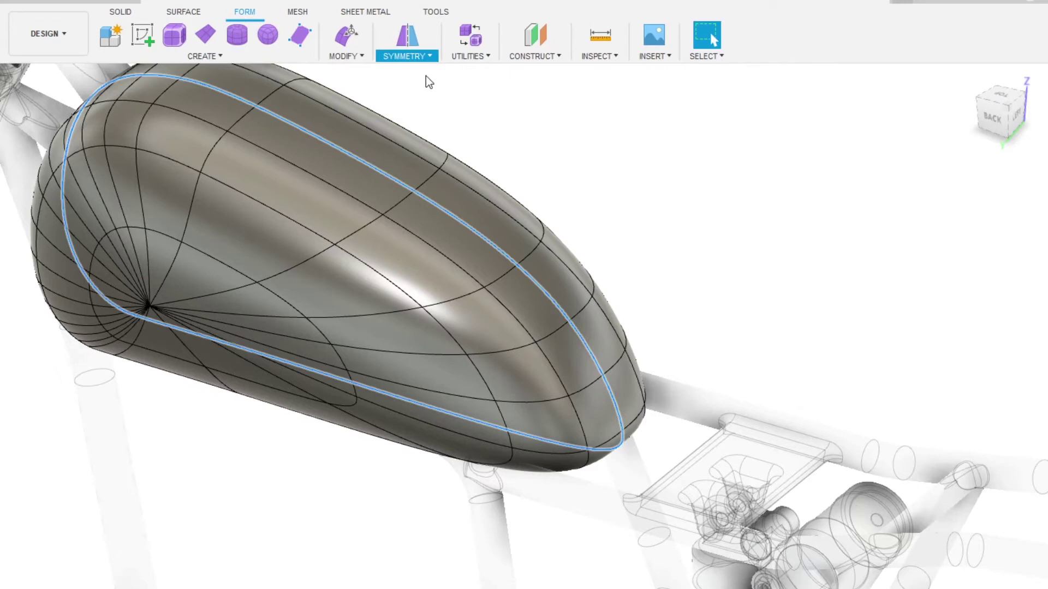
key(Return)
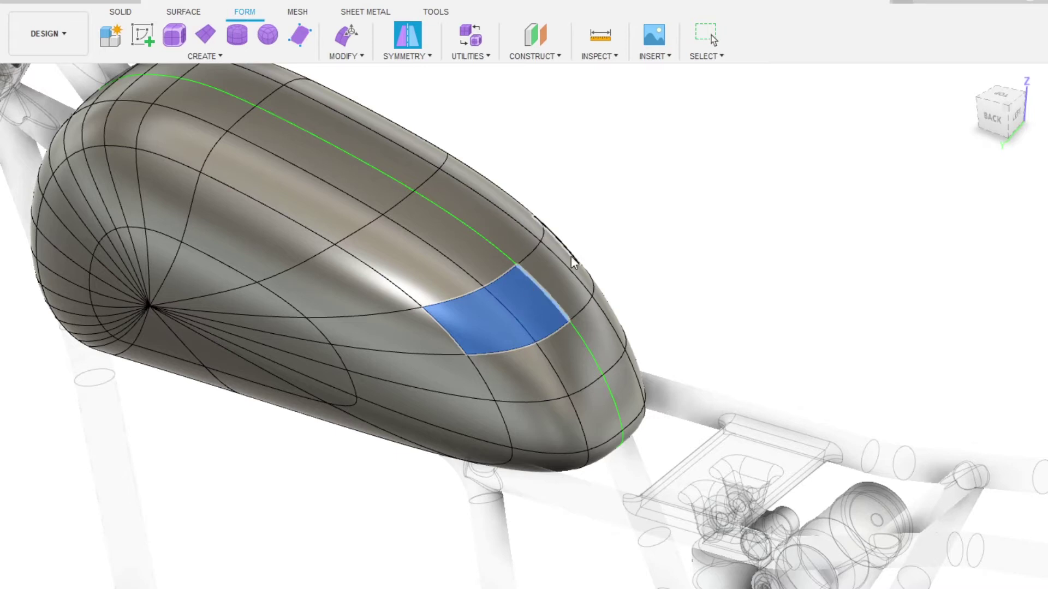
- View the tank head-on and trial-select the body and a top face
click(765, 239)
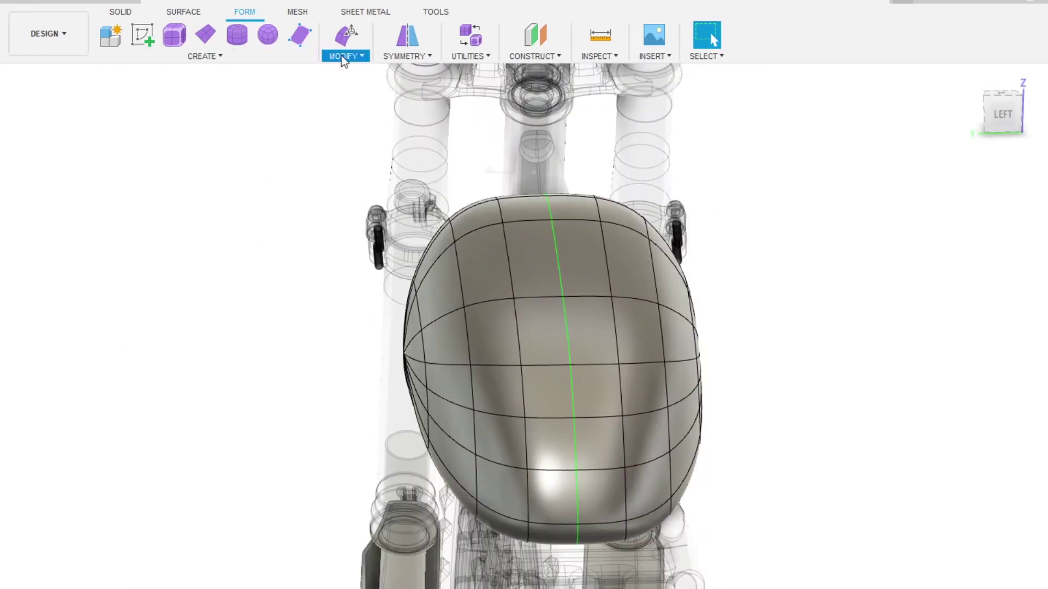
click(538, 267)
key(Escape)
click(596, 263)
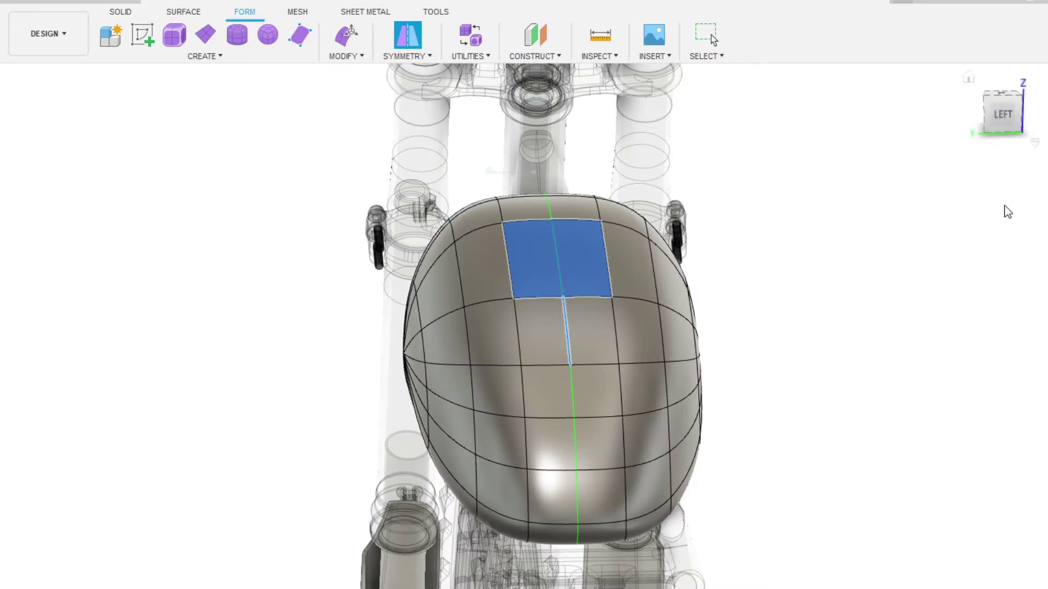
key(Escape)
- Select a flank face loop and an edge to reshape the tank's side
scroll(545, 273, down, 3)
mouse_move(650, 353)
shift+middle_down()
mouse_move(573, 304)
mouse_move(594, 272)
mouse_move(615, 290)
mouse_move(506, 378)
shift+middle_up()
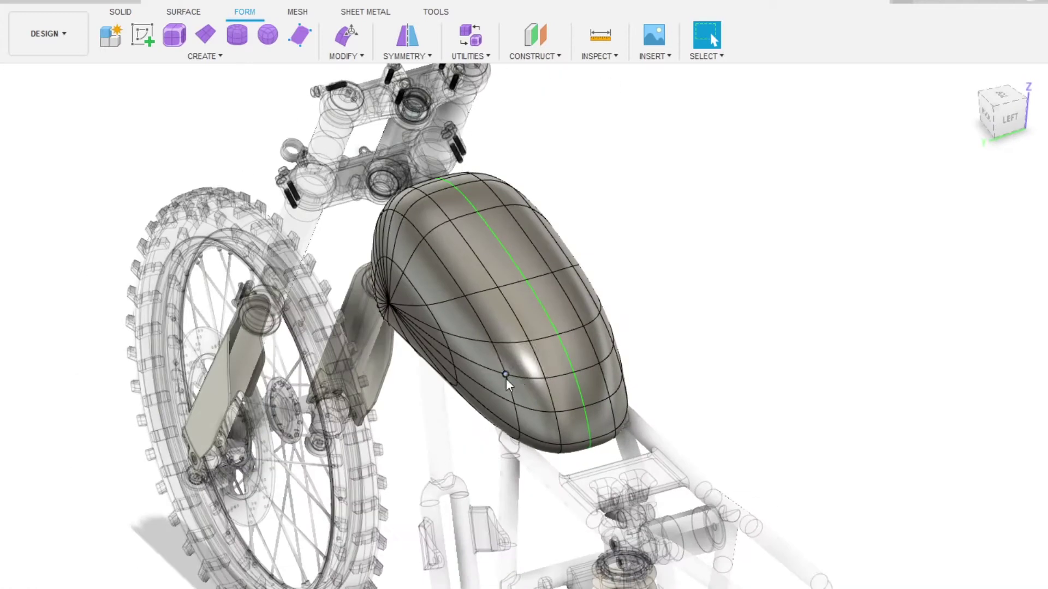
click(540, 405)
double_click(498, 386)
mouse_move(498, 385)
shift+middle_down()
mouse_move(479, 328)
mouse_move(588, 355)
shift+middle_up()
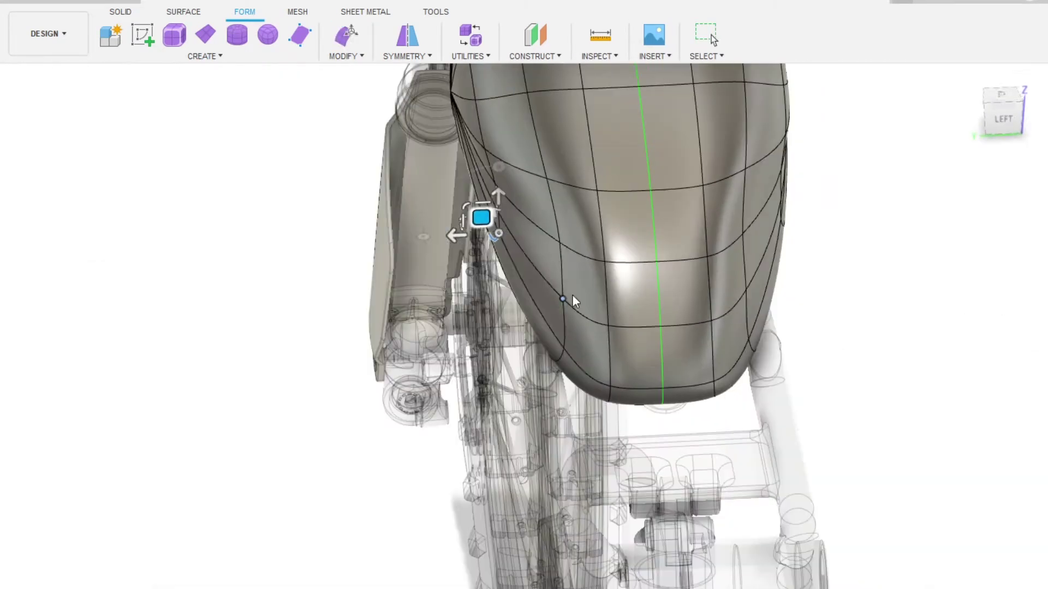
click(571, 294)
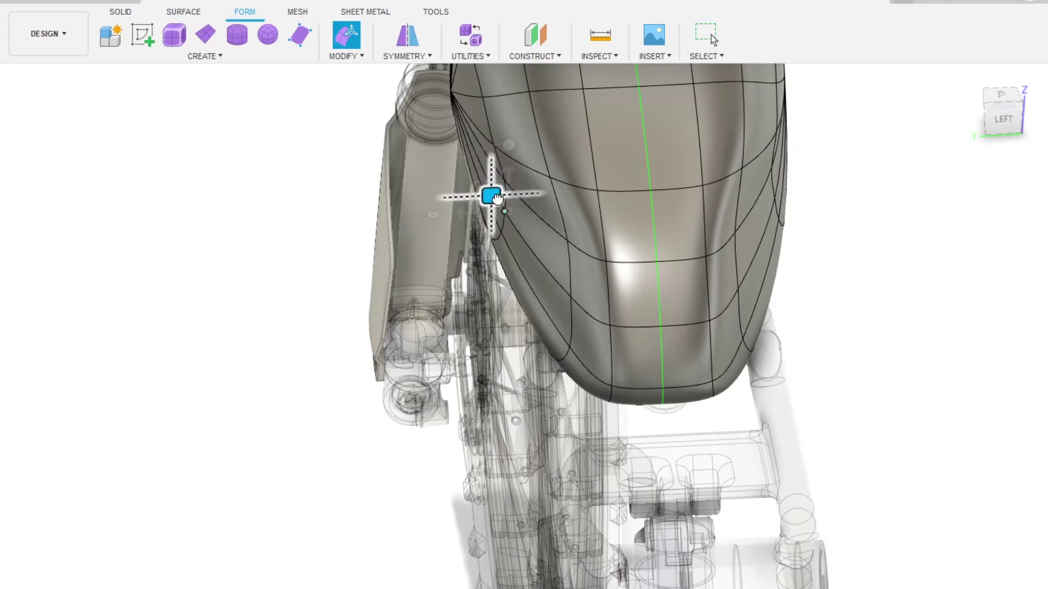
scroll(512, 375, up, 5)
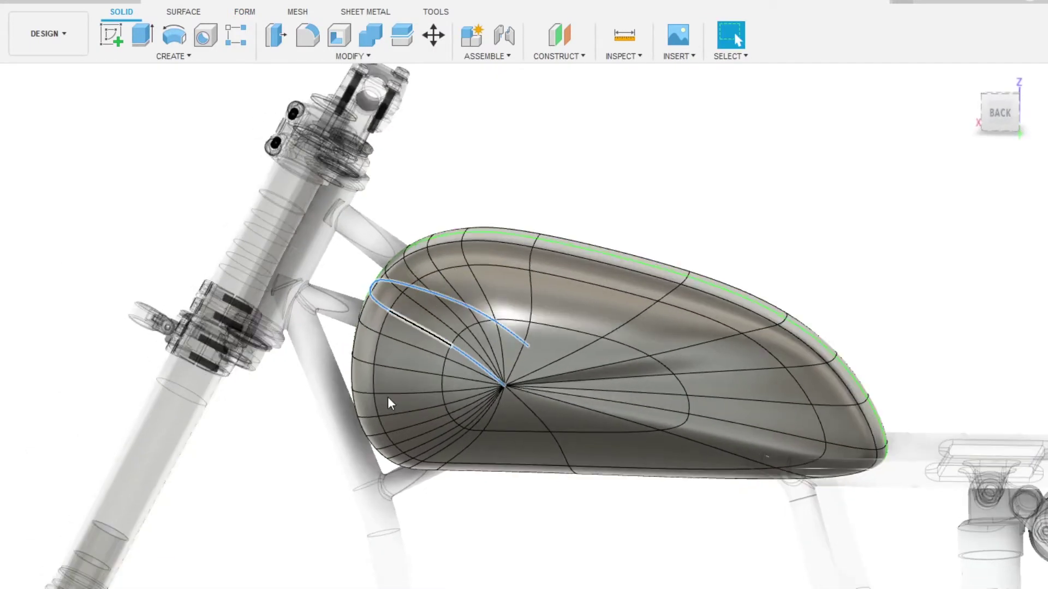
- Delete the knee-area faces on the tank's side to open a hole
click(244, 12)
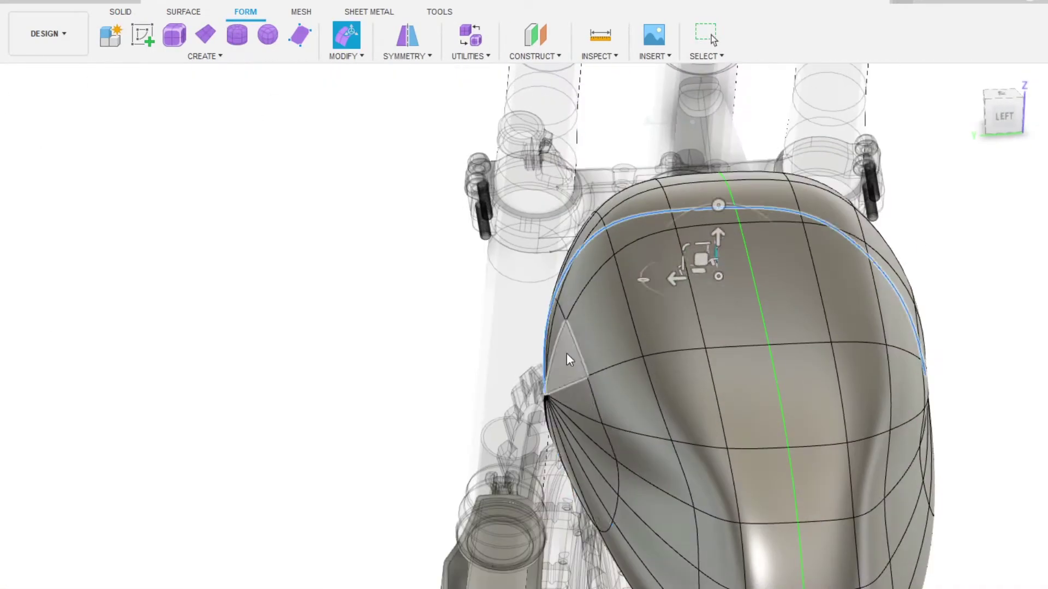
double_click(567, 359)
mouse_move(568, 359)
shift+middle_down()
mouse_move(553, 299)
mouse_move(457, 183)
shift+middle_up()
click(457, 182)
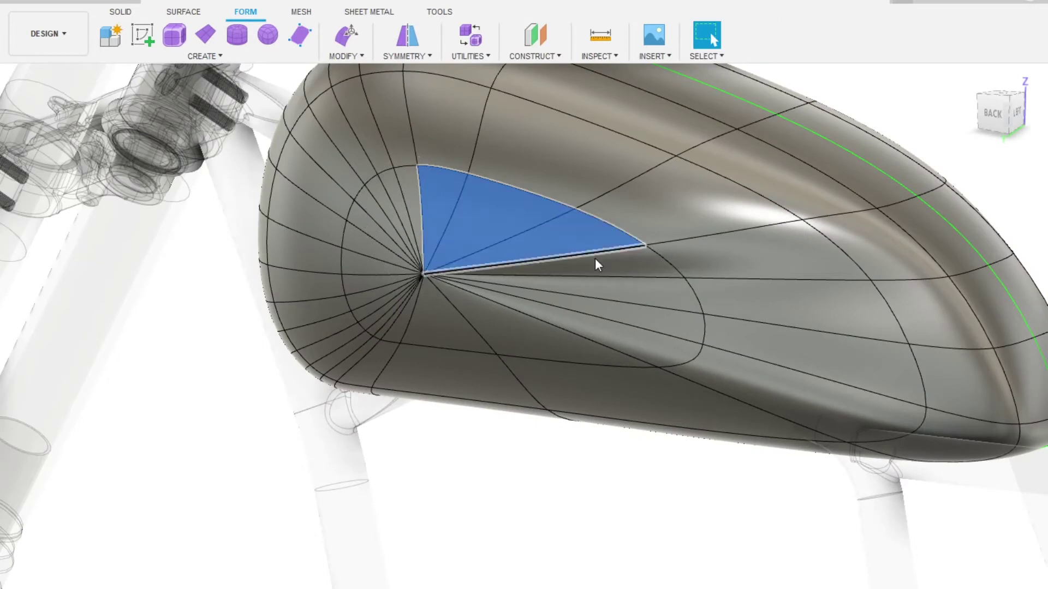
shift+middle_drag(404, 325, 348, 297)
shift+click(395, 83)
key(Delete)
shift+middle_drag(395, 83, 538, 221)
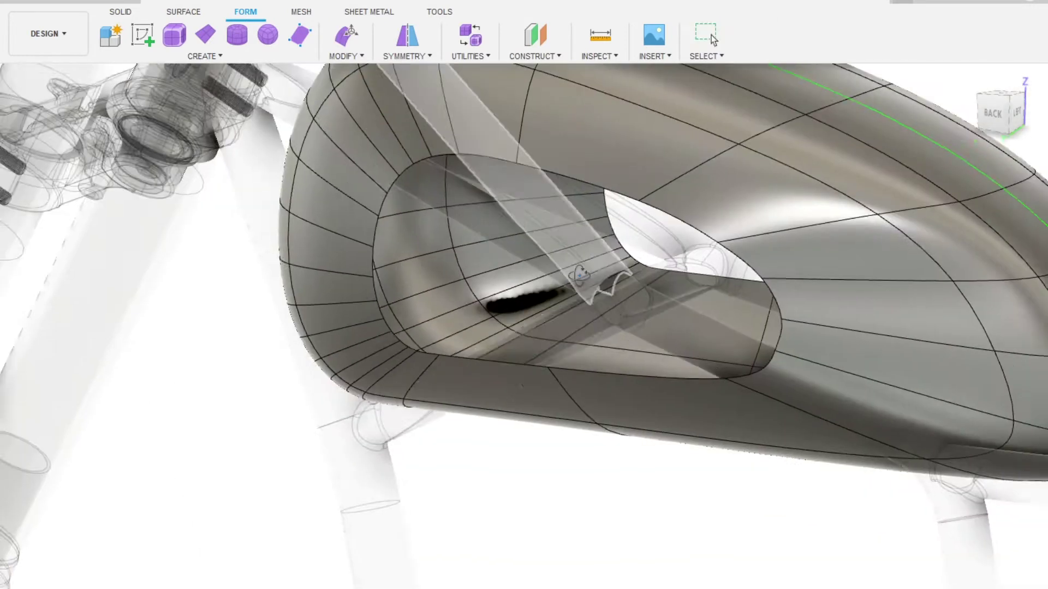
- Fill the opening on the tank's side with a new surface using Fill Hole
click(983, 234)
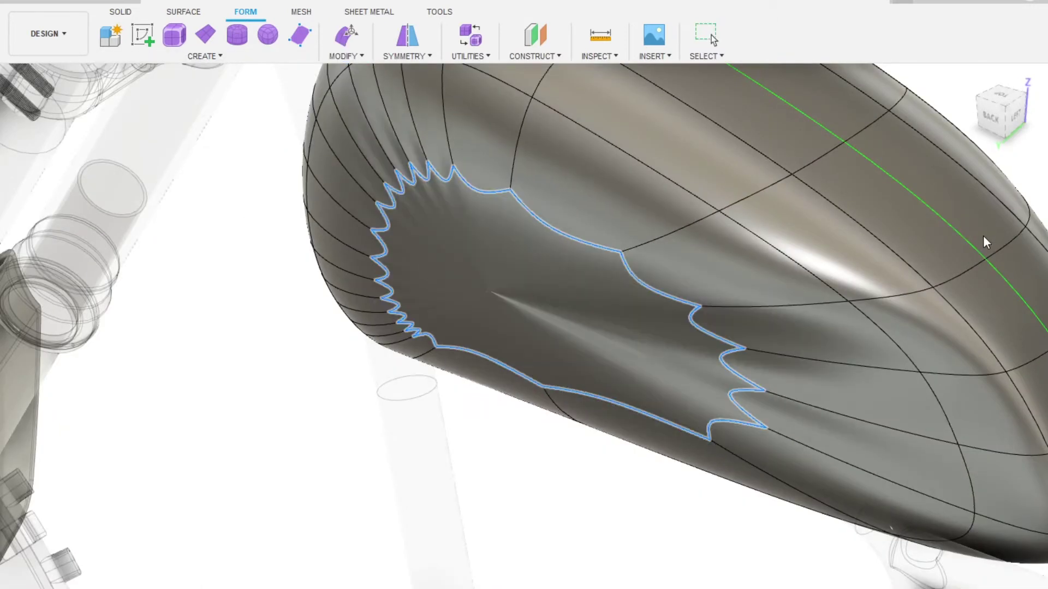
scroll(994, 241, down, 10)
shift+middle_drag(709, 229, 477, 213)
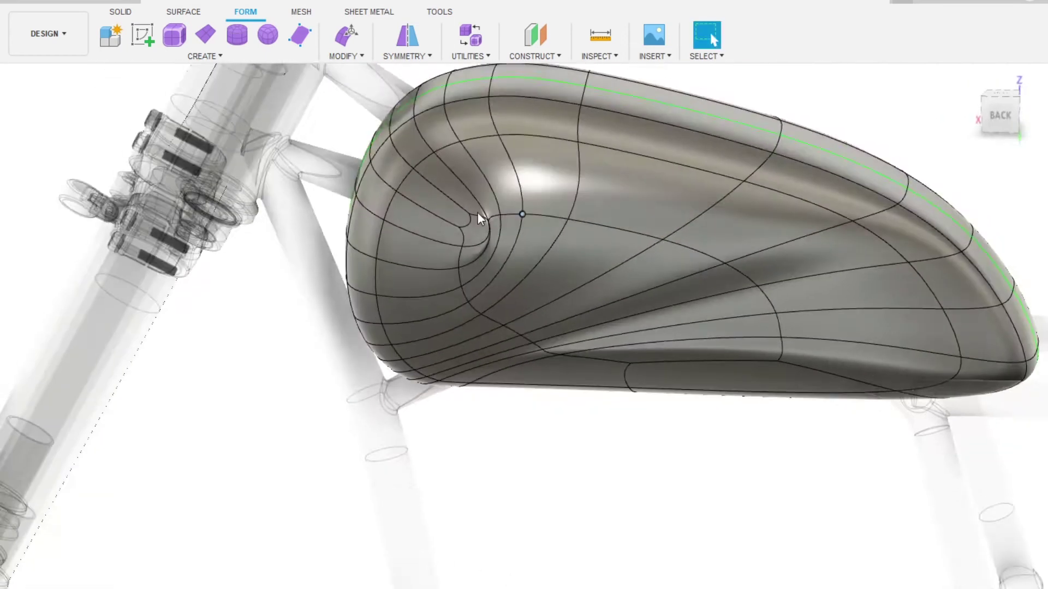
scroll(523, 229, up, 10)
shift+middle_drag(580, 208, 600, 322)
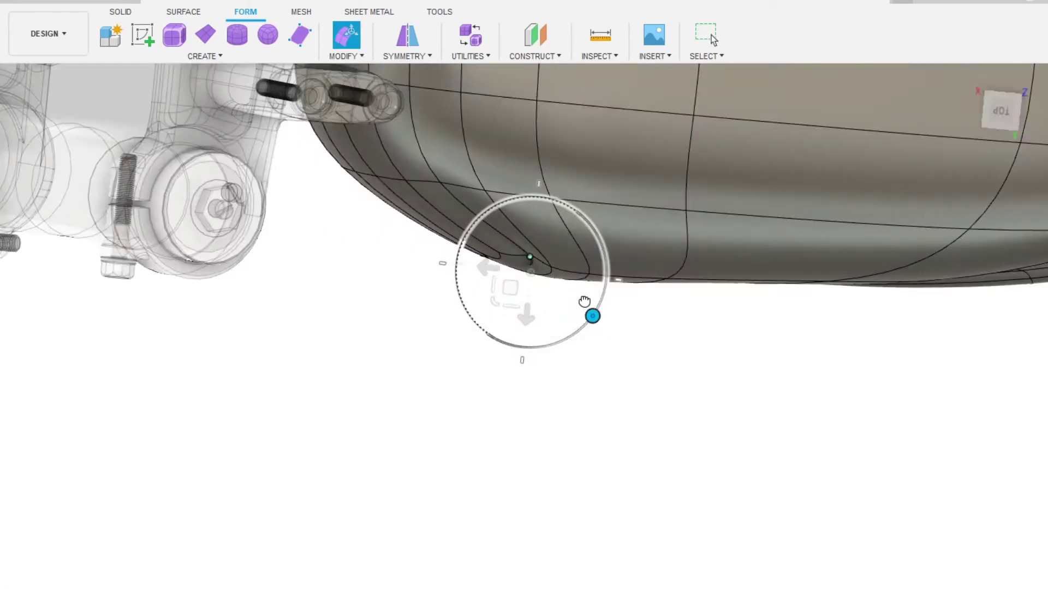
shift+middle_drag(470, 280, 600, 244)
- Move the filled faces to shape a rounded knee recess
click(382, 302)
drag(375, 299, 305, 232)
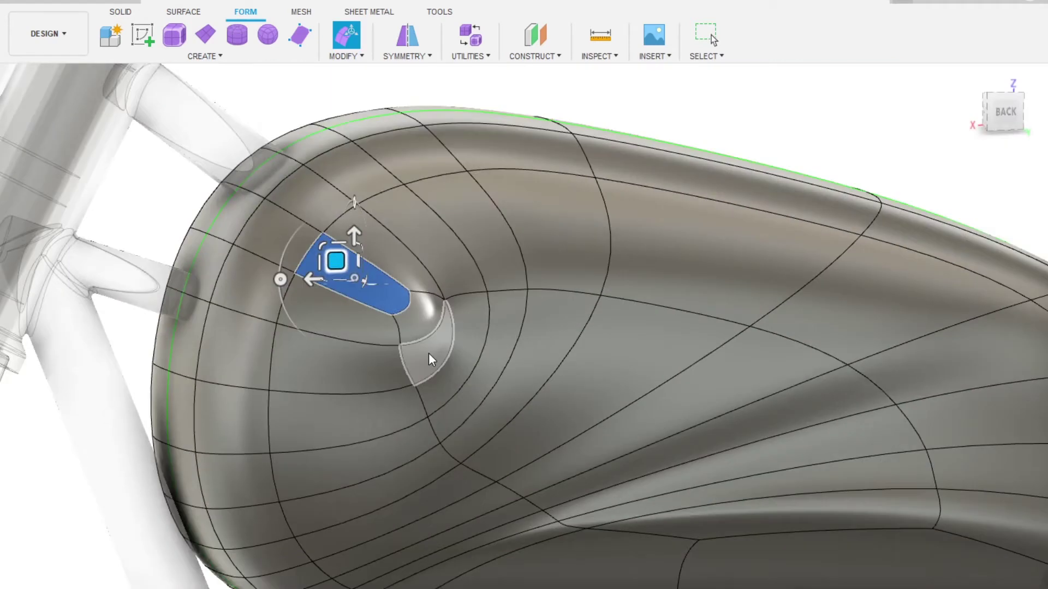
click(428, 353)
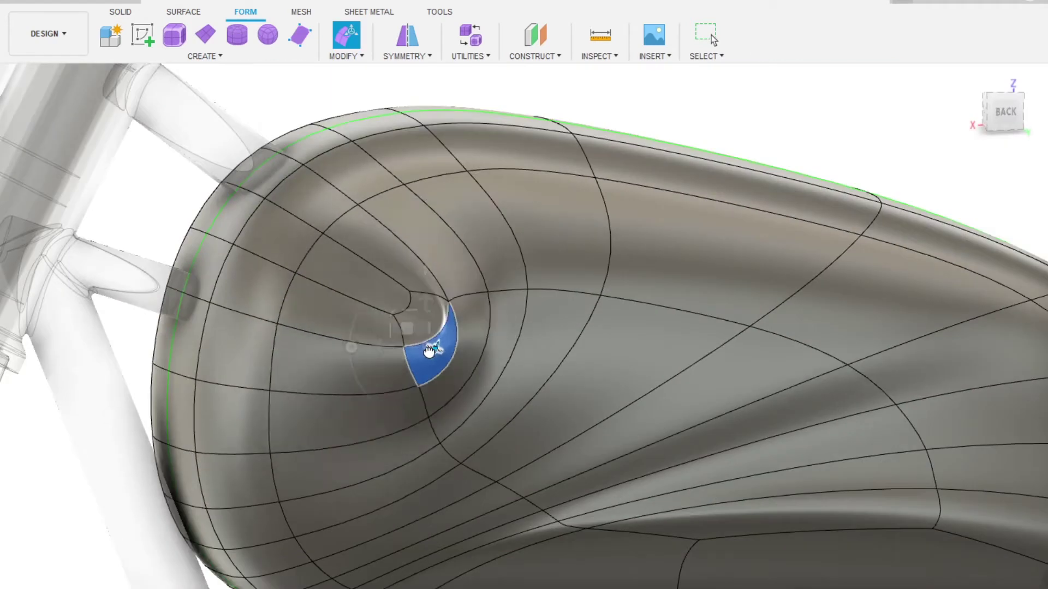
scroll(419, 342, up, 5)
scroll(419, 343, down, 2)
scroll(457, 289, down, 3)
mouse_move(456, 289)
shift+middle_down()
mouse_move(549, 270)
mouse_move(403, 295)
shift+middle_up()
drag(425, 258, 388, 272)
- Orbit and zoom around the tank to inspect the knee recess
shift+middle_drag(388, 273, 403, 262)
scroll(404, 262, down, 3)
mouse_move(452, 349)
shift+middle_down()
mouse_move(515, 408)
mouse_move(601, 382)
shift+middle_up()
scroll(600, 382, up, 3)
shift+middle_drag(571, 273, 403, 336)
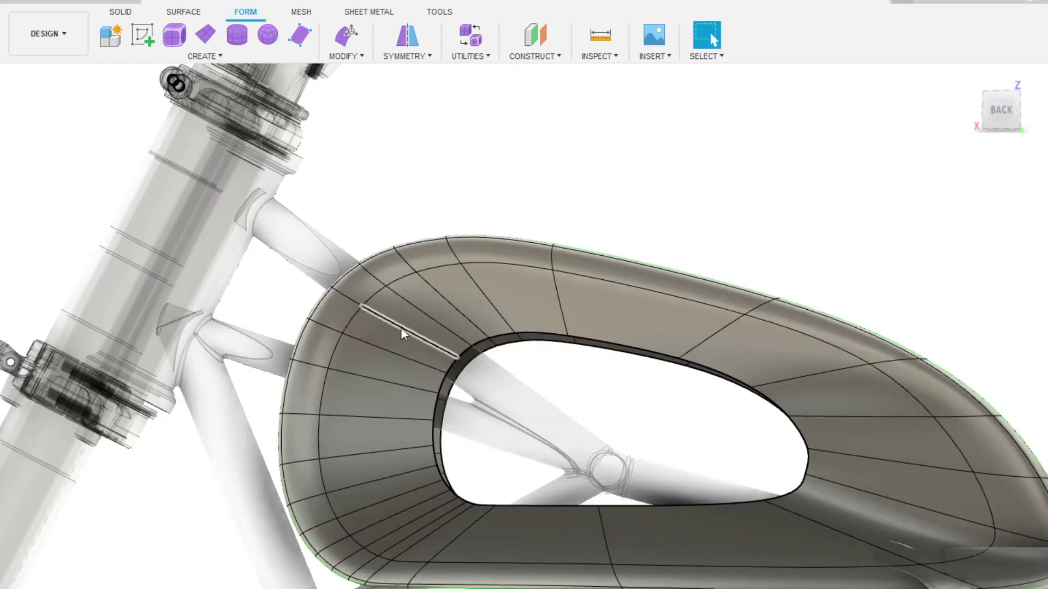
scroll(435, 516, down, 3)
mouse_move(435, 516)
shift+middle_down()
mouse_move(487, 394)
mouse_move(605, 406)
shift+middle_up()
scroll(544, 371, up, 2)
shift+middle_drag(543, 371, 543, 411)
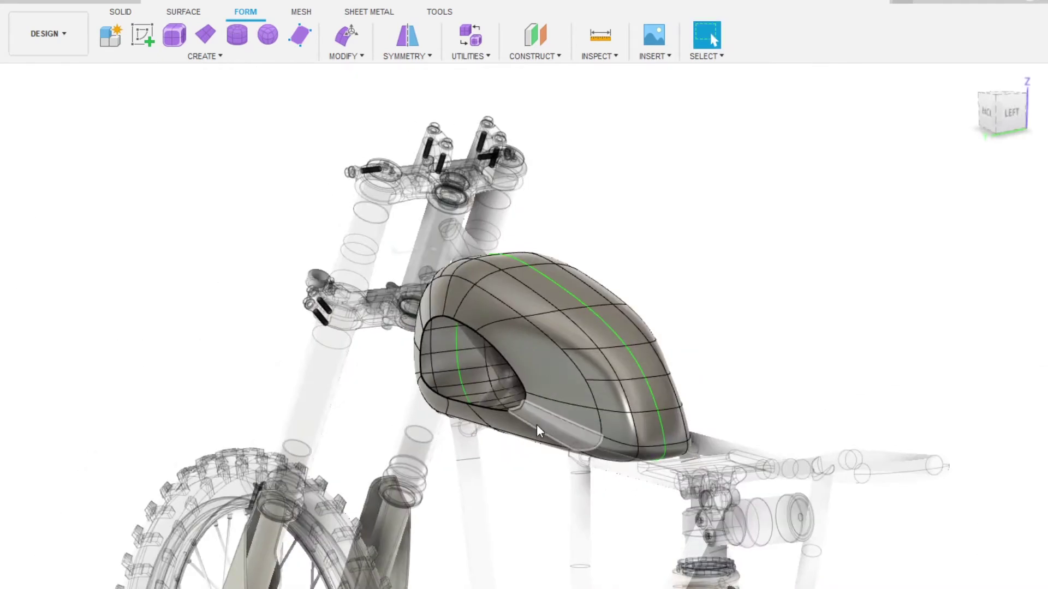
scroll(555, 431, up, 2)
scroll(552, 382, down, 2)
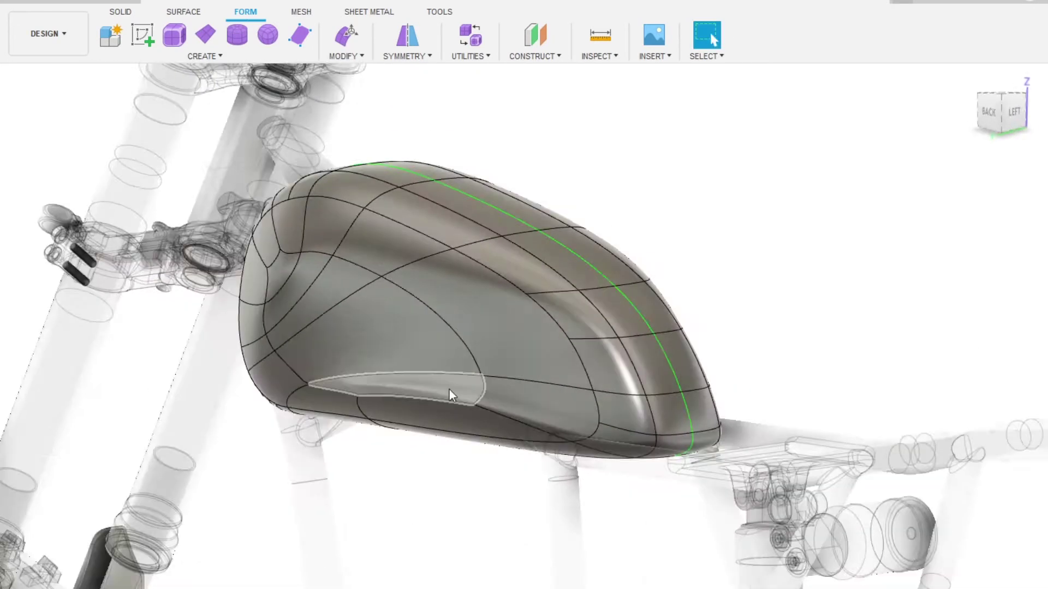
- Toggle box and smooth display, then reshape the tank's top and rear surfaces
key(alt+1)
key(alt+3)
mouse_move(452, 402)
shift+middle_down()
mouse_move(486, 401)
mouse_move(546, 350)
mouse_move(489, 388)
shift+middle_up()
click(472, 395)
mouse_move(344, 371)
shift+middle_down()
mouse_move(311, 374)
mouse_move(381, 346)
mouse_move(229, 358)
mouse_move(269, 318)
mouse_move(304, 322)
shift+middle_up()
key(Escape)
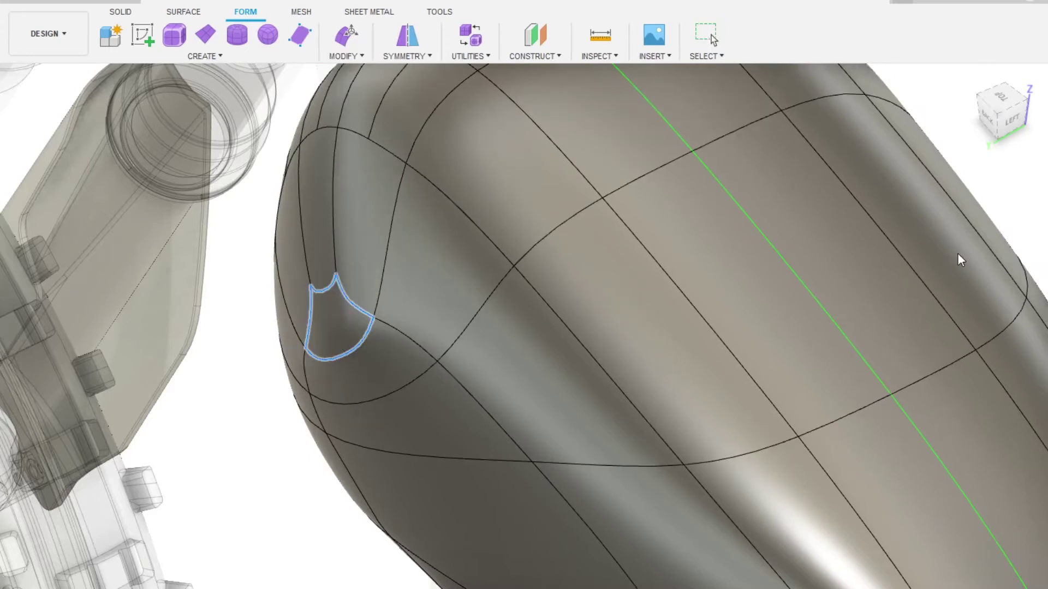
scroll(349, 164, down, 5)
shift+middle_drag(350, 164, 280, 351)
scroll(488, 244, up, 5)
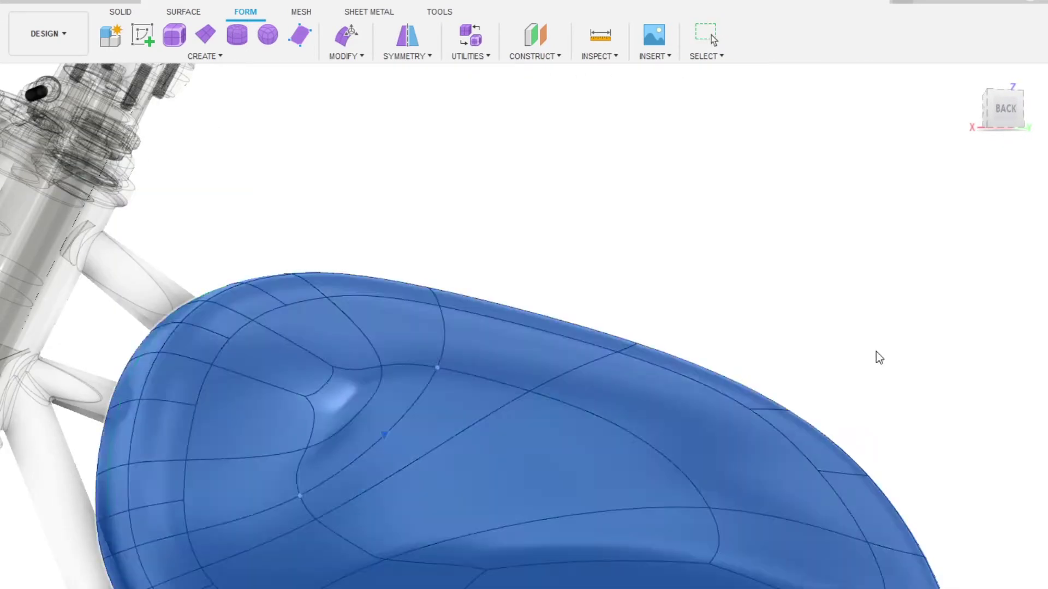
click(382, 367)
mouse_move(381, 367)
shift+middle_down()
mouse_move(297, 351)
mouse_move(327, 305)
shift+middle_up()
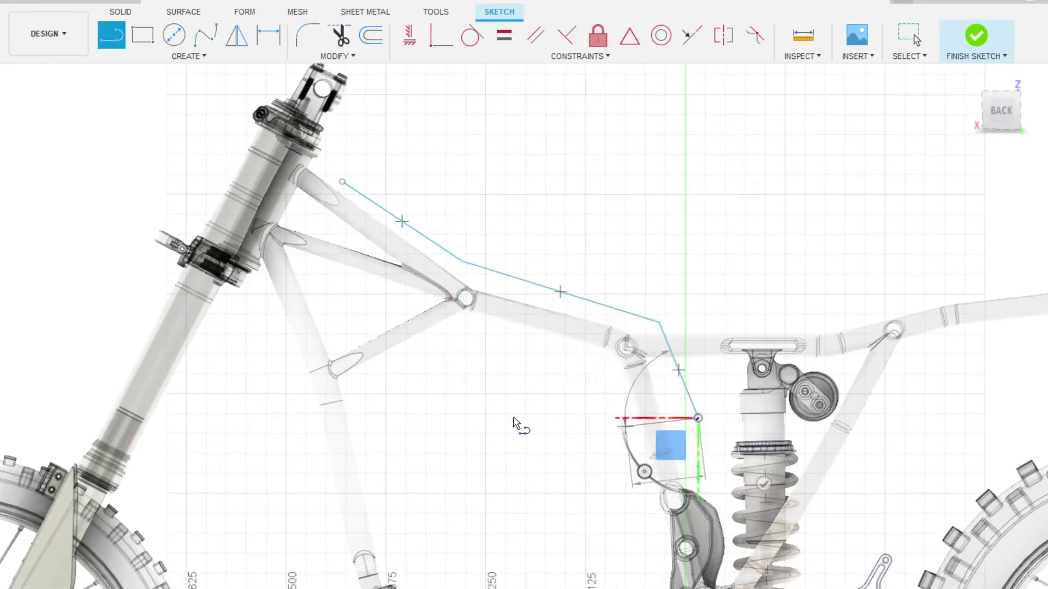
- Close the tank outline and finish the form as a solid block
click(256, 301)
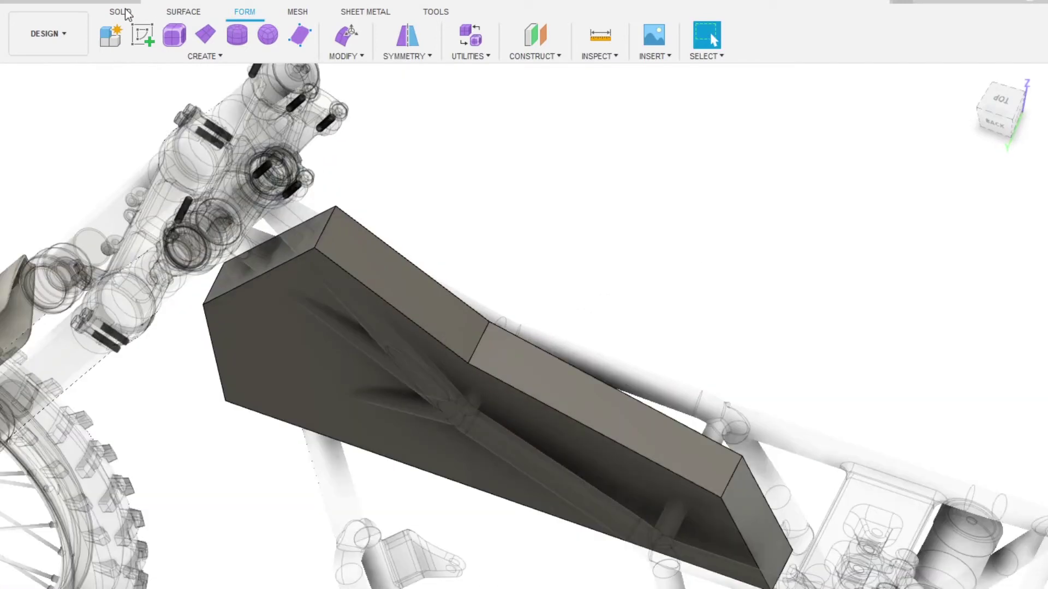
click(122, 12)
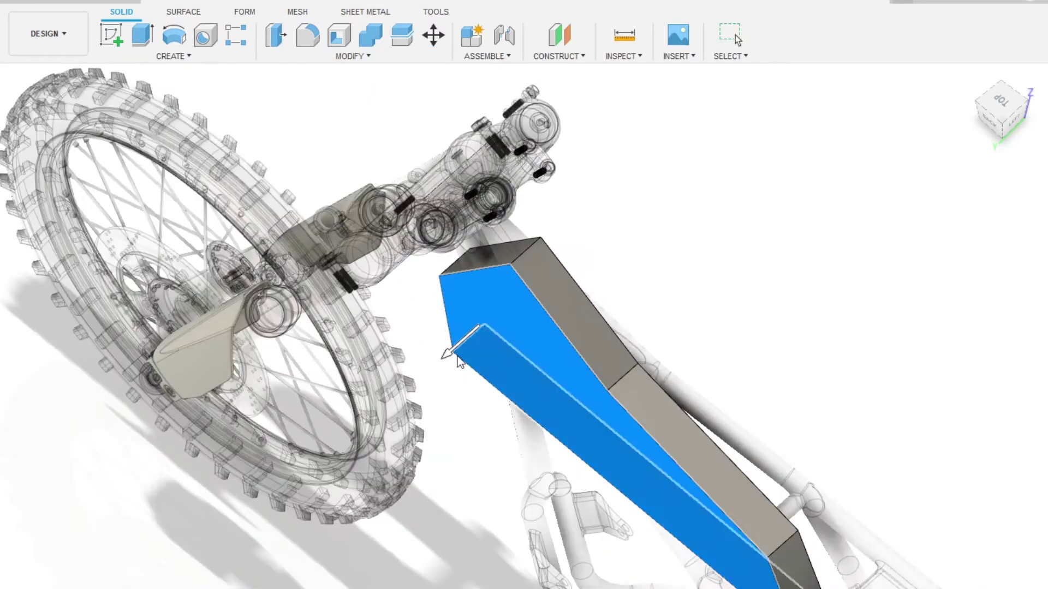
click(469, 308)
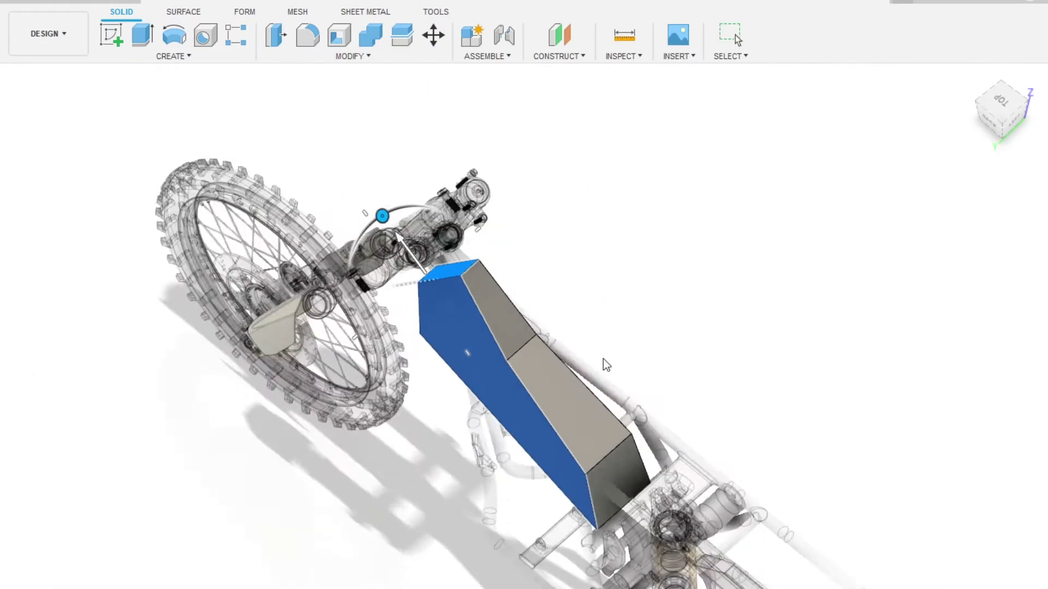
key(Escape)
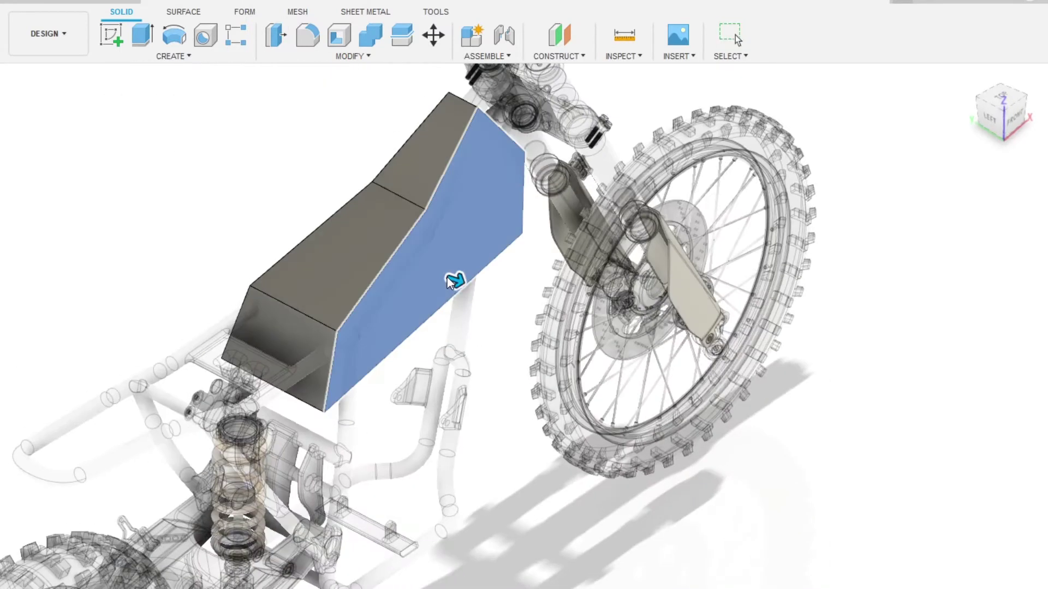
- Fillet the block's top edges
key(f)
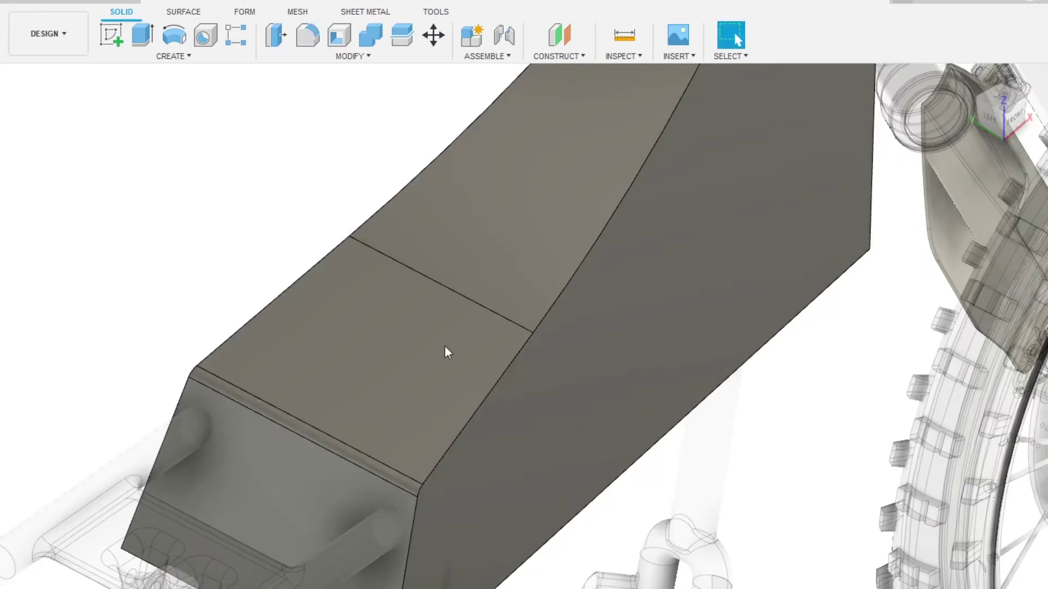
click(339, 264)
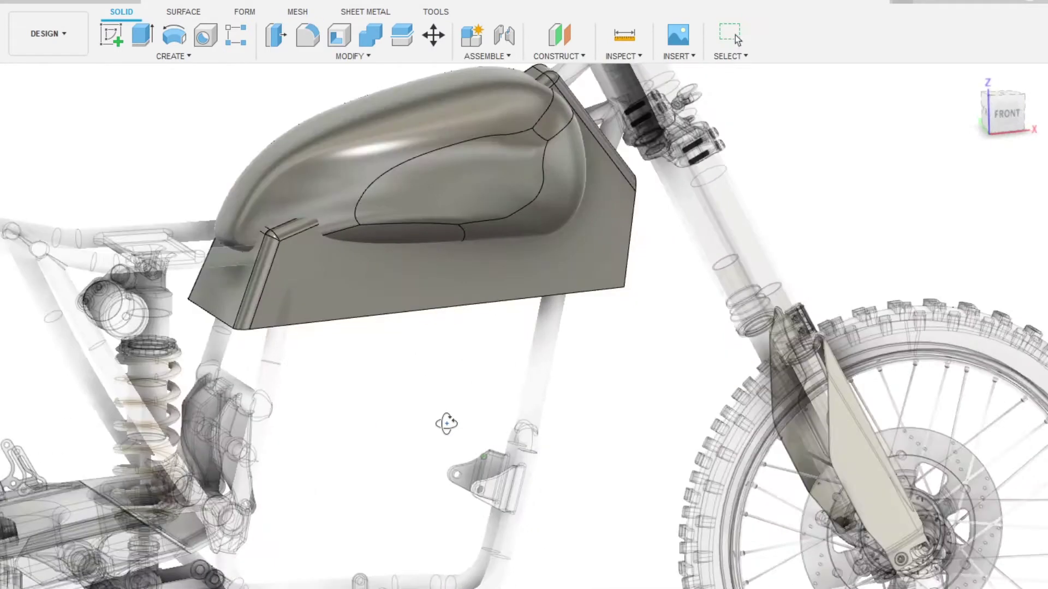
shift+middle_drag(447, 423, 472, 451)
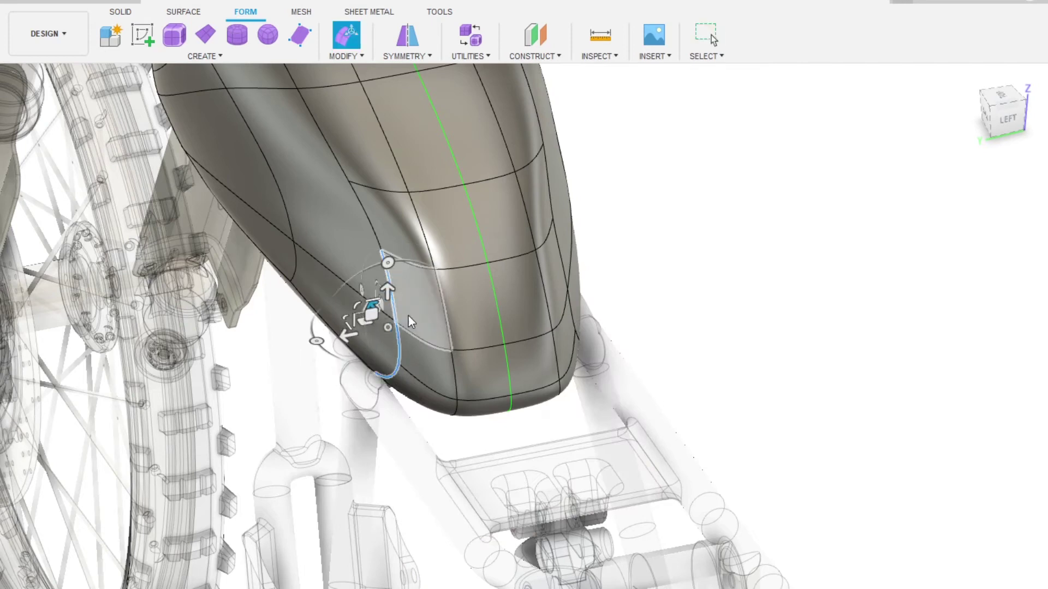
- Finish tweaking the sculpted tank nose with Edit Form and clear the selection
shift+middle_drag(400, 354, 343, 229)
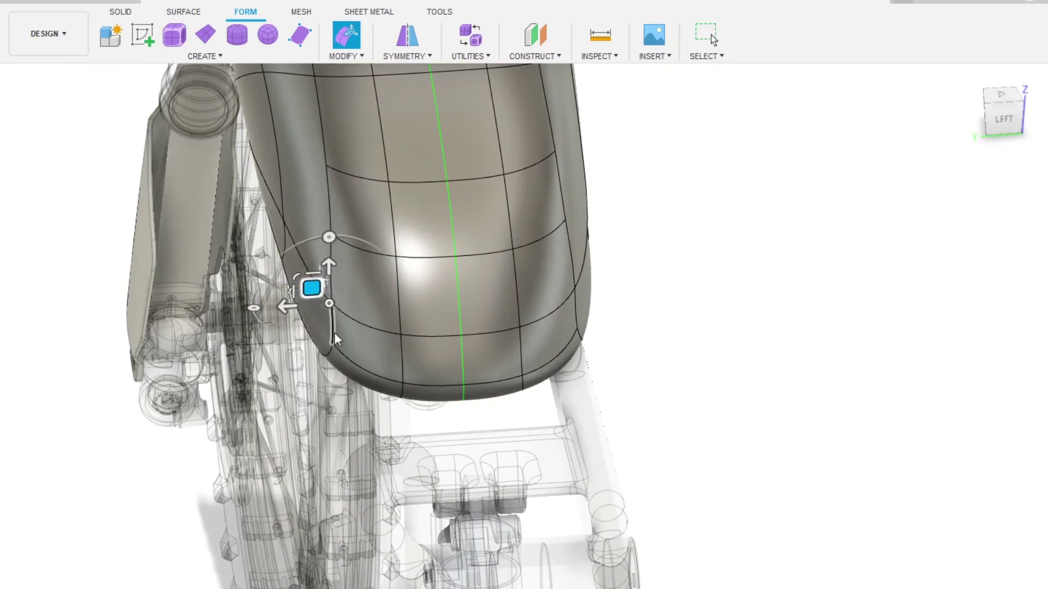
mouse_move(316, 285)
shift+middle_down()
mouse_move(288, 266)
mouse_move(379, 342)
shift+middle_up()
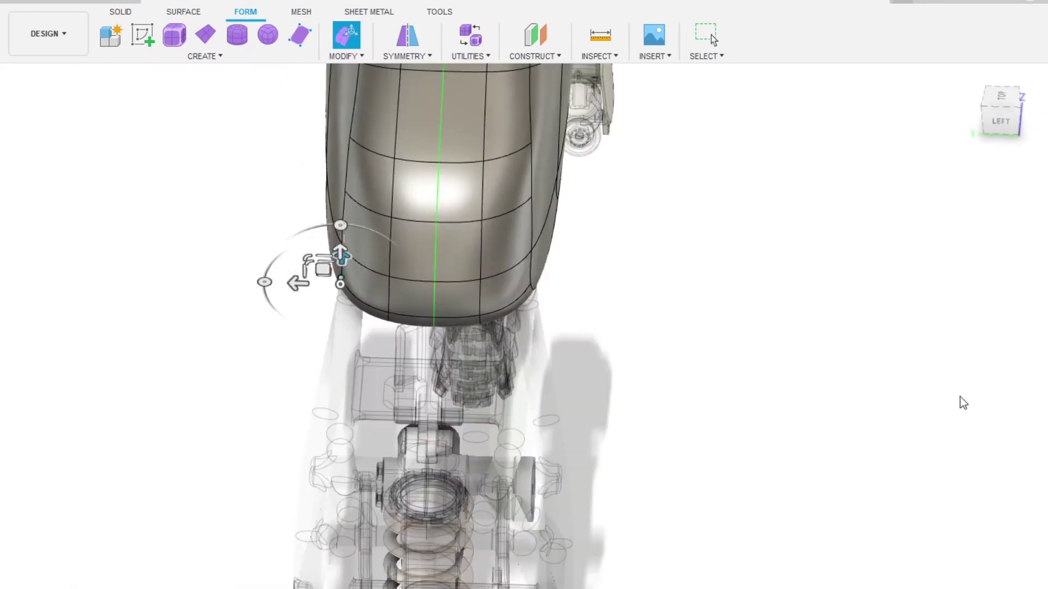
key(Escape)
click(153, 159)
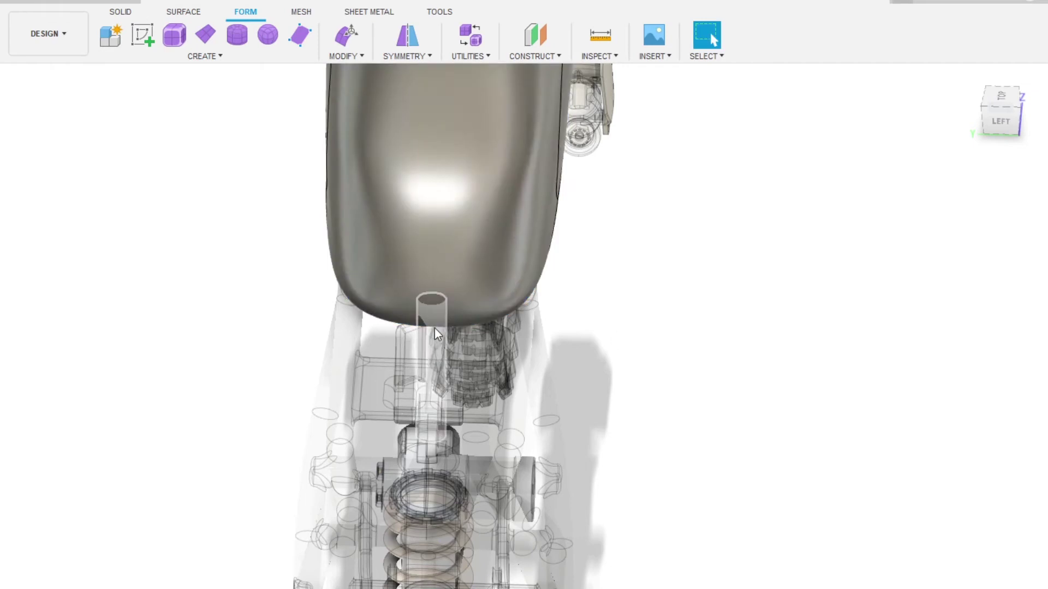
- Switch to SOLID and remove the boxy body around the tank
shift+middle_drag(153, 159, 508, 335)
click(342, 34)
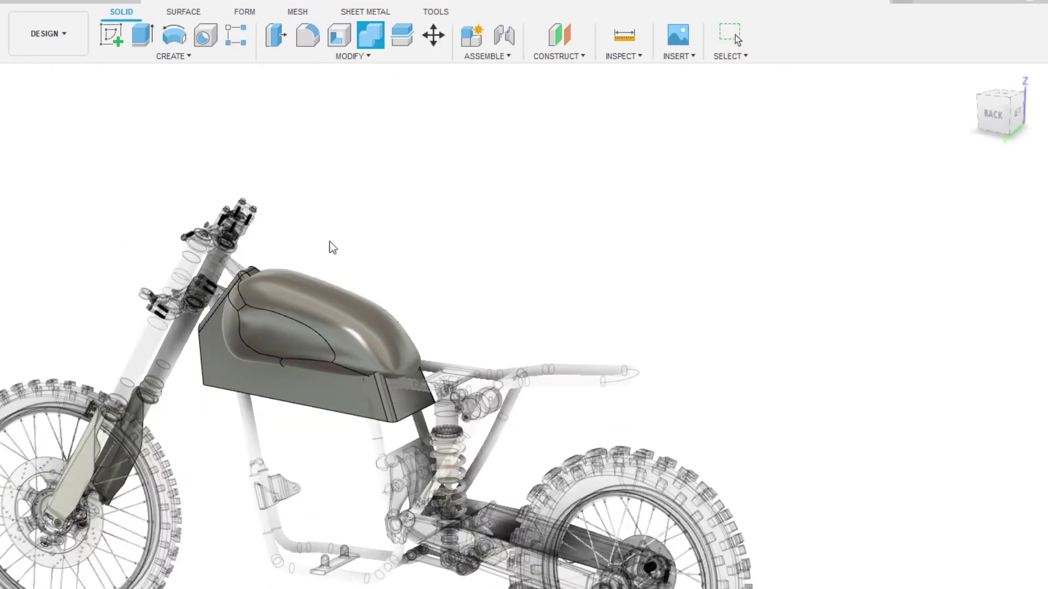
key(Escape)
mouse_move(519, 231)
shift+middle_down()
mouse_move(554, 264)
mouse_move(561, 254)
shift+middle_up()
scroll(363, 398, up, 5)
scroll(535, 264, down, 5)
scroll(568, 227, down, 3)
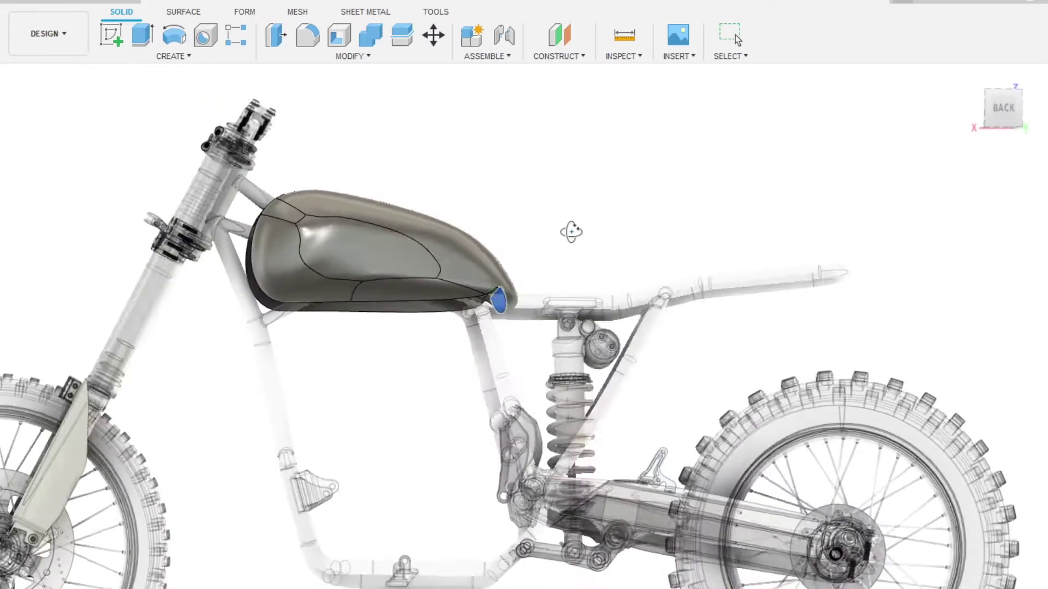
scroll(542, 262, up, 5)
scroll(542, 262, down, 5)
scroll(499, 400, up, 5)
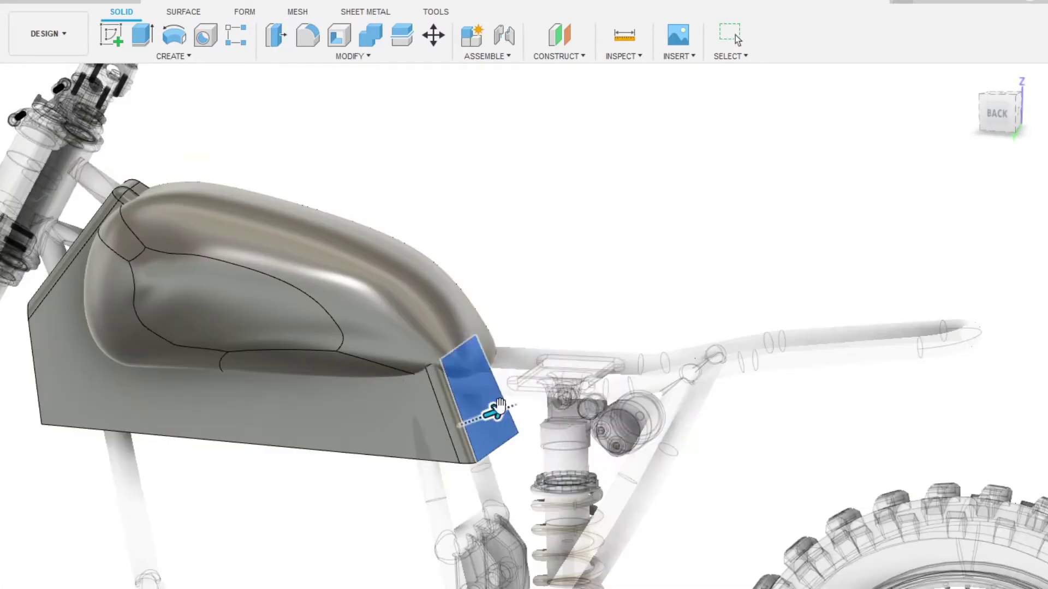
key(Escape)
- Orbit and zoom around the whole motorcycle to inspect the sculpted tank
scroll(503, 272, down, 5)
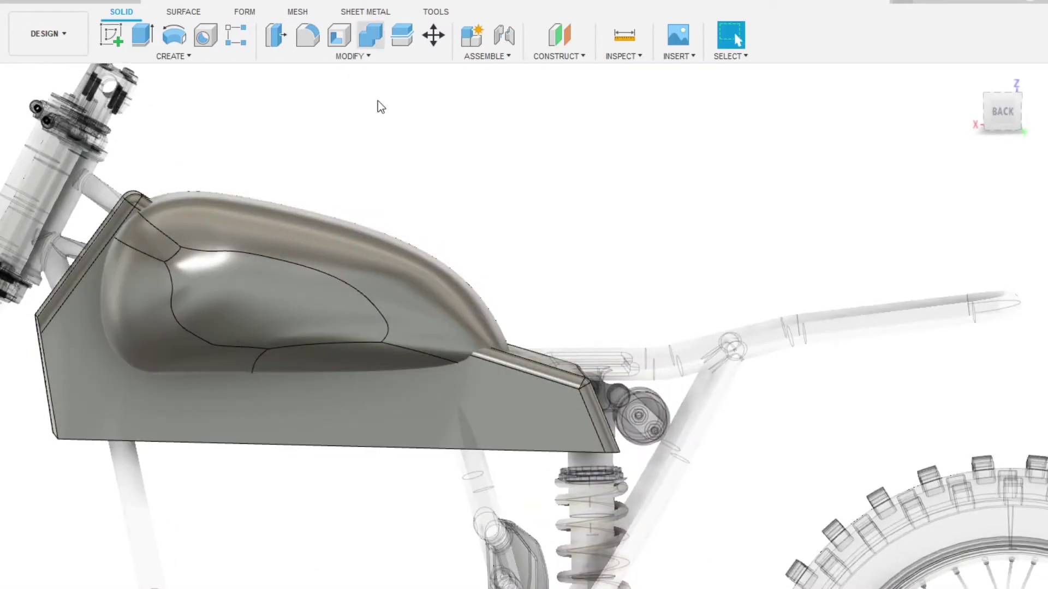
scroll(535, 266, up, 5)
scroll(575, 251, up, 2)
scroll(545, 379, up, 3)
mouse_move(545, 414)
shift+middle_down()
mouse_move(467, 220)
mouse_move(518, 243)
shift+middle_up()
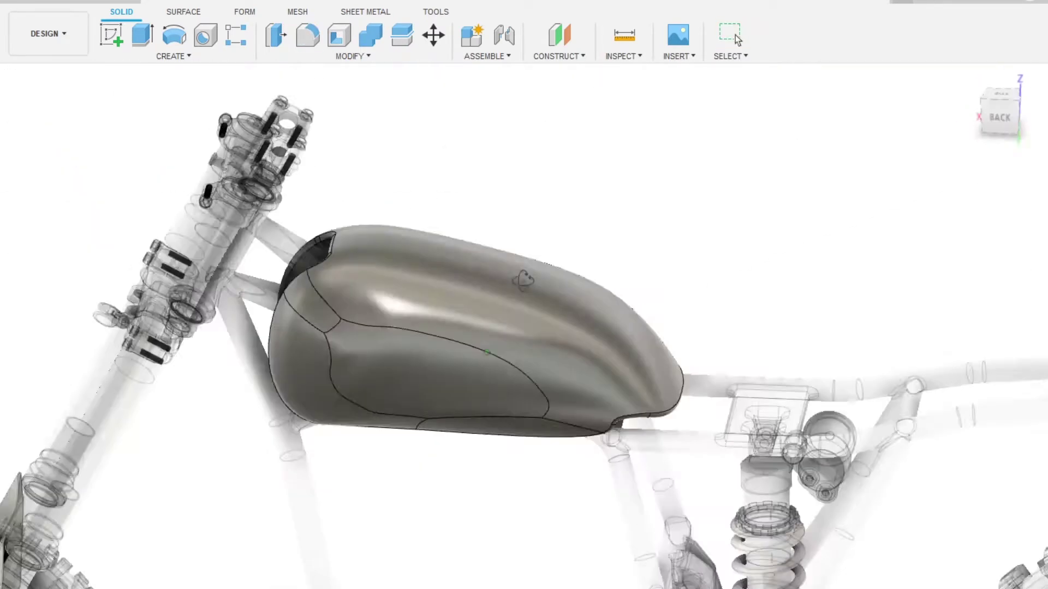
scroll(337, 245, down, 3)
scroll(349, 273, up, 5)
scroll(71, 181, down, 8)
scroll(224, 225, up, 1)
mouse_move(224, 224)
shift+middle_down()
mouse_move(403, 189)
mouse_move(398, 243)
shift+middle_up()
scroll(398, 243, up, 1)
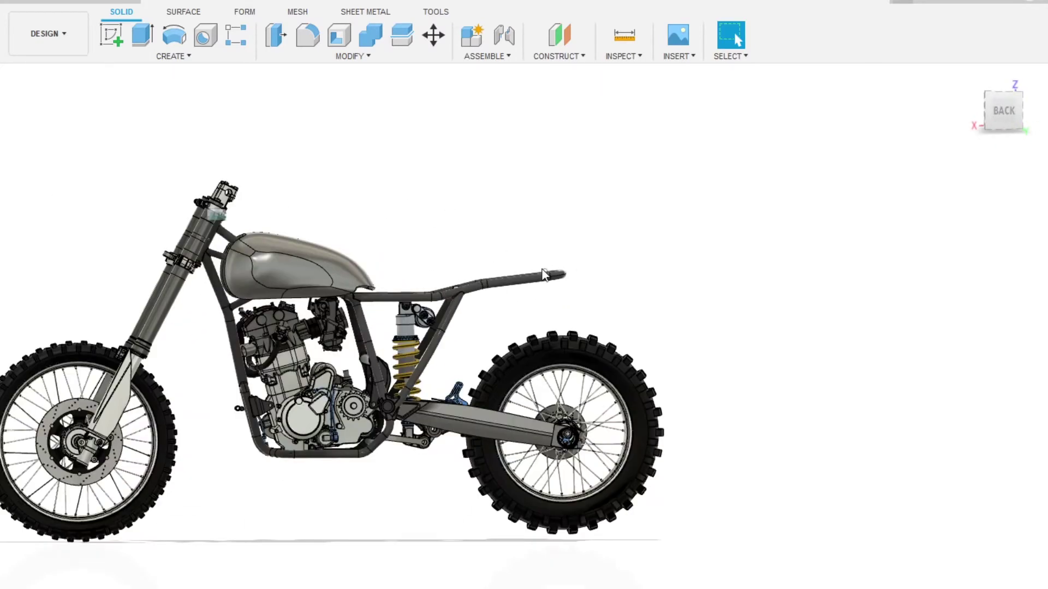
- Move the filler-neck ring body down onto the top of the tank
scroll(510, 247, up, 2)
shift+middle_drag(509, 248, 526, 253)
scroll(840, 299, down, 3)
scroll(461, 300, up, 5)
scroll(791, 180, down, 3)
scroll(791, 180, up, 4)
click(111, 35)
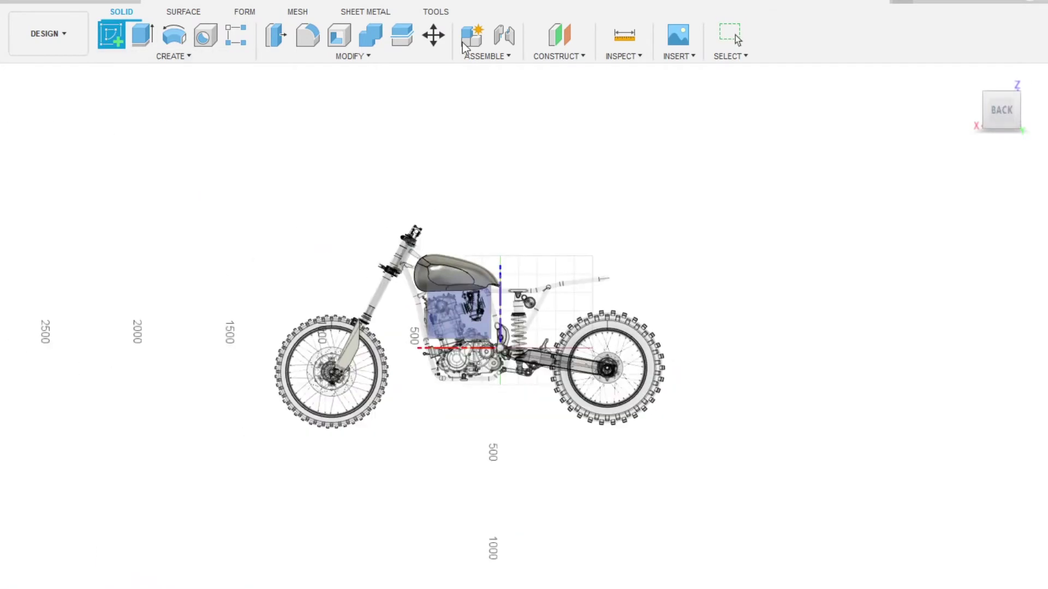
key(Escape)
shift+middle_drag(649, 136, 648, 206)
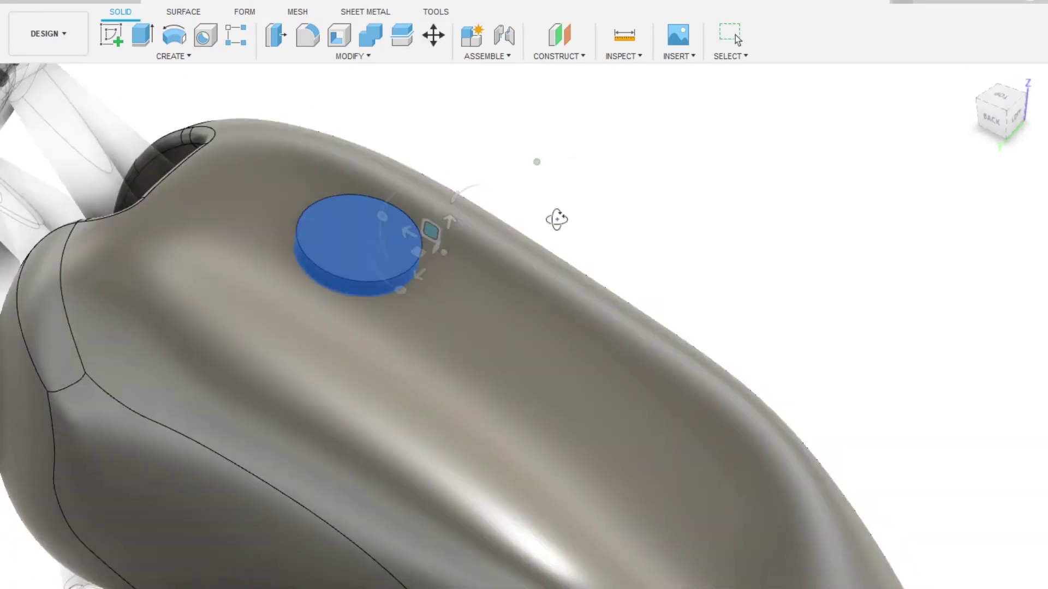
mouse_move(557, 218)
shift+middle_down()
mouse_move(457, 199)
mouse_move(528, 125)
shift+middle_up()
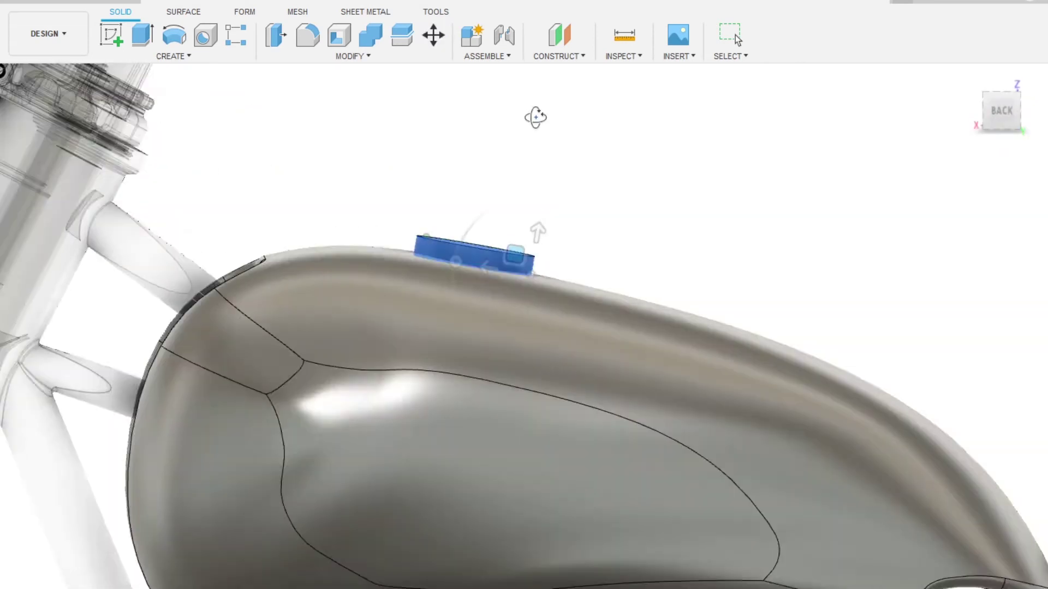
key(Escape)
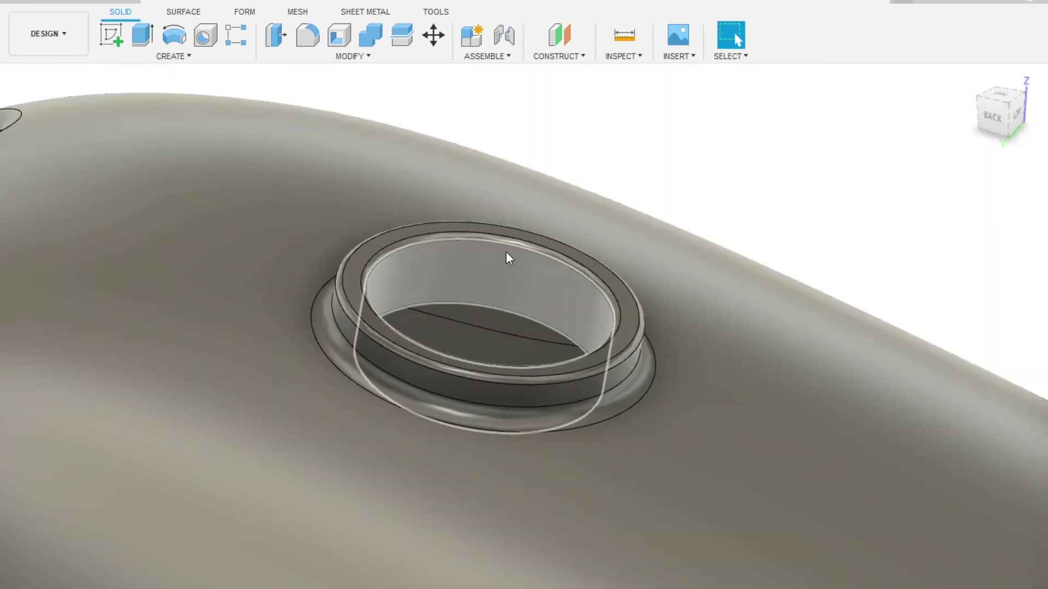
- Apply Modify > Thread to the ring's inner wall
click(507, 257)
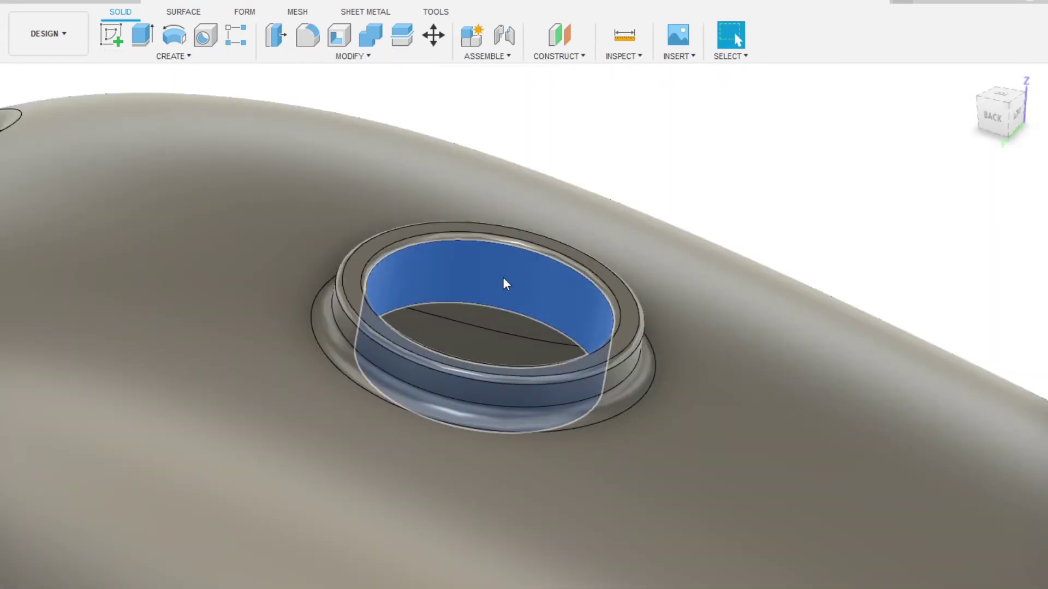
shift+middle_drag(962, 390, 780, 236)
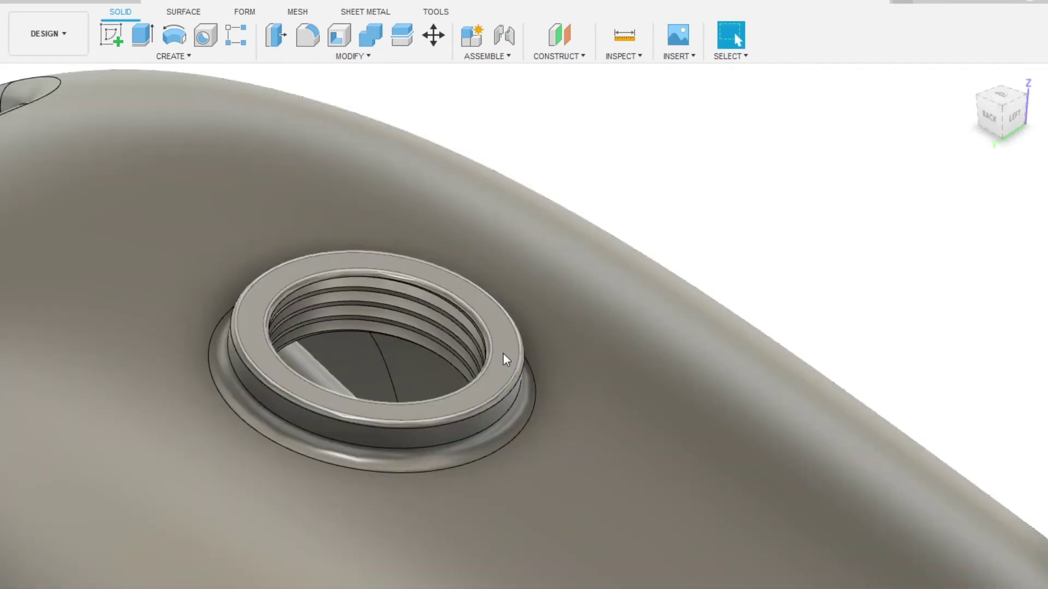
click(989, 116)
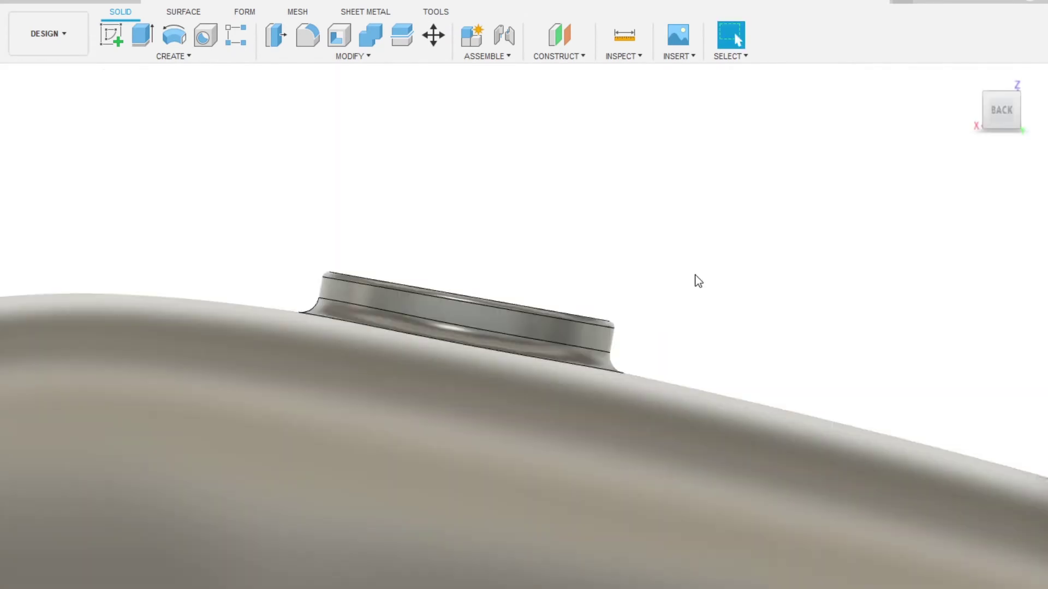
- Sketch the cap's closed half-profile outline above the filler neck
click(120, 38)
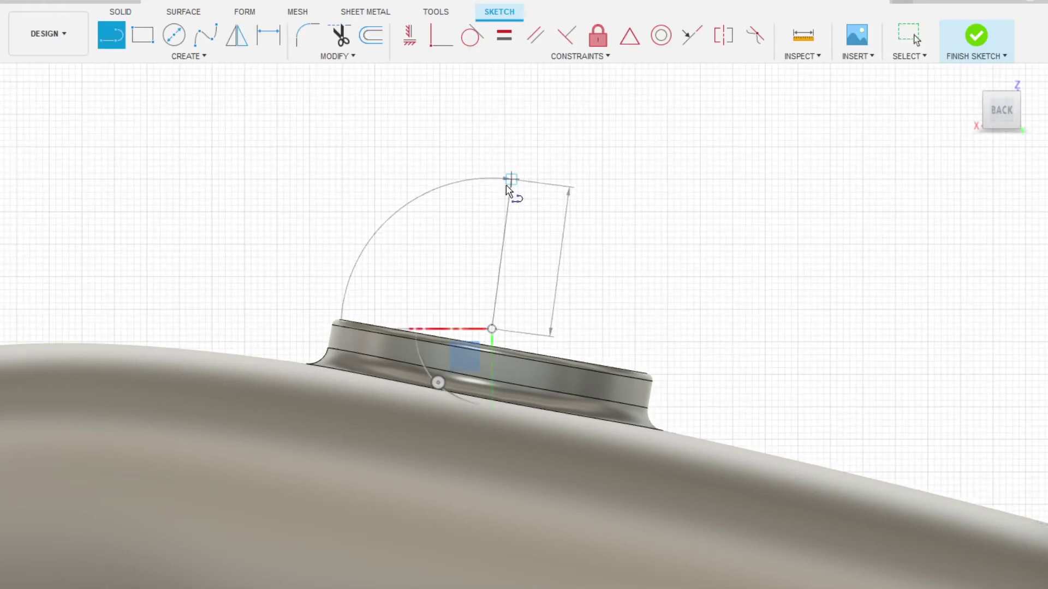
click(517, 186)
click(537, 254)
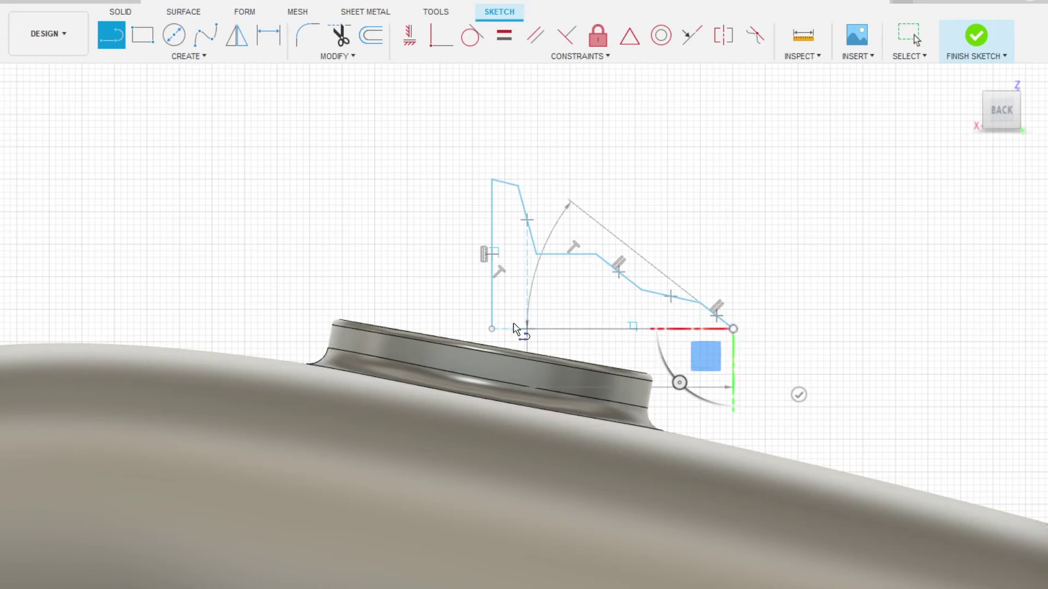
click(513, 327)
scroll(492, 349, down, 3)
key(Escape)
scroll(666, 296, up, 5)
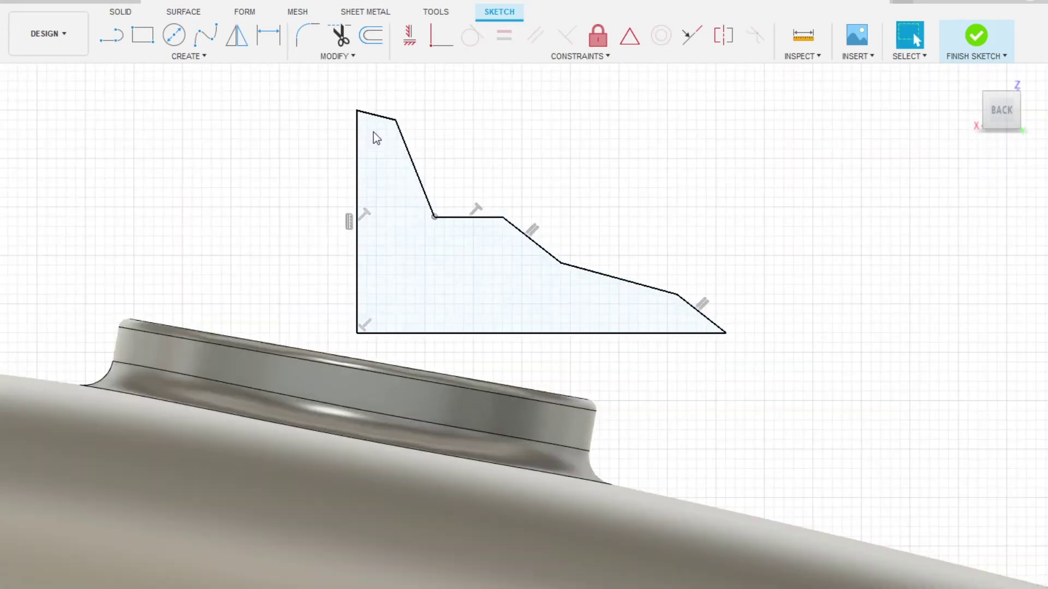
- Round the profile's sharp corners with R3.50 sketch fillets and finish the sketch
key(f)
scroll(549, 242, down, 2)
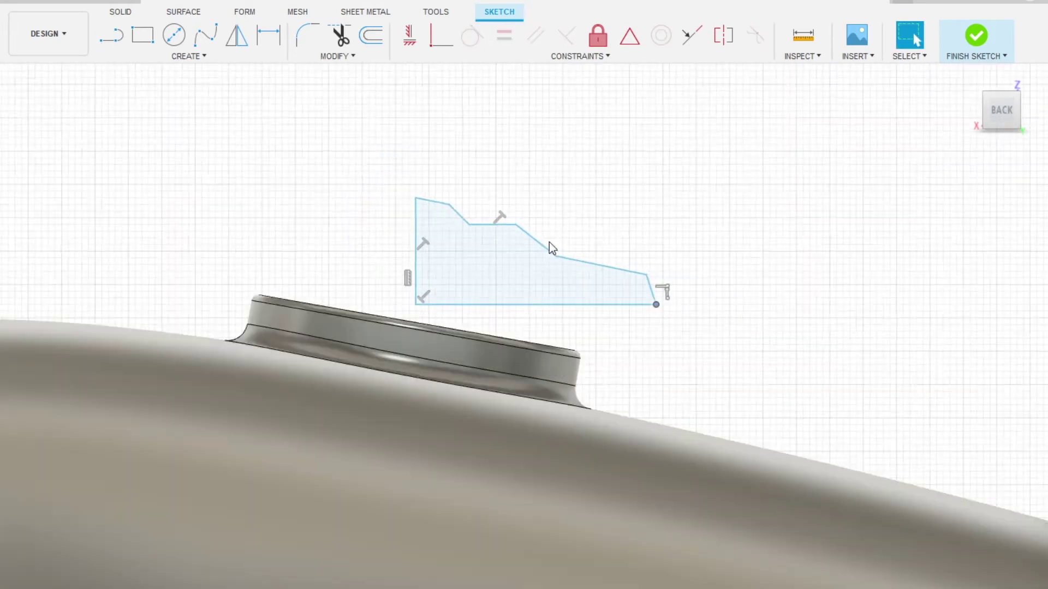
scroll(449, 214, up, 3)
scroll(397, 160, up, 1)
click(611, 293)
scroll(568, 274, down, 2)
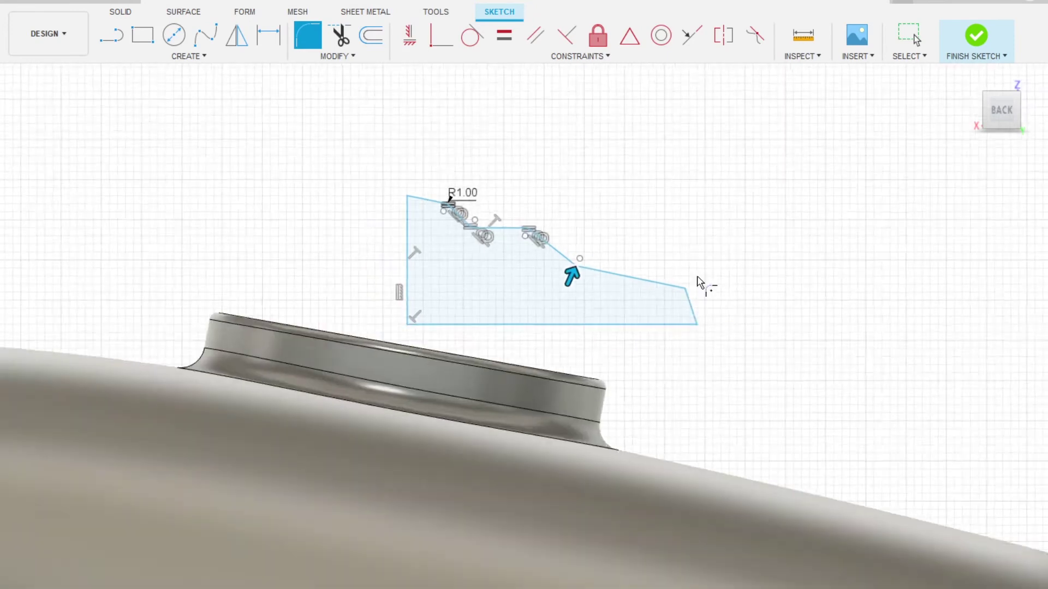
scroll(681, 292, up, 2)
click(684, 295)
scroll(583, 211, down, 2)
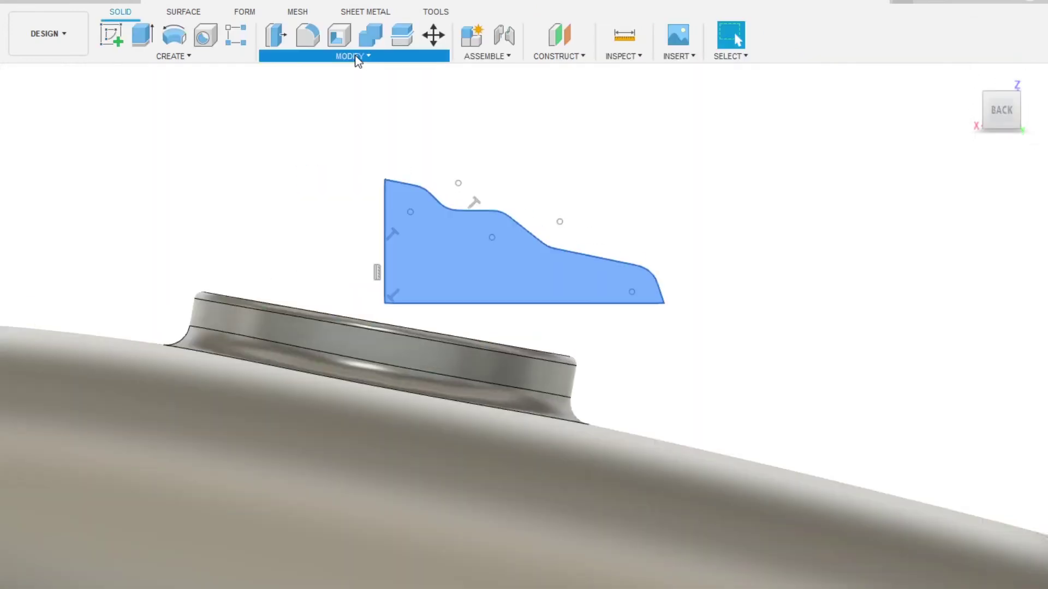
click(174, 35)
click(386, 240)
click(948, 367)
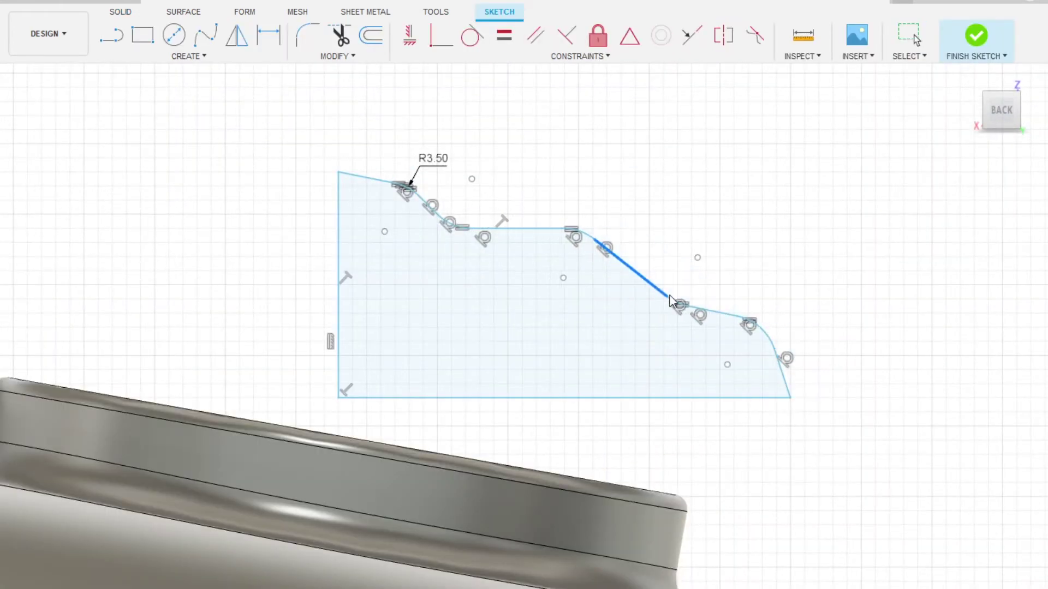
click(962, 39)
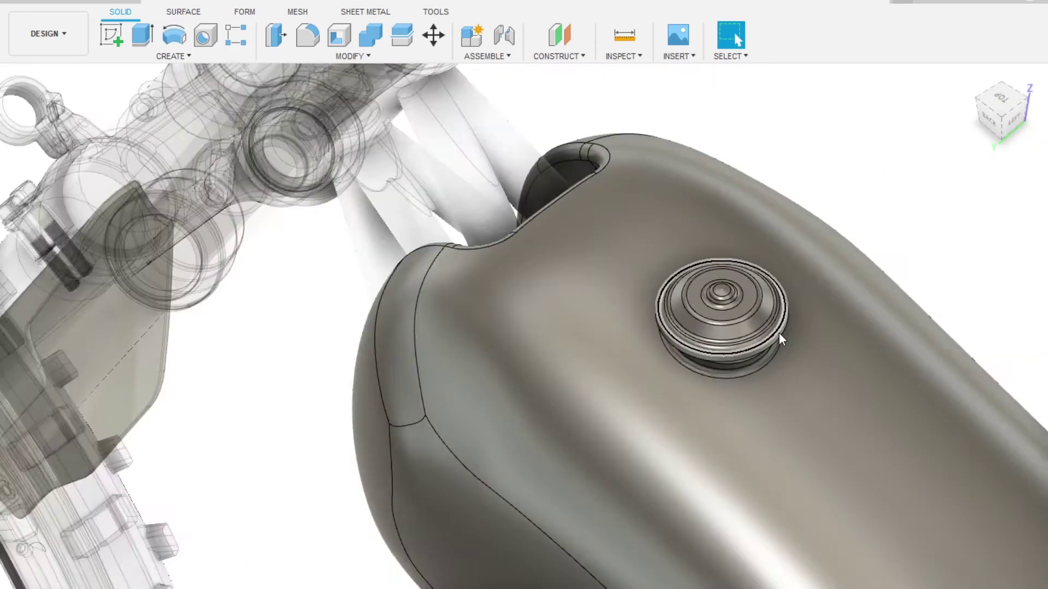
- Revolve the profile into the cap body and lift it above the neck
key(m)
key(Return)
mouse_move(774, 273)
shift+middle_down()
mouse_move(646, 459)
mouse_move(692, 327)
shift+middle_up()
- Sketch a 36 mm circle on the cap's underside
click(692, 328)
key(c)
click(540, 385)
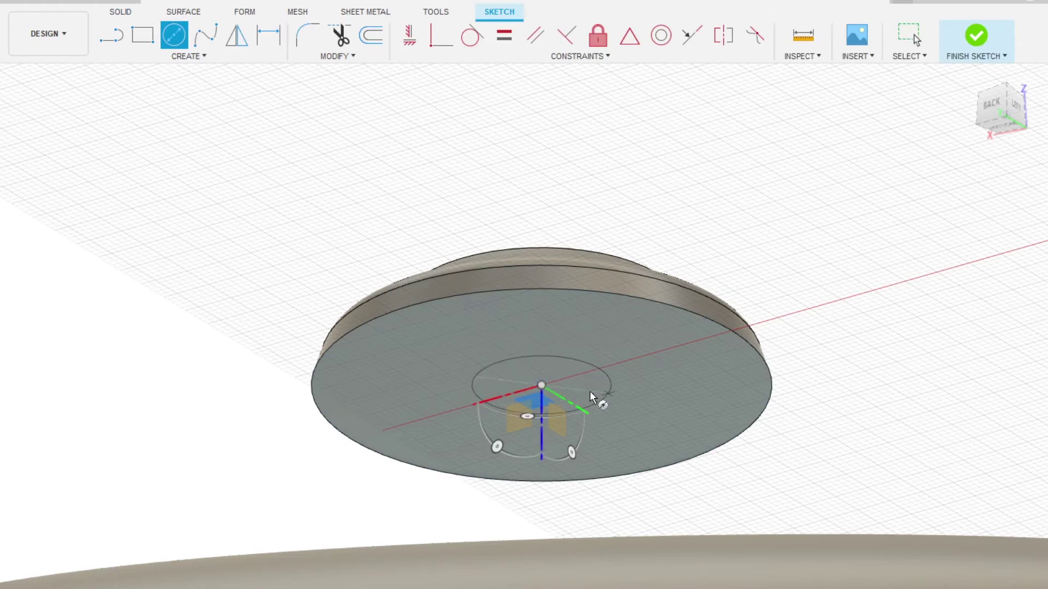
click(590, 391)
key(Escape)
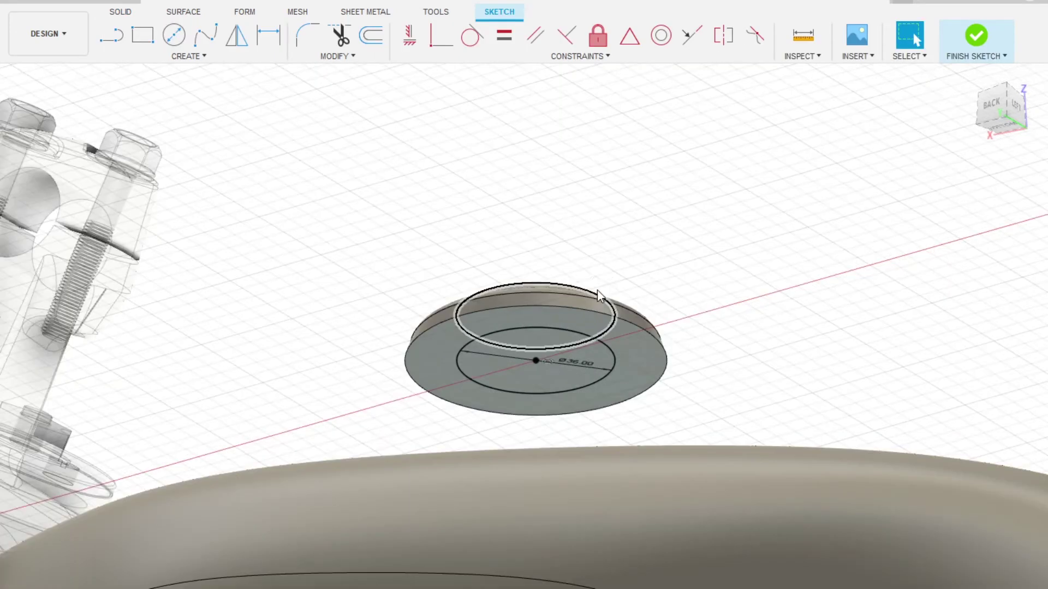
shift+middle_drag(589, 391, 608, 244)
scroll(610, 250, down, 3)
click(976, 36)
scroll(576, 368, up, 5)
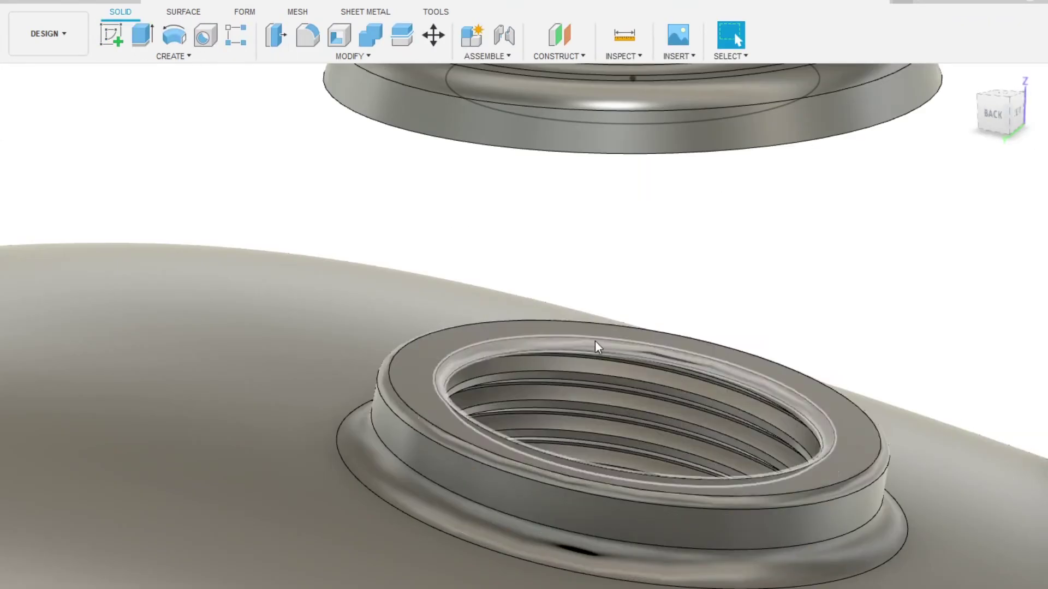
- Extrude the circle down into a cylindrical spigot beneath the cap
click(603, 335)
shift+middle_drag(648, 335, 715, 278)
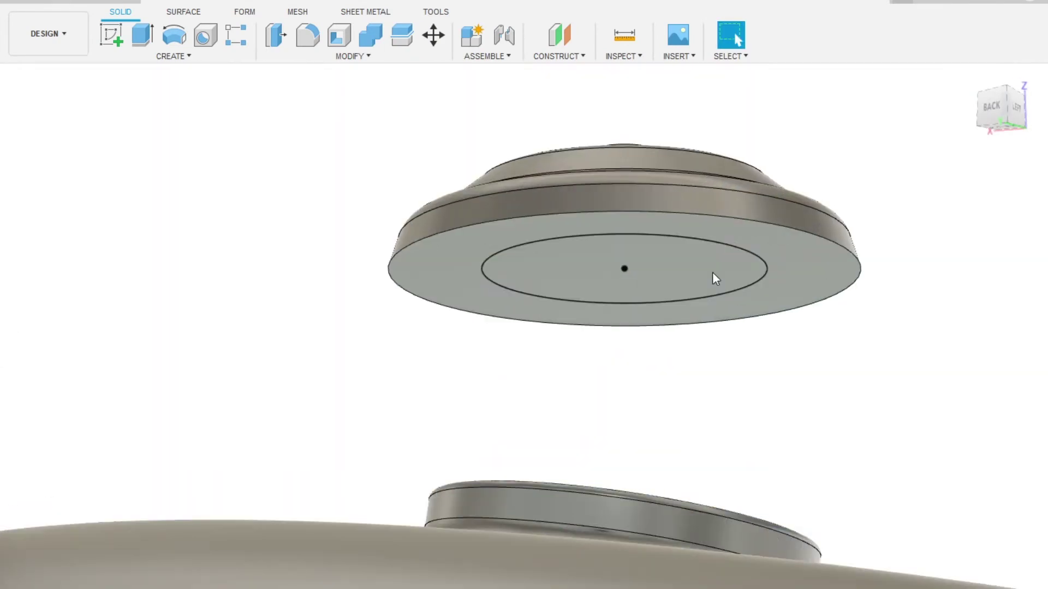
double_click(748, 251)
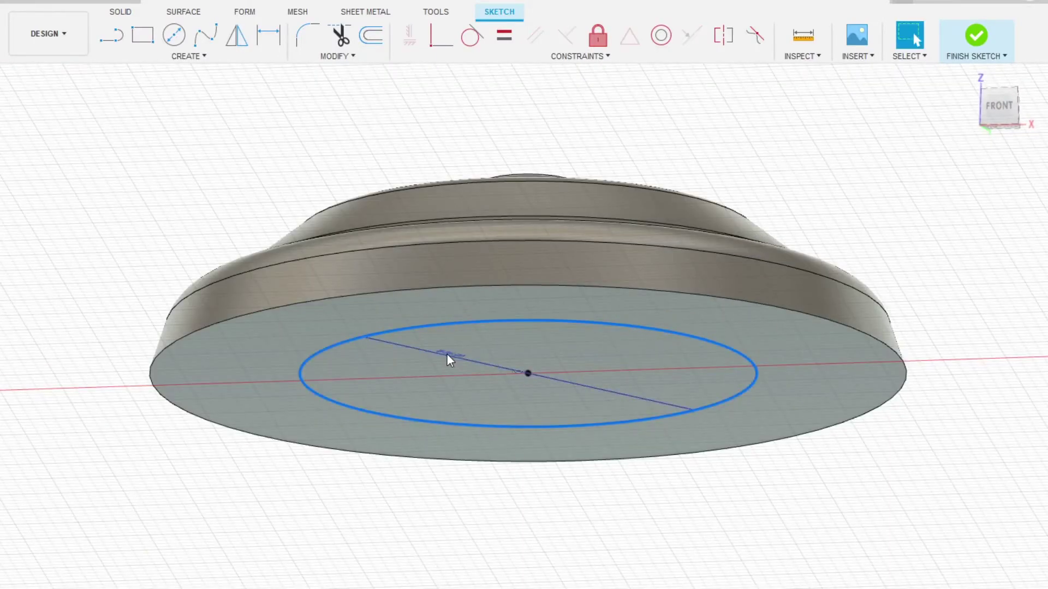
scroll(450, 354, down, 3)
key(e)
click(546, 254)
drag(498, 327, 498, 351)
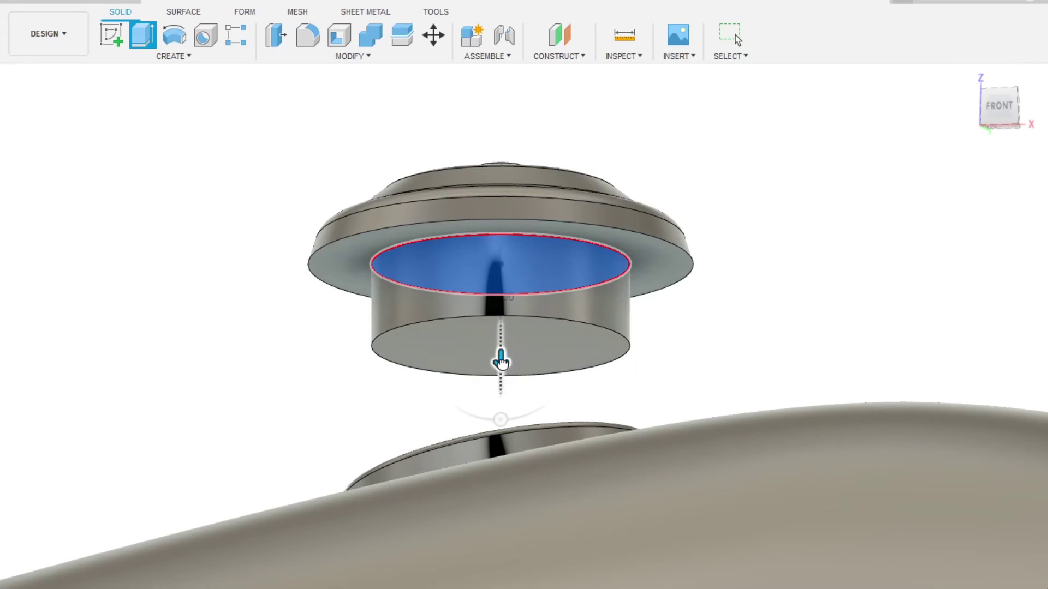
key(Return)
scroll(636, 283, up, 2)
scroll(580, 224, up, 2)
scroll(325, 342, up, 3)
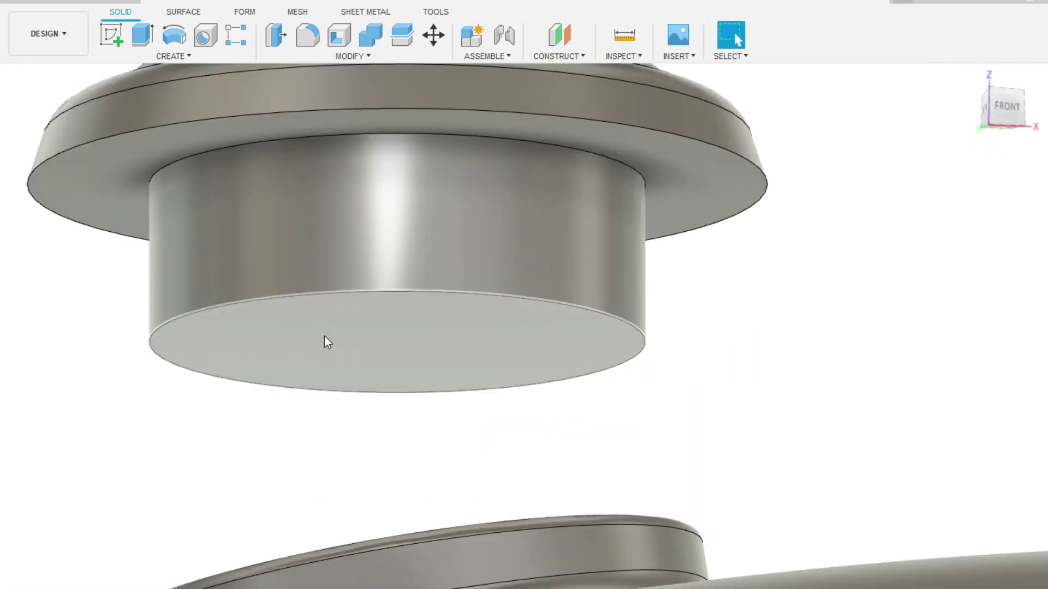
- Cut a 13.00 hole up into the spigot from its bottom face
key(c)
click(325, 342)
click(397, 342)
key(e)
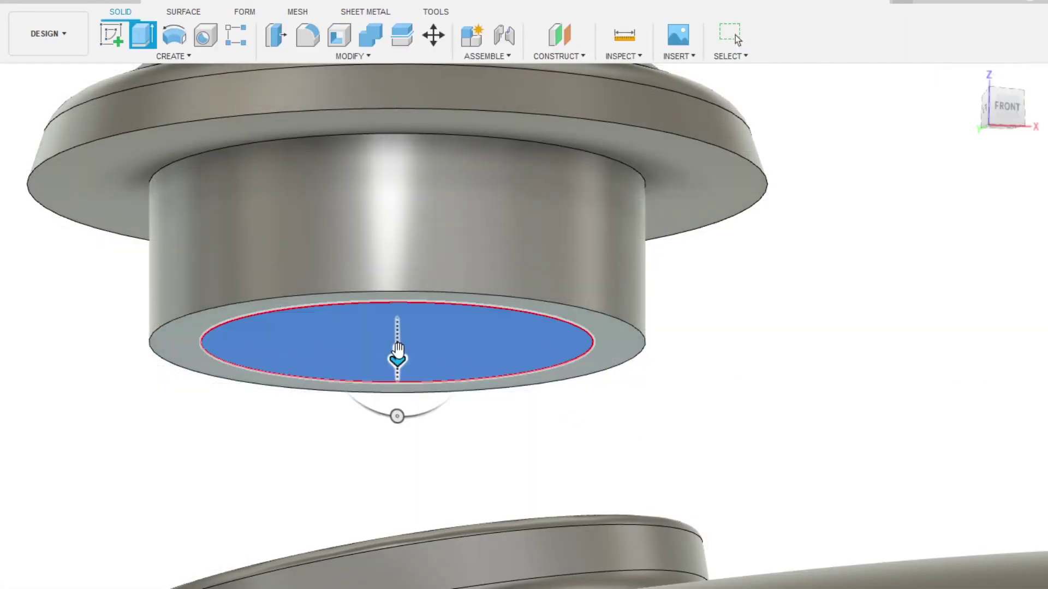
drag(398, 343, 398, 169)
scroll(506, 207, down, 3)
mouse_move(507, 206)
middle_down()
mouse_move(503, 182)
mouse_move(416, 152)
middle_up()
key(Return)
scroll(578, 300, down, 2)
mouse_move(578, 300)
shift+middle_down()
mouse_move(602, 288)
mouse_move(538, 229)
mouse_move(690, 346)
shift+middle_up()
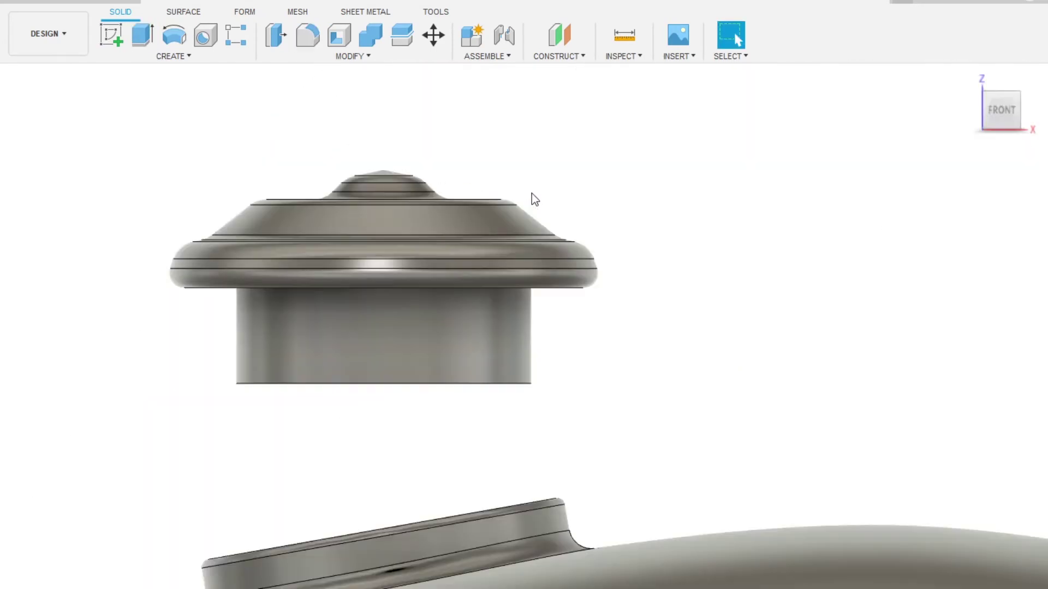
- Sketch the wedge fin beside the cap, extrude it symmetrically and fillet its edge
click(651, 221)
key(l)
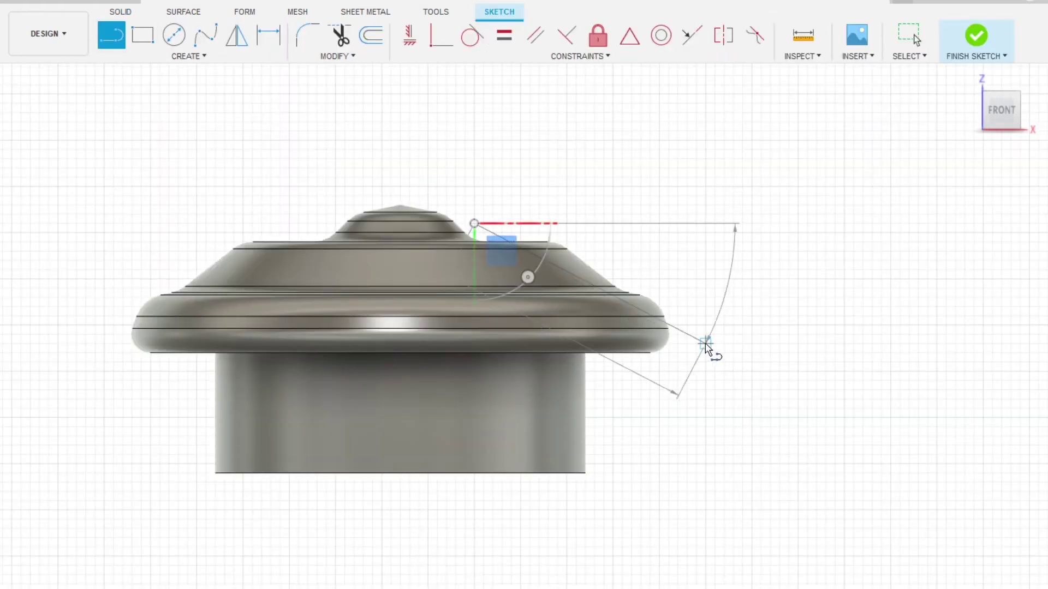
key(ctrl+z)
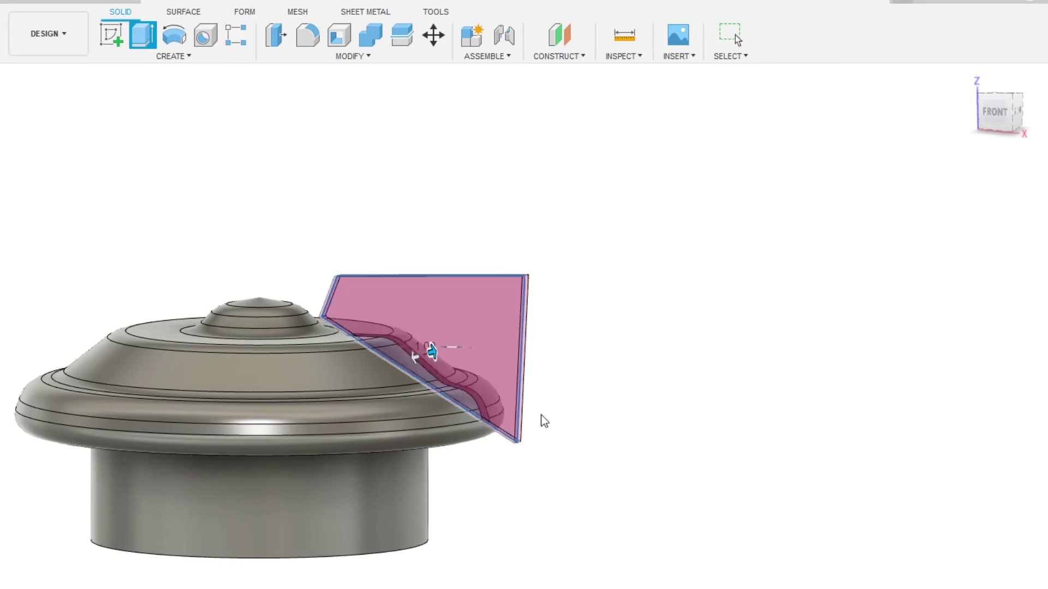
key(Return)
scroll(600, 426, up, 3)
key(f)
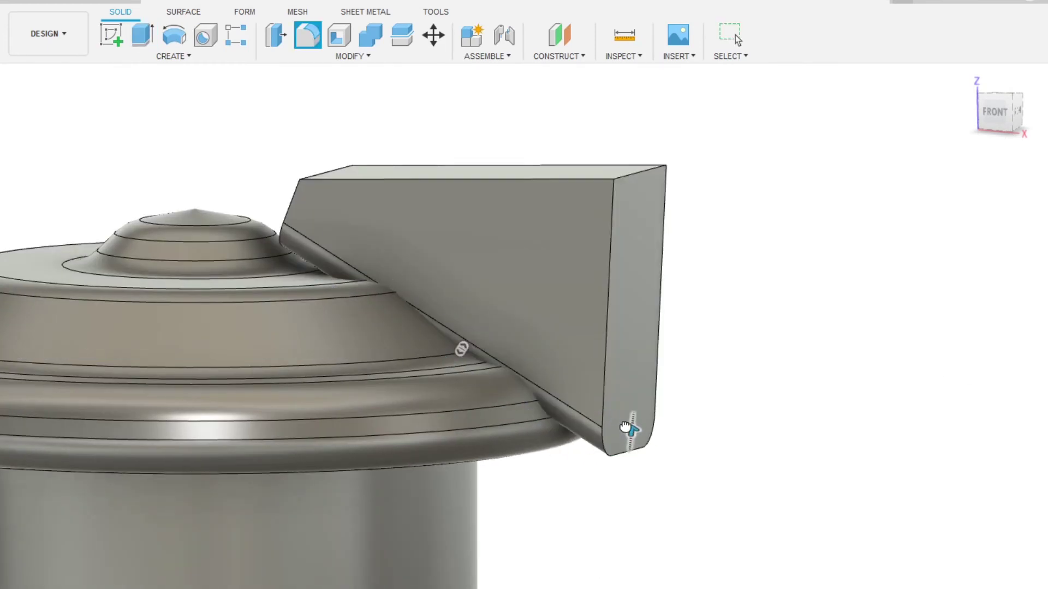
key(Escape)
scroll(767, 398, down, 5)
- Circular-pattern the fin seven times around the cap's axis
shift+middle_drag(768, 398, 105, 421)
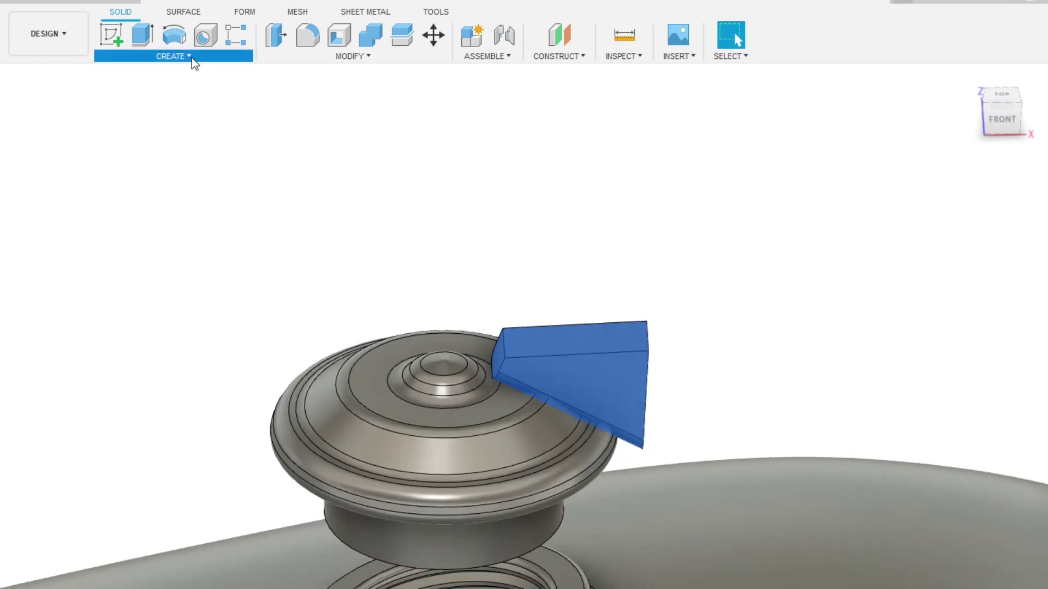
click(482, 434)
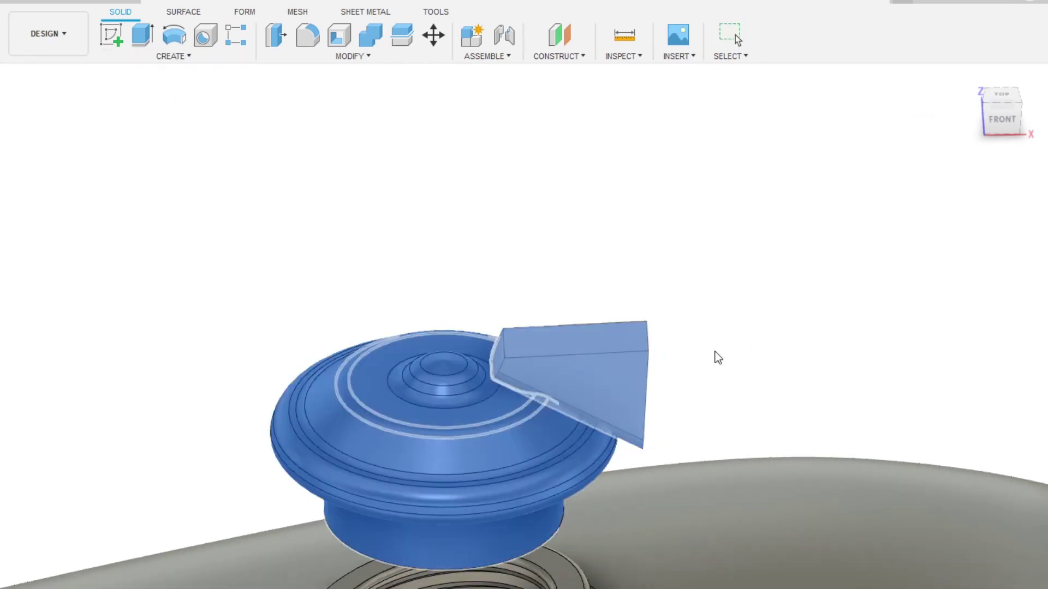
key(Escape)
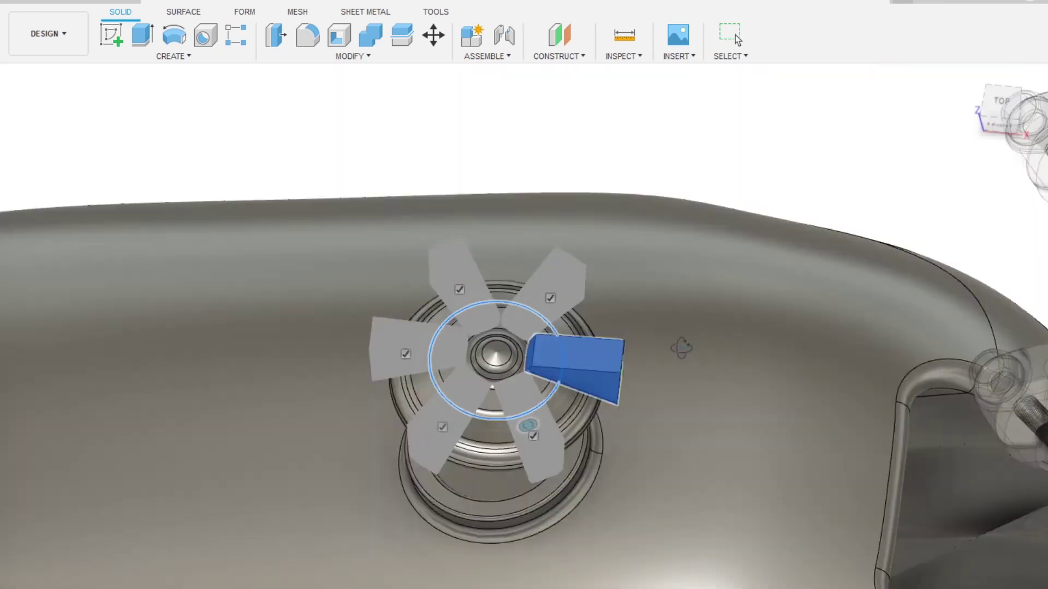
shift+middle_drag(678, 346, 677, 312)
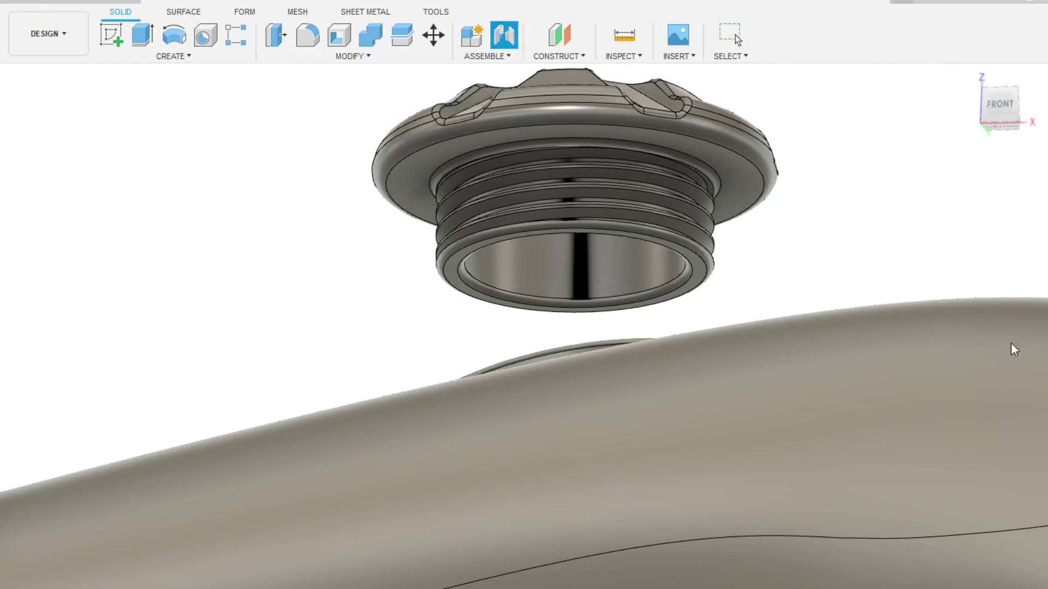
- Move the finned cap onto the filler neck and switch to the Render workspace
key(Escape)
click(702, 271)
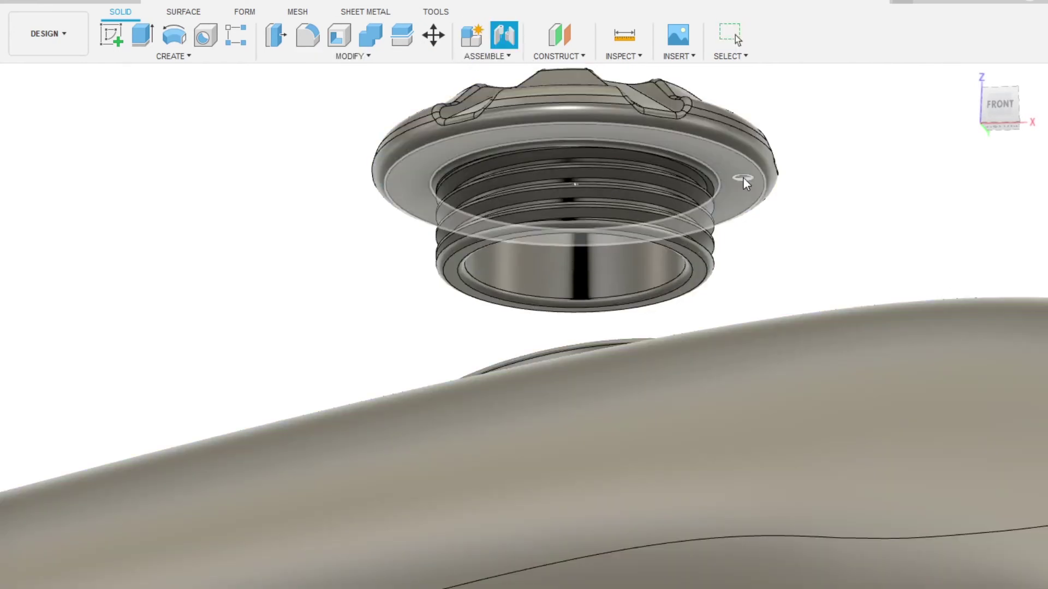
mouse_move(924, 329)
shift+middle_down()
mouse_move(751, 159)
mouse_move(719, 250)
shift+middle_up()
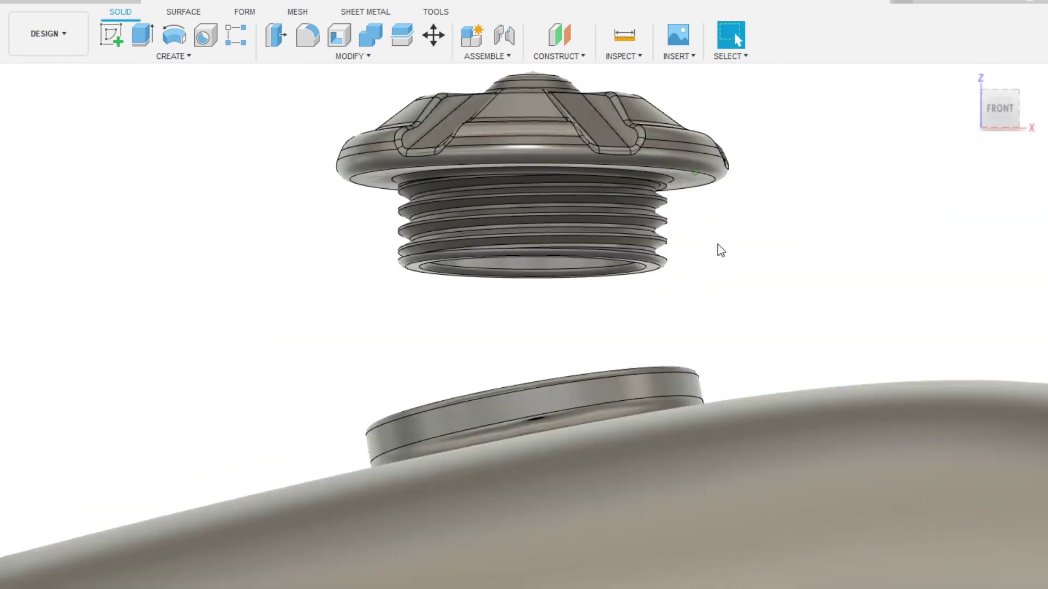
key(m)
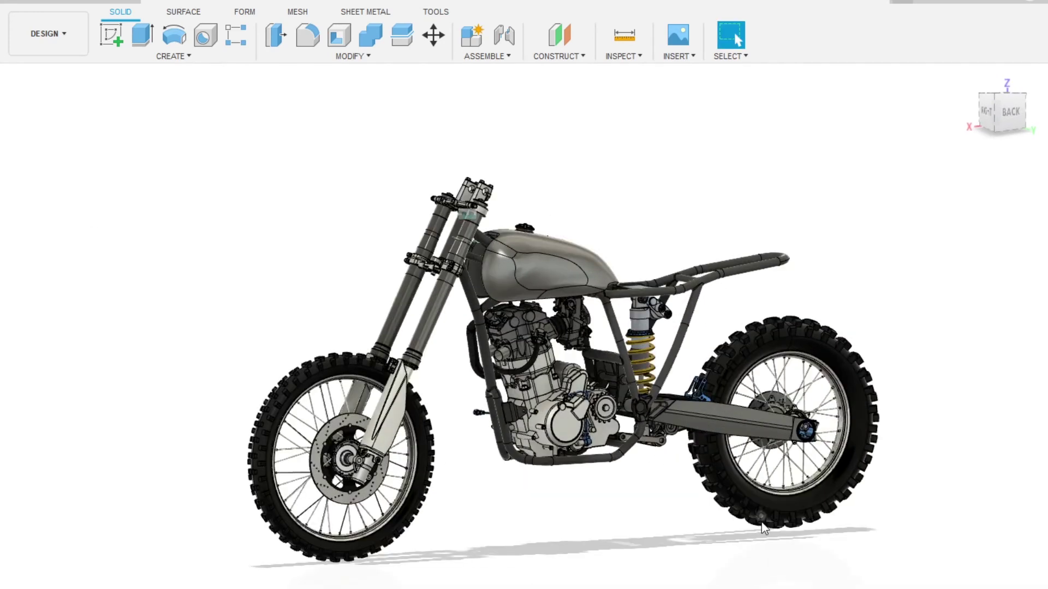
click(60, 33)
click(57, 126)
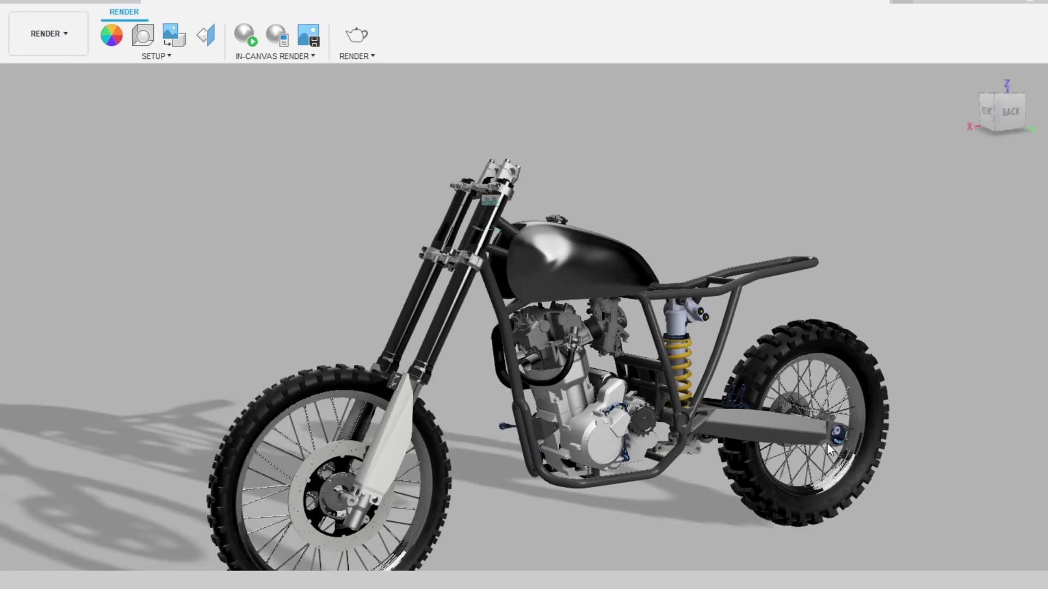
- Give the fuel tank a teal paint appearance, then drag grey onto the rear shock
key(a)
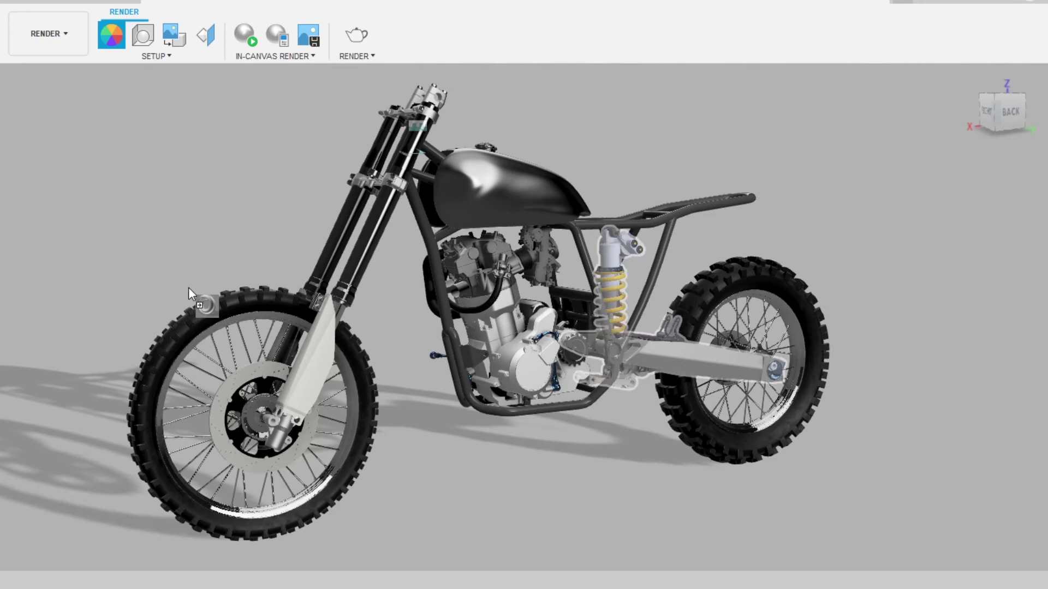
scroll(711, 365, up, 3)
scroll(593, 330, up, 3)
key(Escape)
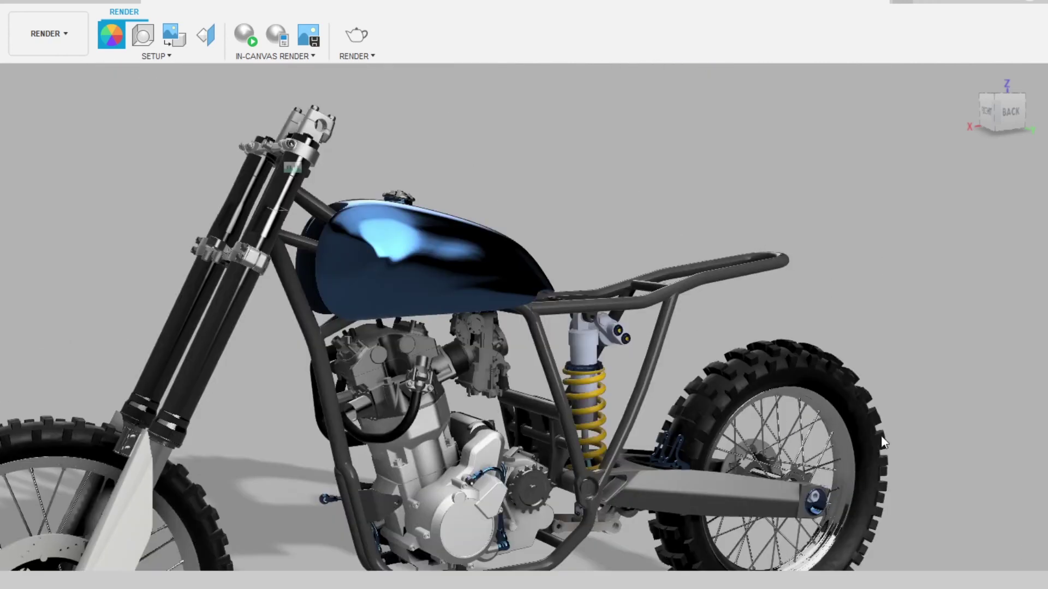
middle_drag(809, 383, 809, 407)
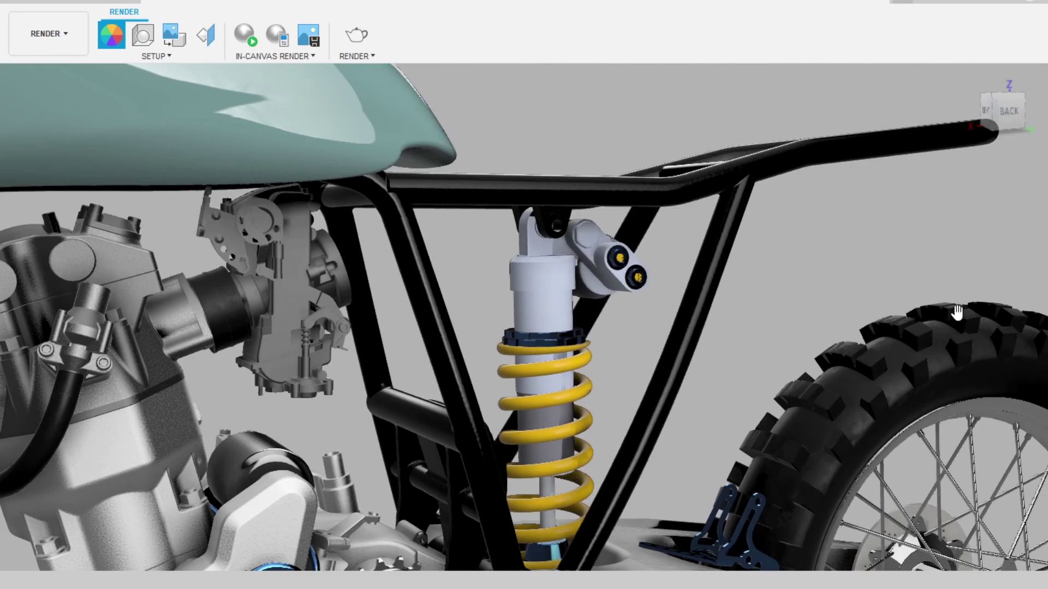
drag(570, 300, 570, 299)
- Apply a blue-tinted metal appearance to the fuel cap
scroll(546, 382, down, 5)
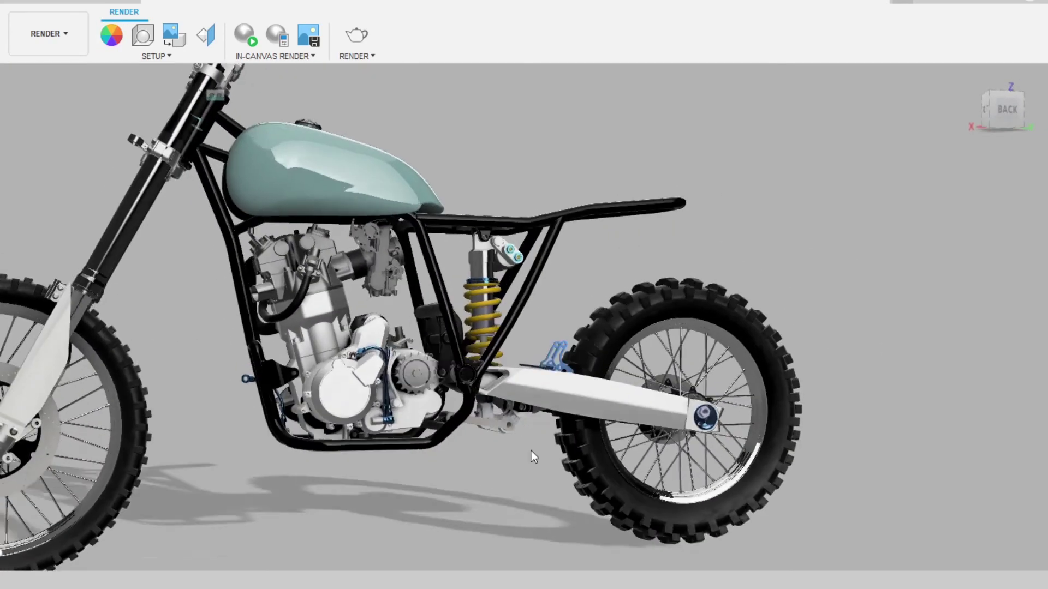
key(a)
shift+middle_drag(556, 245, 585, 251)
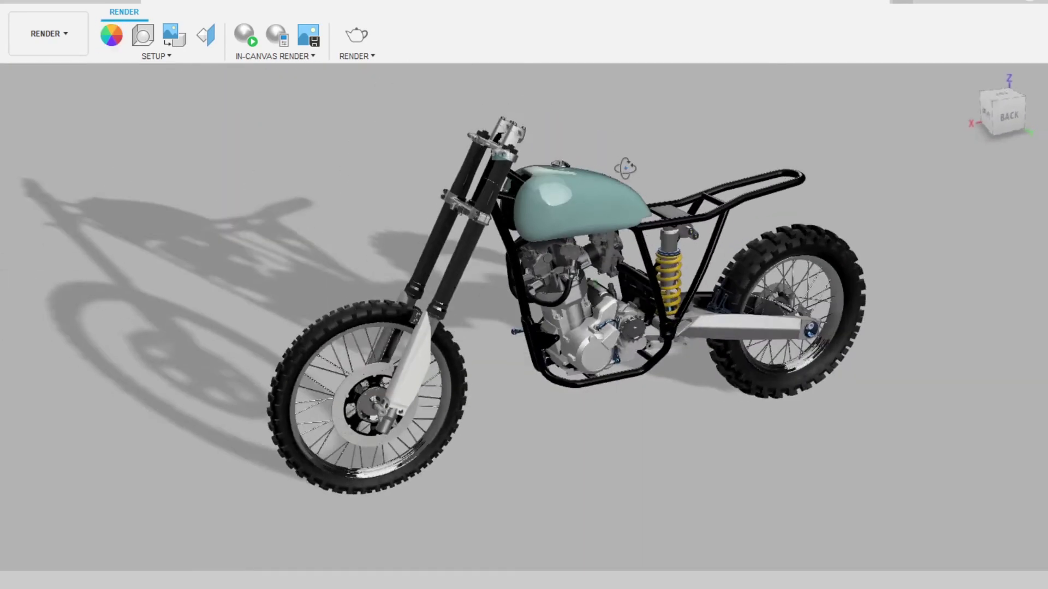
scroll(735, 260, up, 5)
drag(819, 277, 564, 289)
- Orbit around the finished painted motorcycle to review it
scroll(564, 289, down, 3)
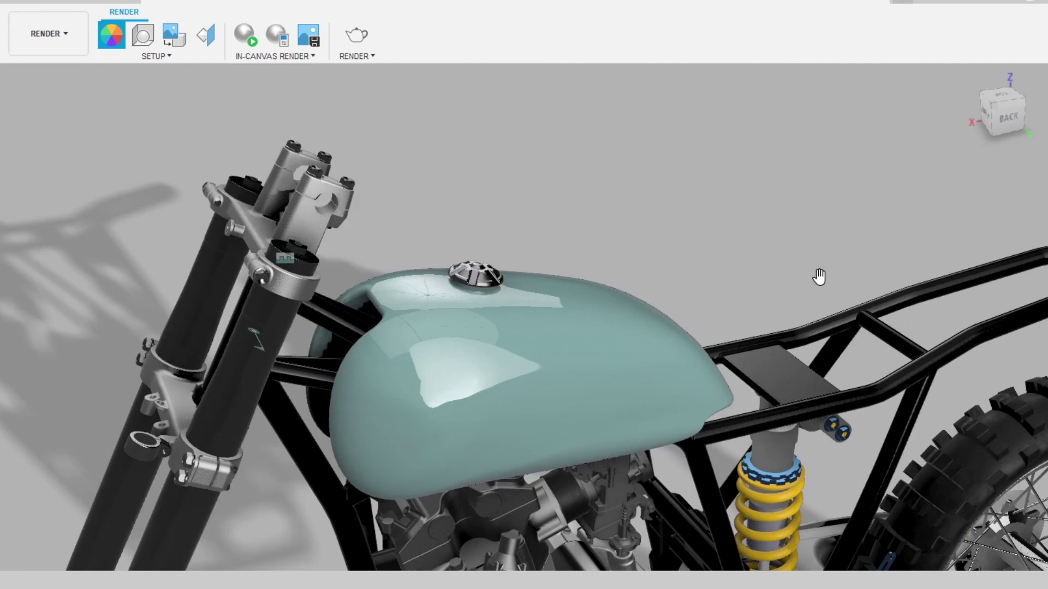
scroll(699, 343, up, 5)
scroll(641, 404, down, 5)
scroll(604, 420, down, 5)
mouse_move(759, 151)
shift+middle_down()
mouse_move(273, 362)
mouse_move(561, 418)
mouse_move(549, 423)
shift+middle_up()
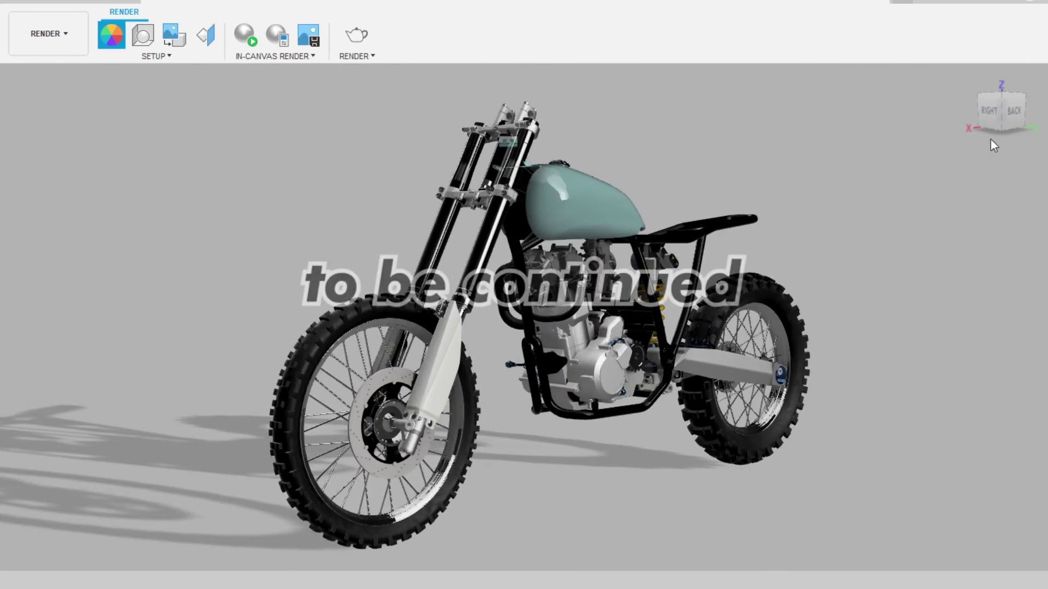